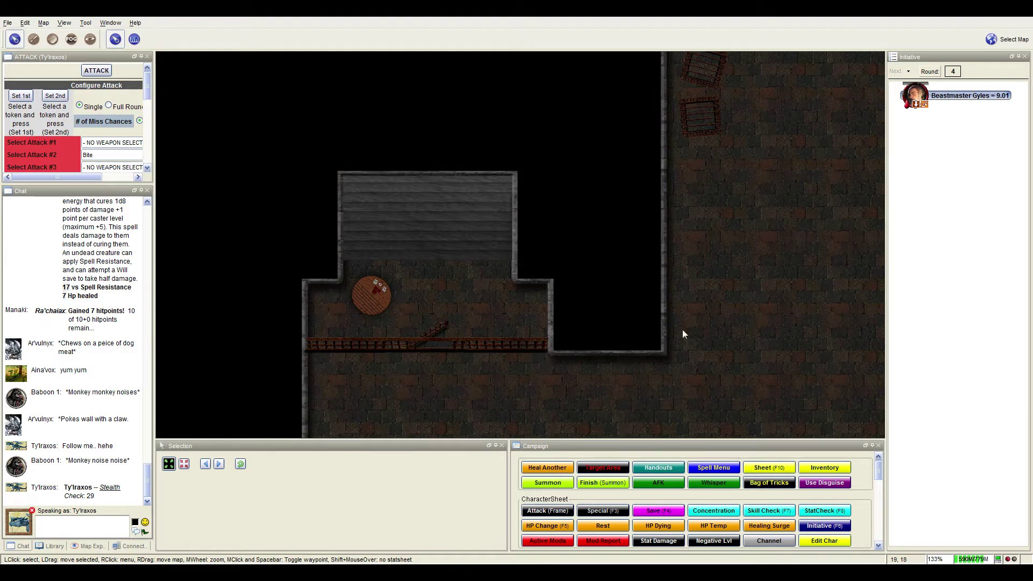
scroll(732, 364, down, 3)
scroll(731, 364, down, 3)
scroll(725, 365, down, 2)
scroll(725, 364, down, 2)
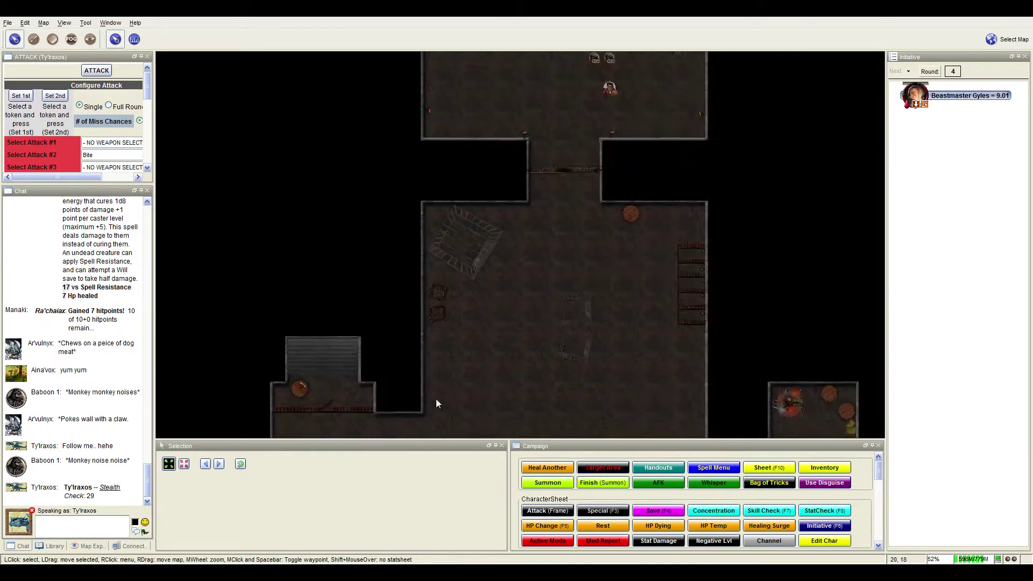
Move Ty'lraxos up onto the stone courtyard beside the wall and roll its Acrobatics check
mouse_move(431, 401)
mouse_down()
mouse_move(402, 330)
mouse_move(438, 404)
mouse_up()
mouse_move(525, 132)
mouse_down()
mouse_move(569, 318)
mouse_move(635, 111)
mouse_up()
scroll(520, 313, up, 2)
scroll(518, 314, up, 3)
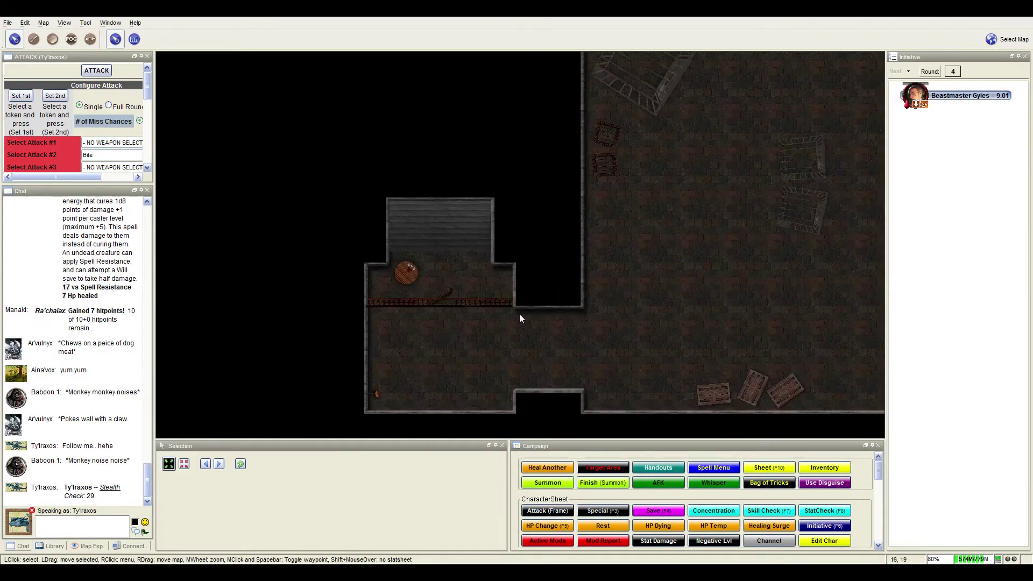
scroll(519, 314, up, 3)
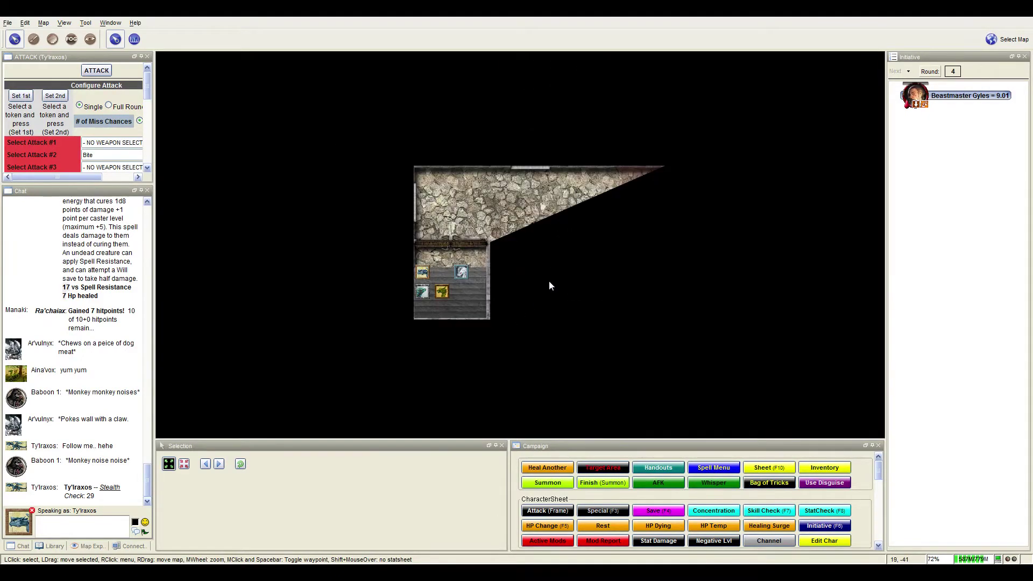
scroll(436, 306, up, 2)
scroll(492, 194, up, 1)
drag(452, 230, 365, 301)
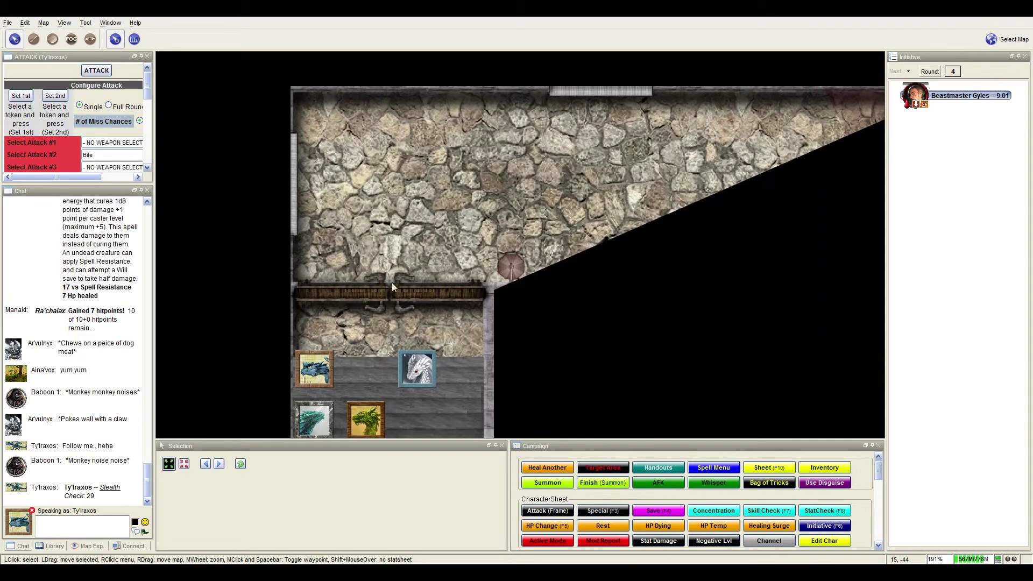
click(327, 365)
mouse_move(327, 365)
mouse_down()
mouse_move(371, 367)
mouse_move(367, 275)
mouse_up()
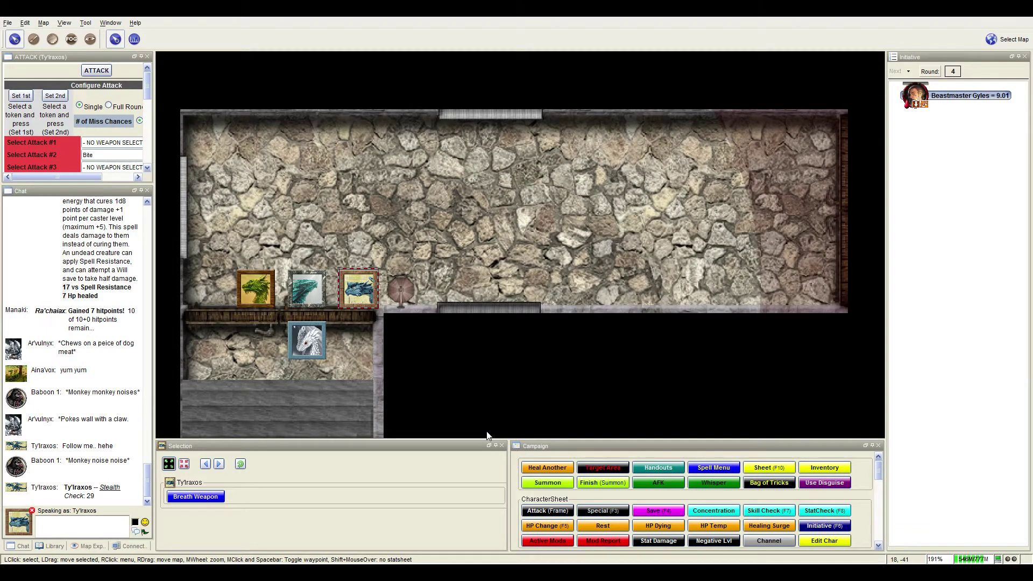
click(768, 510)
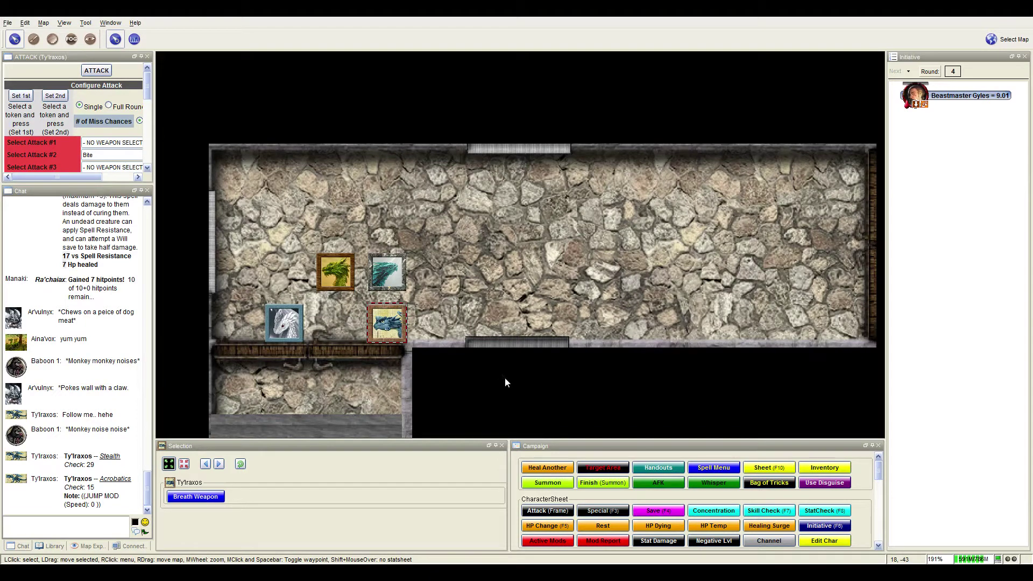
Shift Ty'lraxos right along the wall and recentre the view on the dragon tokens
drag(504, 378, 500, 377)
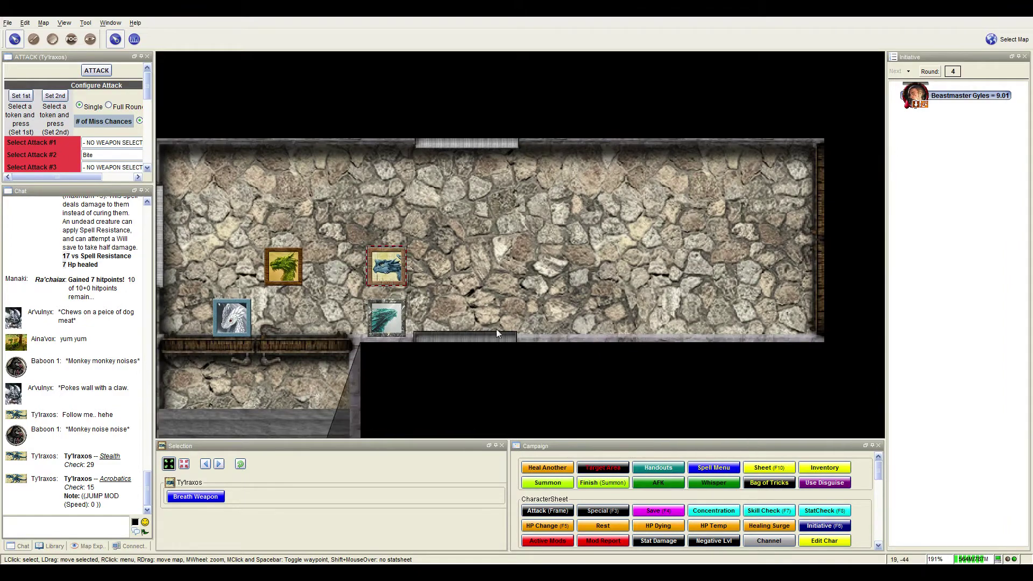
mouse_move(308, 271)
mouse_down()
mouse_move(361, 271)
mouse_move(463, 321)
mouse_up()
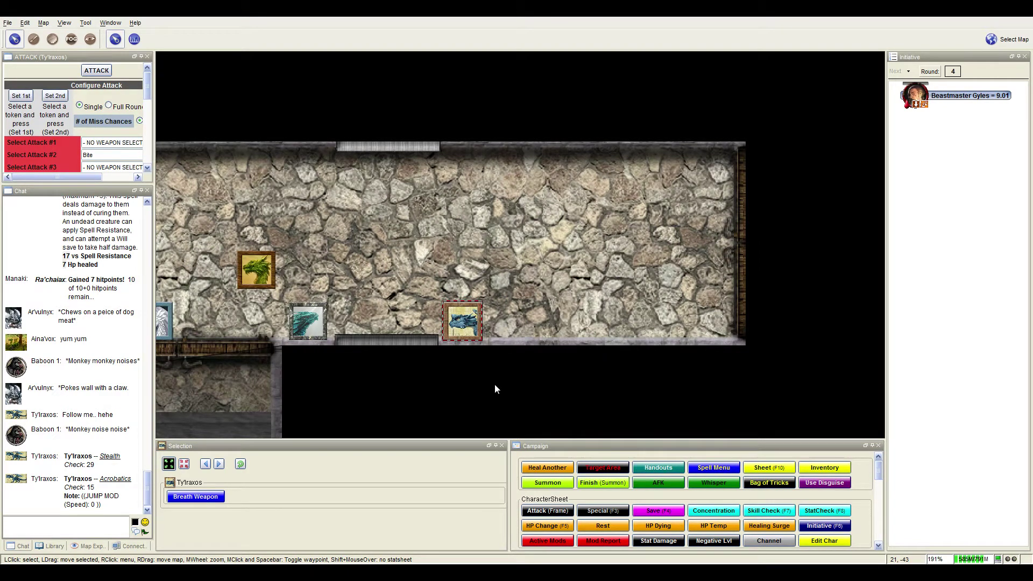
drag(492, 386, 537, 363)
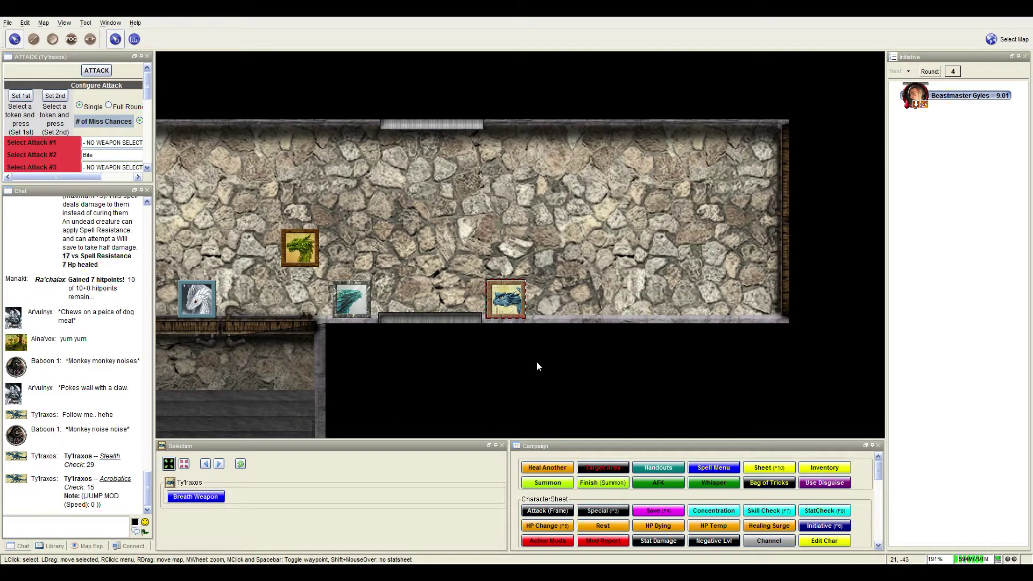
mouse_move(536, 365)
mouse_down()
mouse_move(556, 334)
mouse_move(591, 367)
mouse_up()
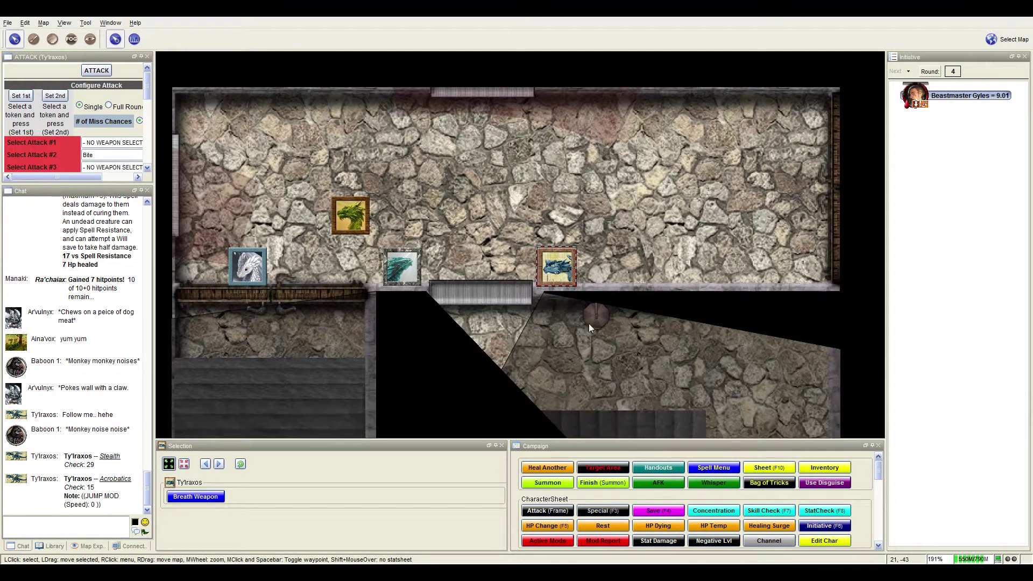
Walk Ty'lraxos left and down onto the lower room's stairs, rolling another Acrobatics check
mouse_move(590, 367)
mouse_down()
mouse_move(420, 290)
mouse_move(353, 232)
mouse_up()
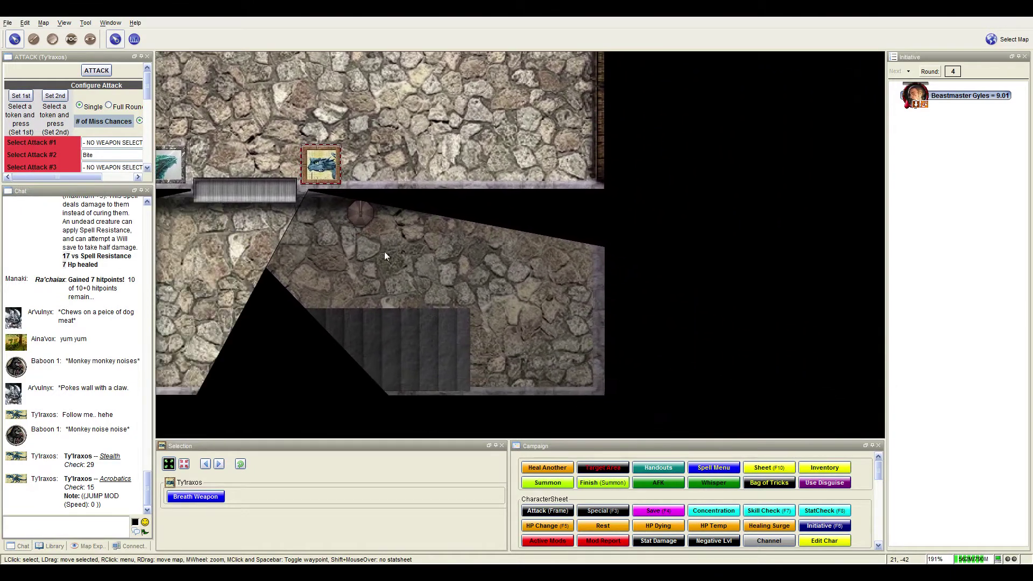
drag(399, 259, 496, 305)
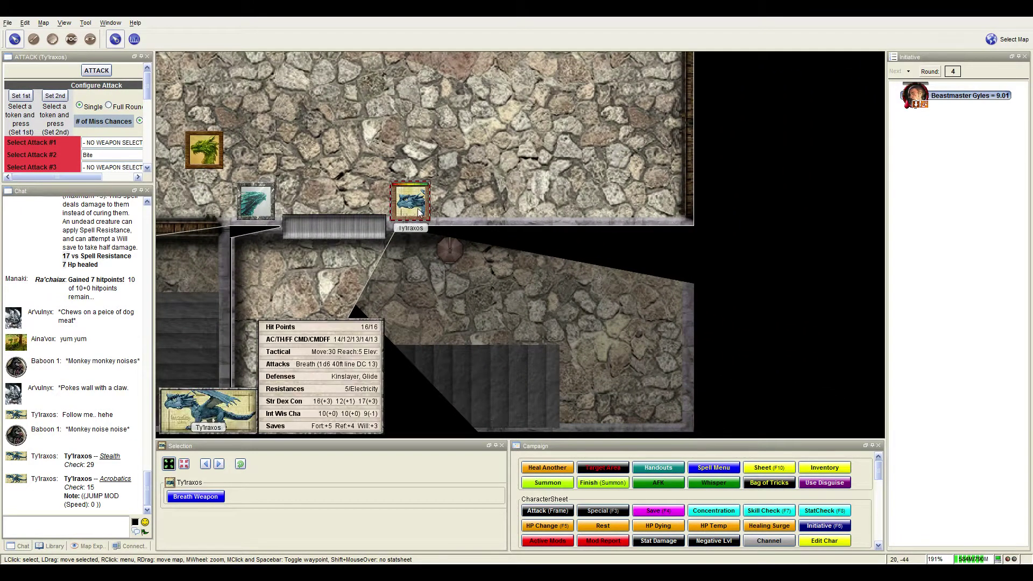
mouse_move(410, 200)
mouse_down()
mouse_move(359, 202)
mouse_move(362, 249)
mouse_up()
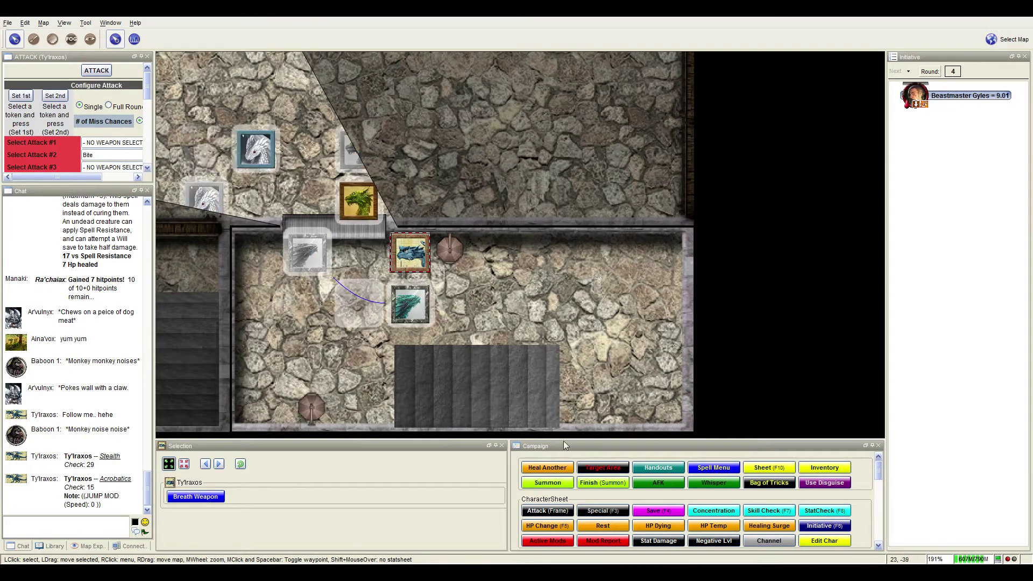
click(767, 511)
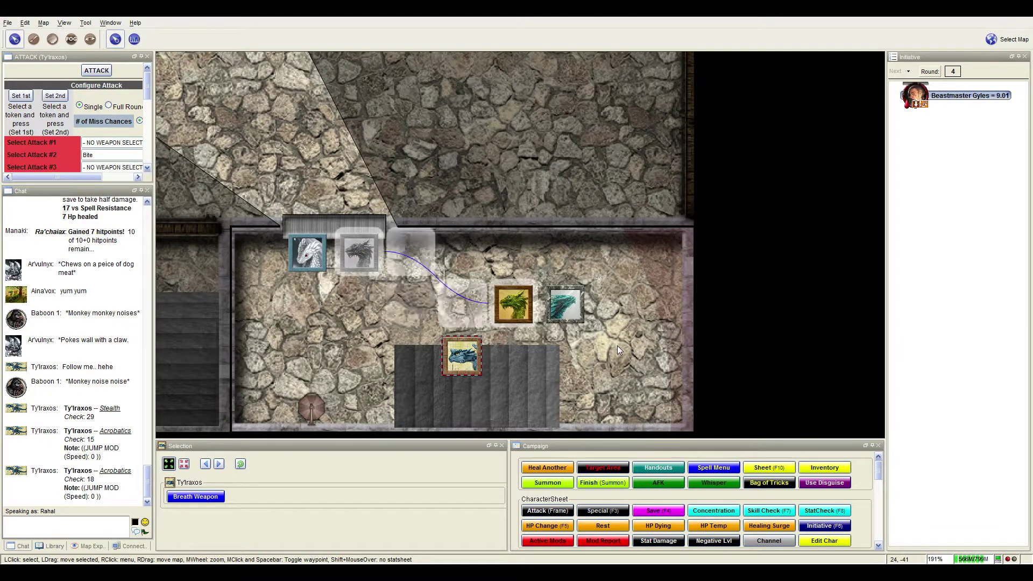
drag(462, 356, 359, 408)
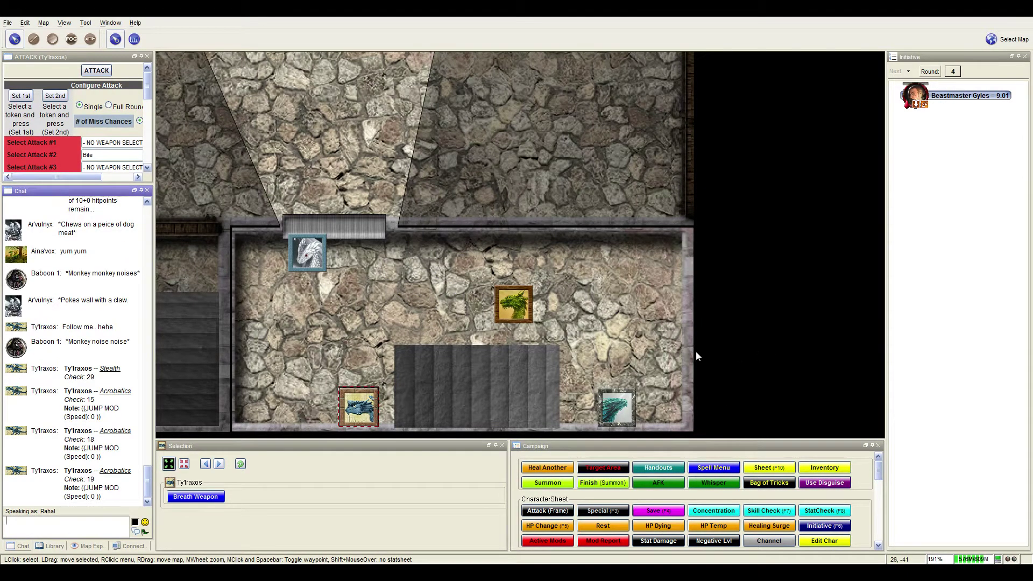
drag(358, 407, 410, 407)
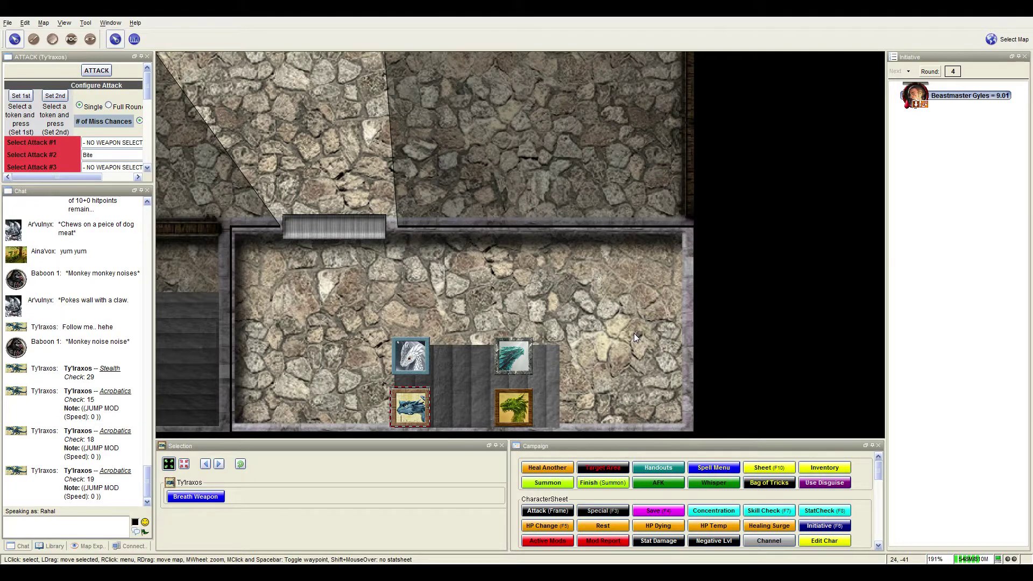
scroll(679, 311, down, 2)
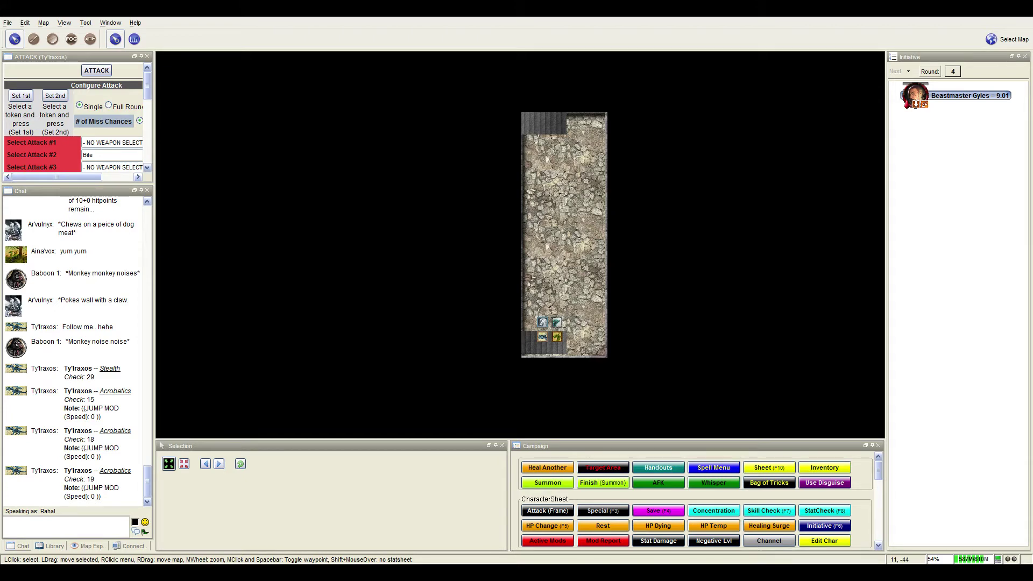
scroll(605, 320, up, 4)
scroll(575, 326, up, 1)
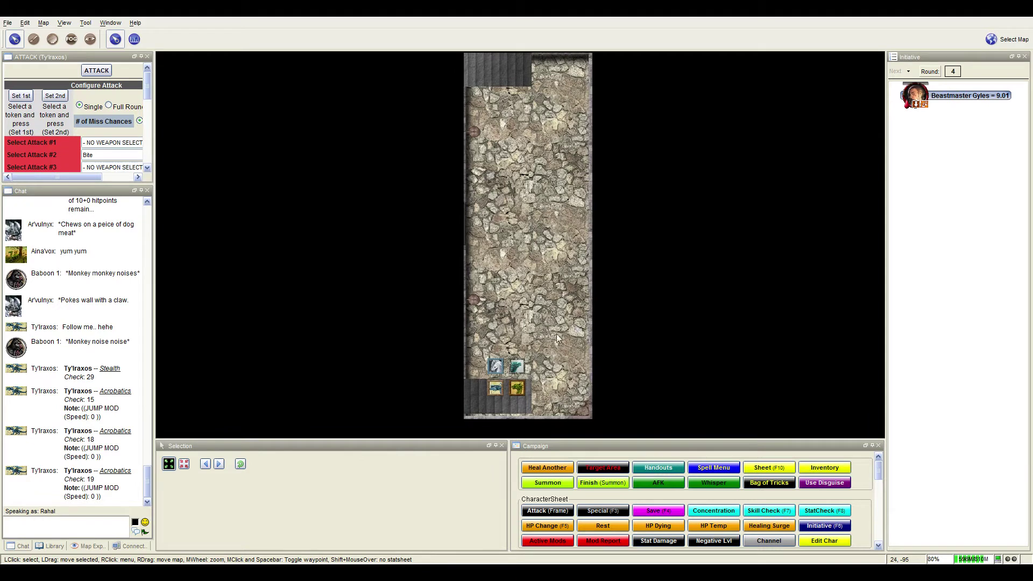
Move Ty'lraxos up the left wall and roll Acrobatics with the Skill Check macro
click(494, 388)
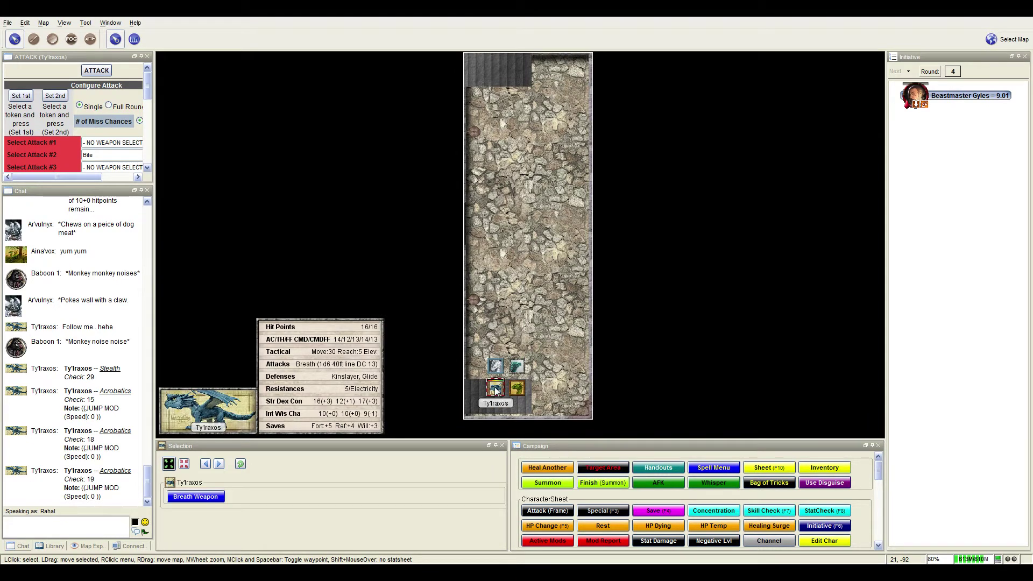
drag(495, 388, 481, 327)
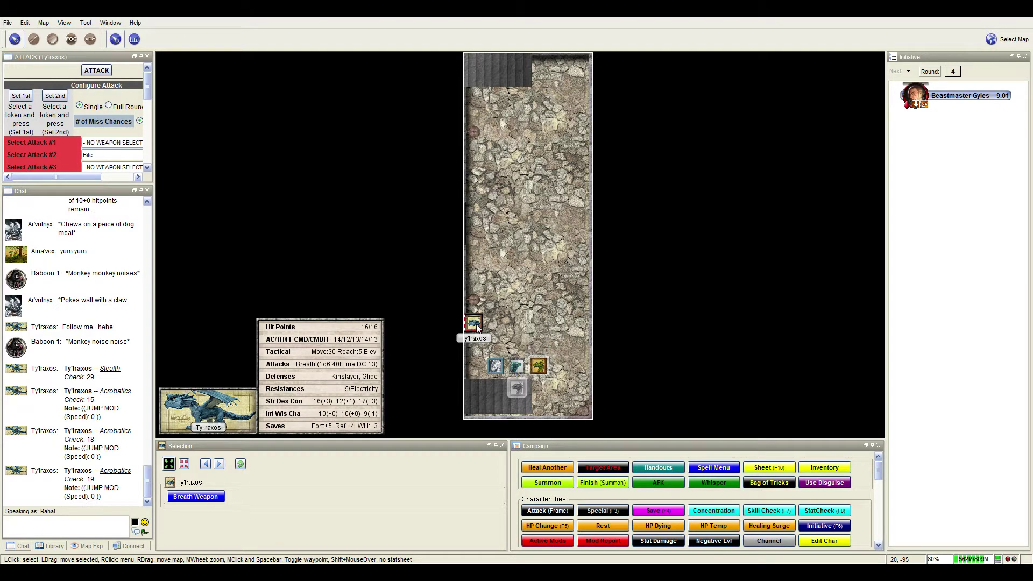
scroll(520, 292, up, 5)
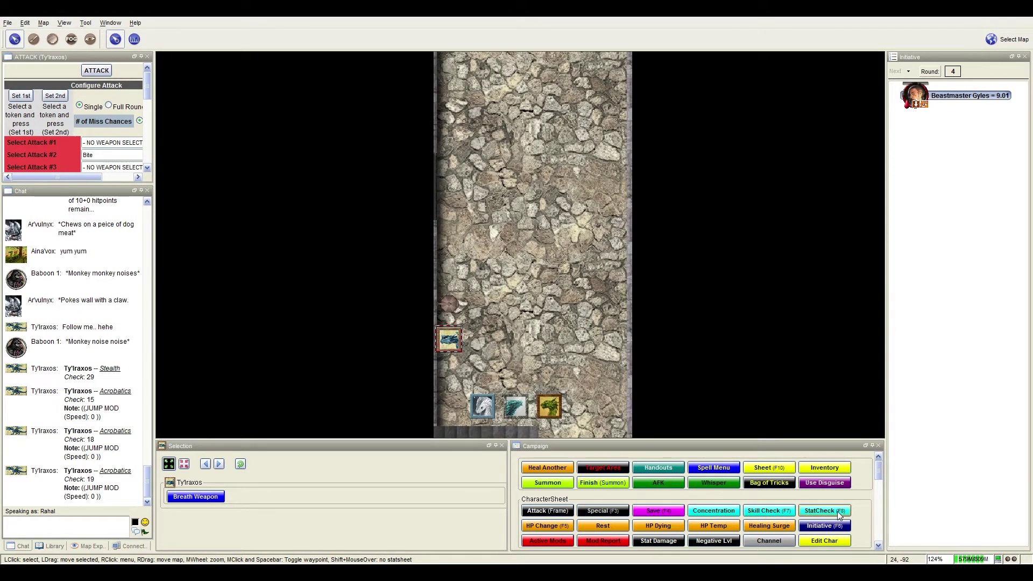
click(770, 515)
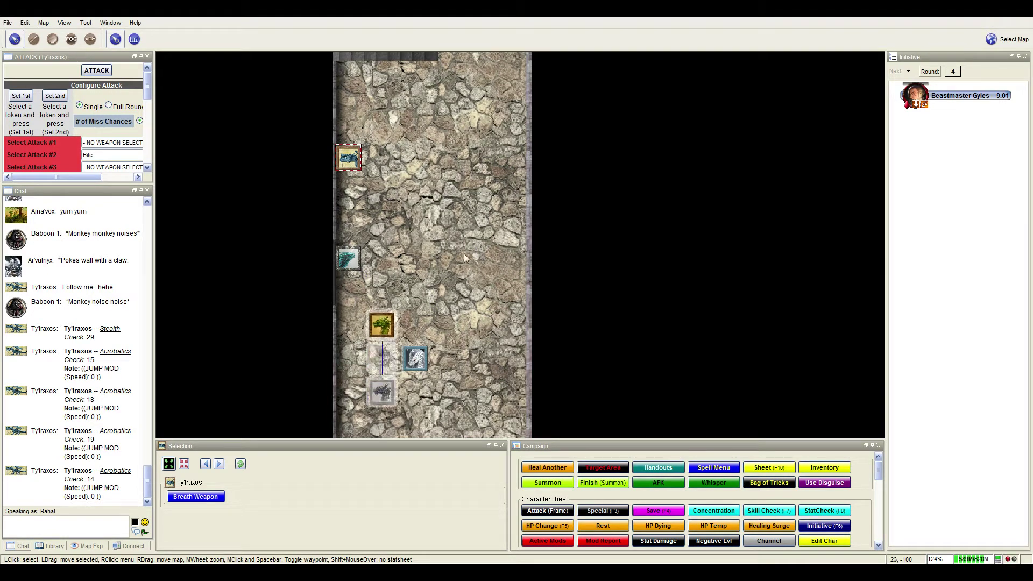
Pan up the courtyard to keep the lining-up dragon tokens framed
drag(457, 253, 467, 298)
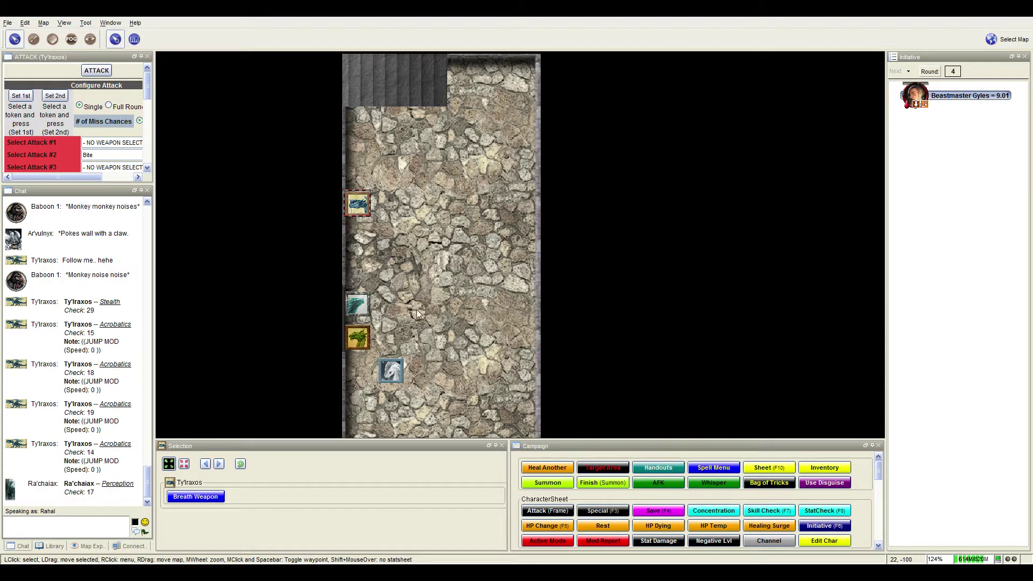
drag(417, 309, 443, 306)
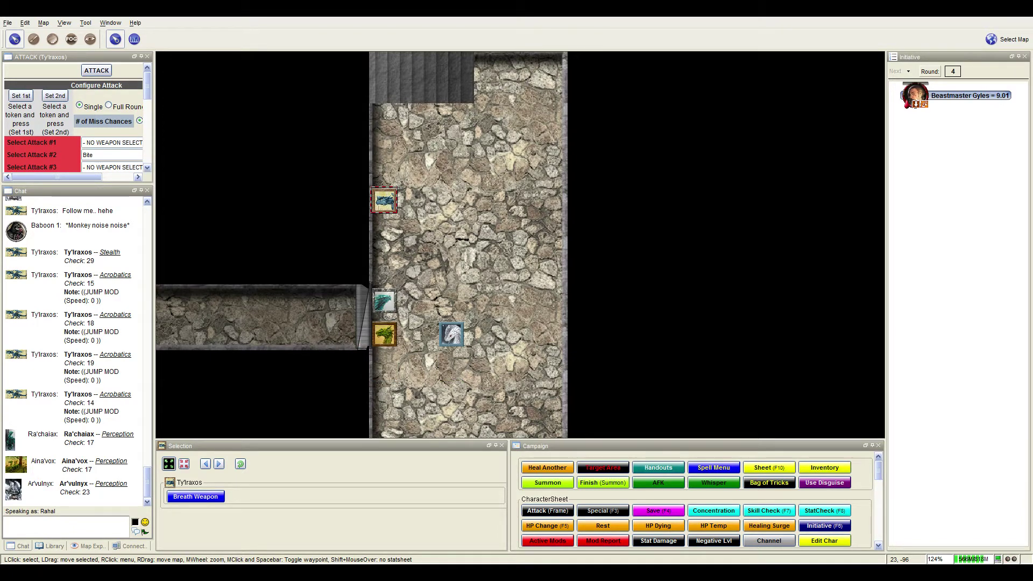
Recentre the party and move Ty'lraxos down the wall beside Rahal near the door
click(495, 410)
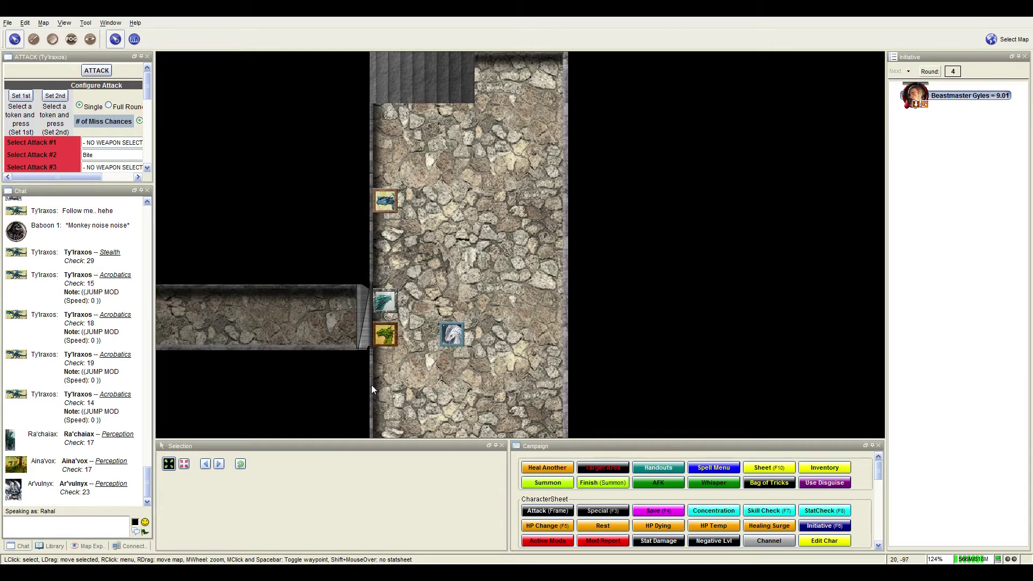
drag(372, 384, 439, 383)
mouse_move(453, 199)
click(459, 204)
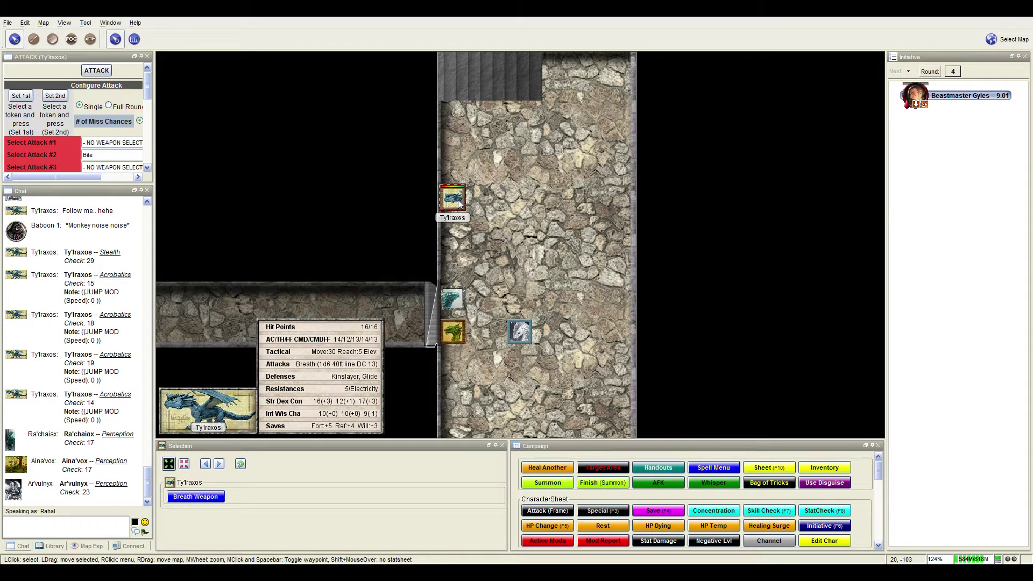
mouse_move(458, 204)
mouse_down()
mouse_move(458, 266)
mouse_move(487, 299)
mouse_up()
drag(523, 365, 663, 375)
scroll(662, 375, up, 2)
scroll(623, 376, up, 2)
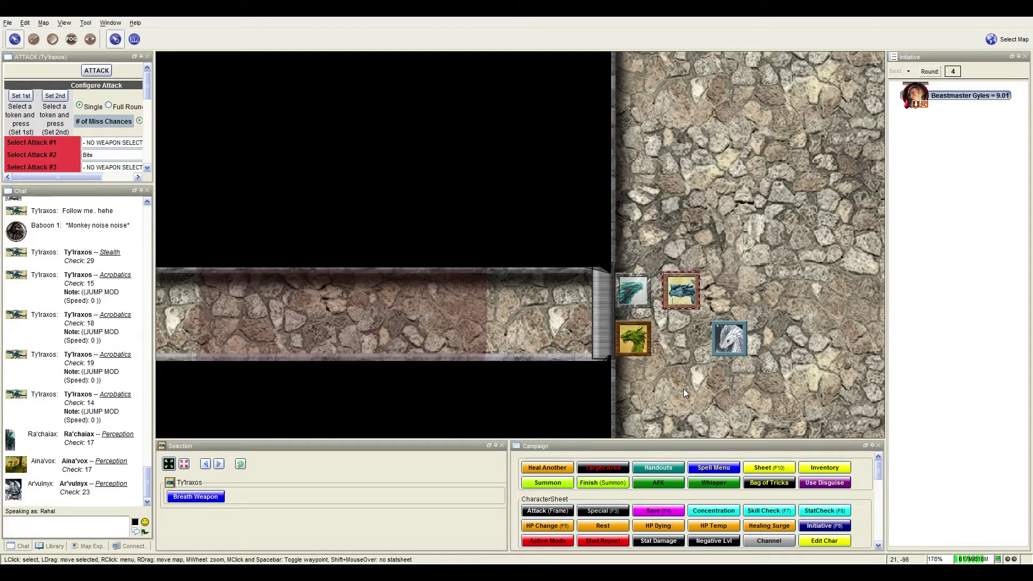
Move Ty'lraxos and two other dragons through the door into the corridor
drag(454, 346, 468, 346)
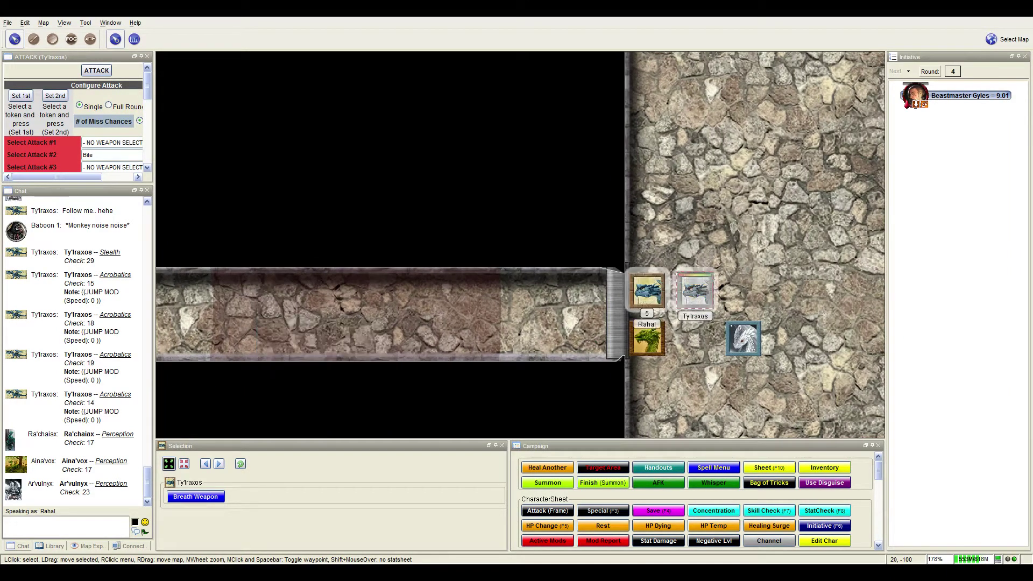
drag(711, 300, 621, 300)
drag(537, 317, 654, 321)
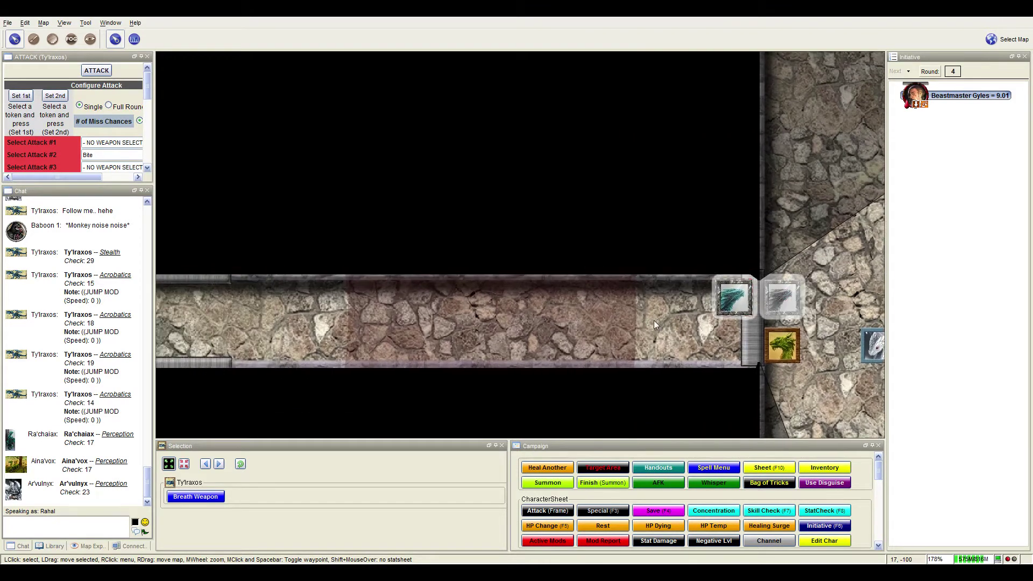
drag(725, 297, 690, 327)
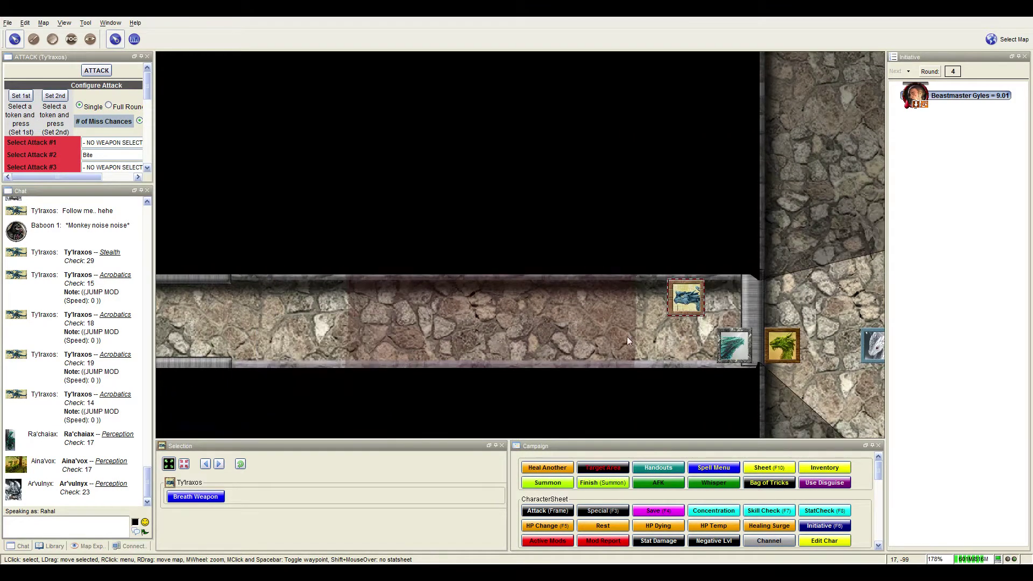
drag(631, 337, 741, 329)
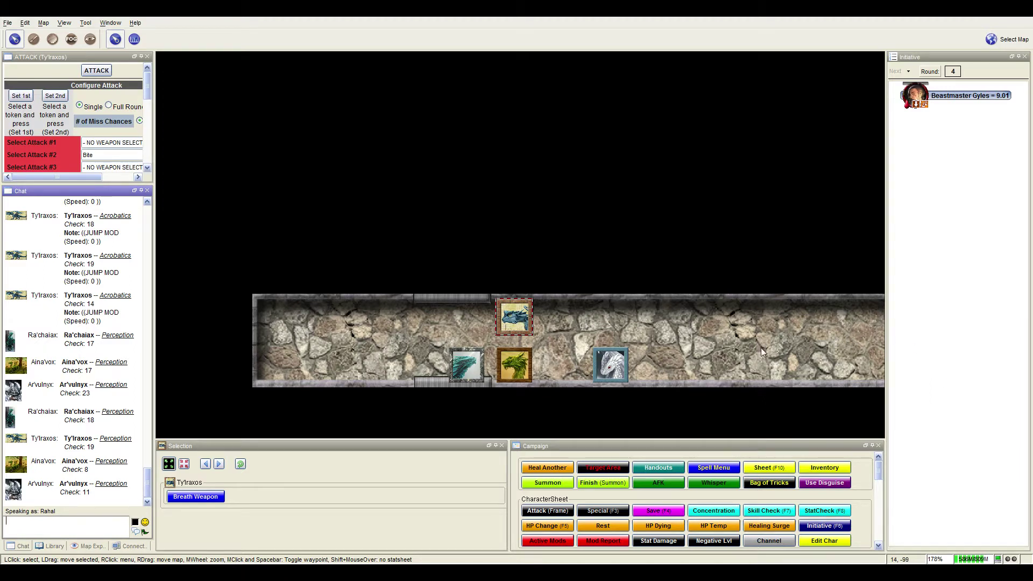
Step the teal dragon and Ty'lraxos, then walk the green dragon through the doorway into the room
key(Left)
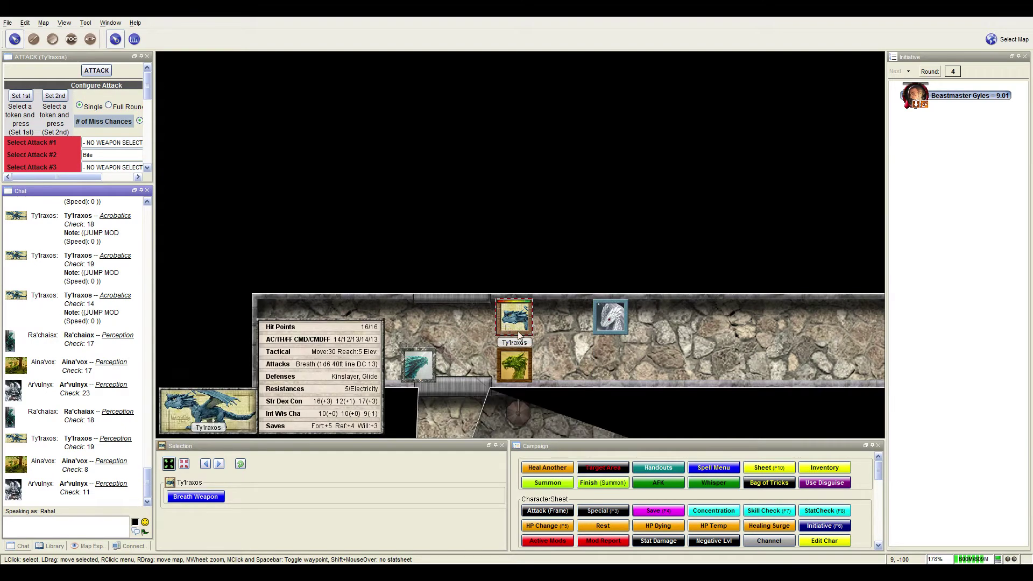
drag(506, 324, 631, 86)
scroll(632, 85, down, 2)
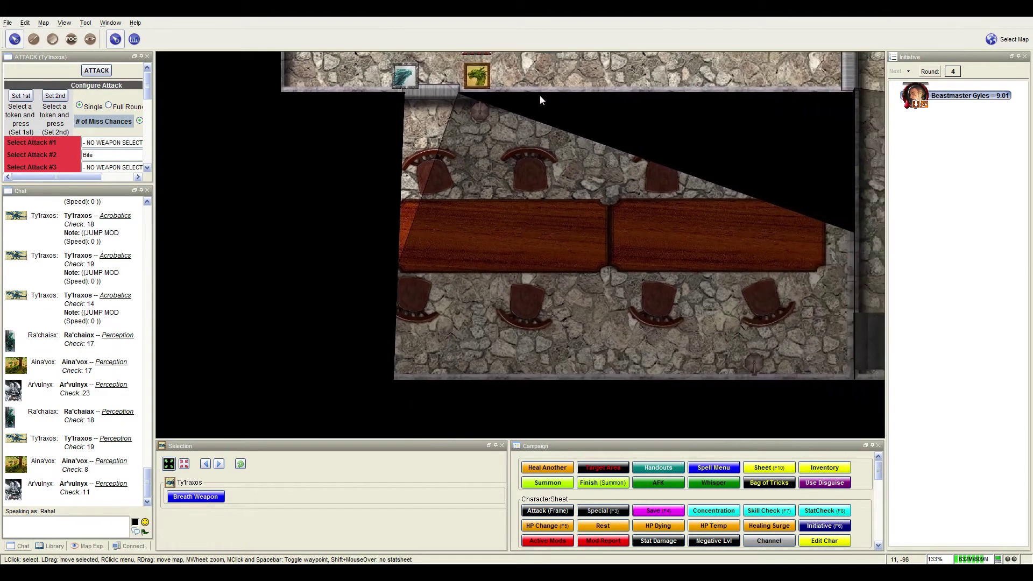
scroll(538, 95, down, 1)
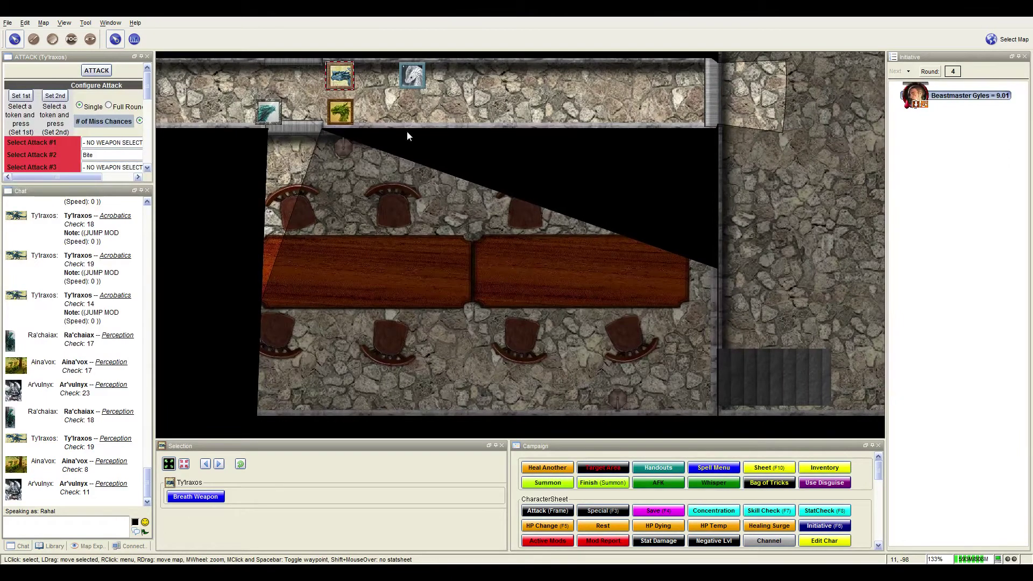
key(KP_3)
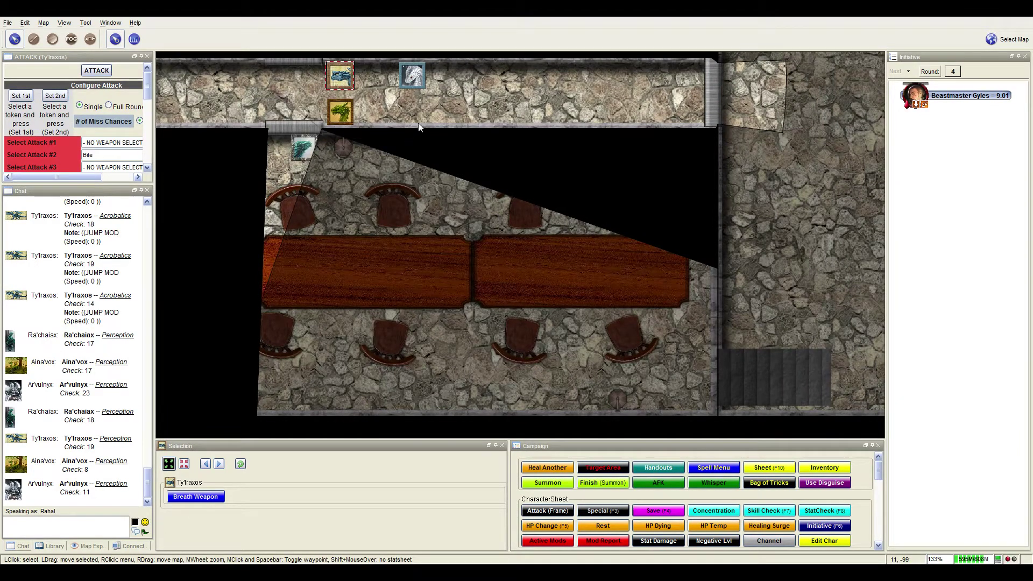
key(KP_4)
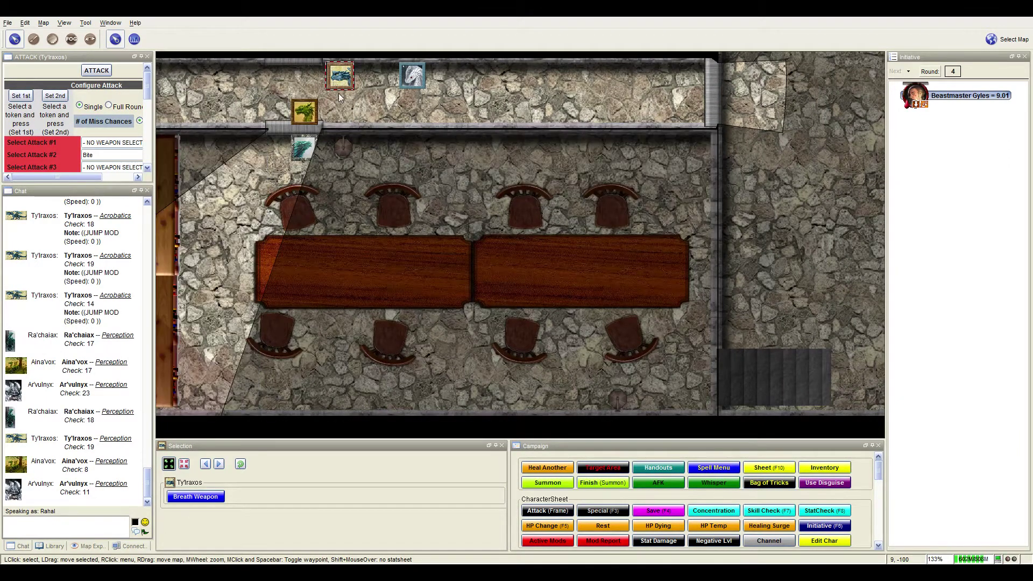
mouse_move(331, 196)
mouse_down()
mouse_move(652, 186)
mouse_move(416, 219)
mouse_up()
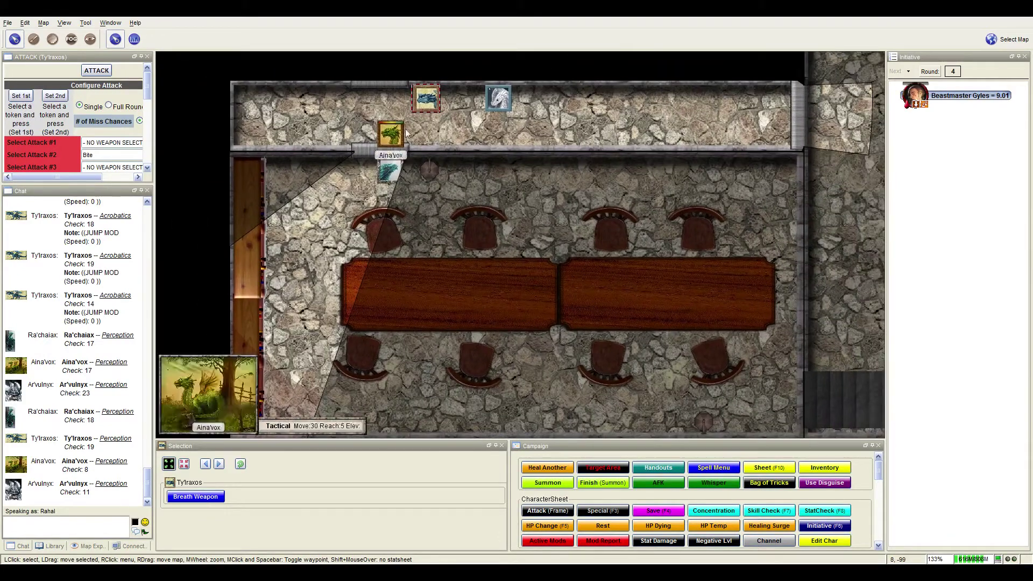
key(KP_4)
key(KP_2)
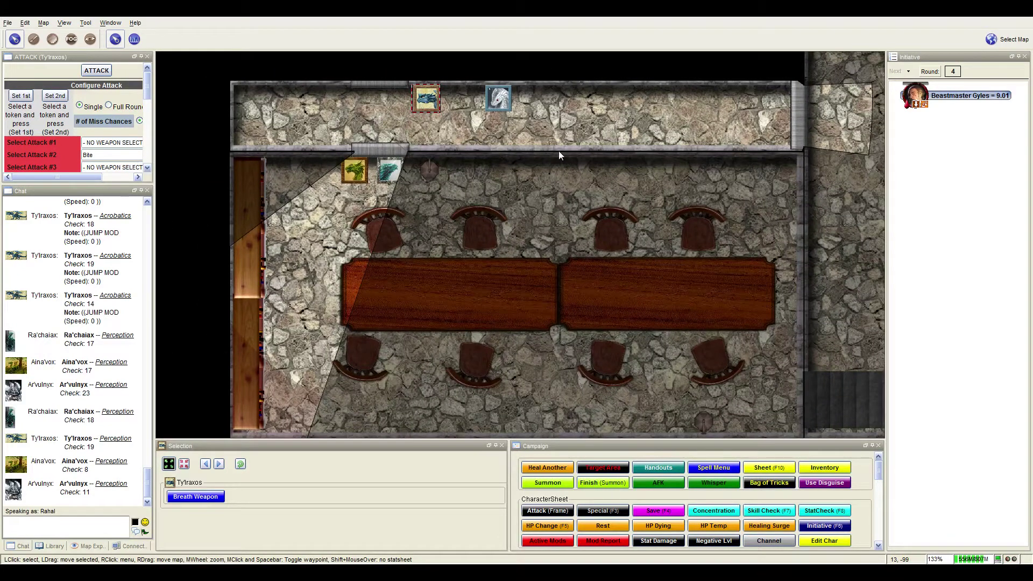
key(KP_1)
key(KP_4)
key(KP_2)
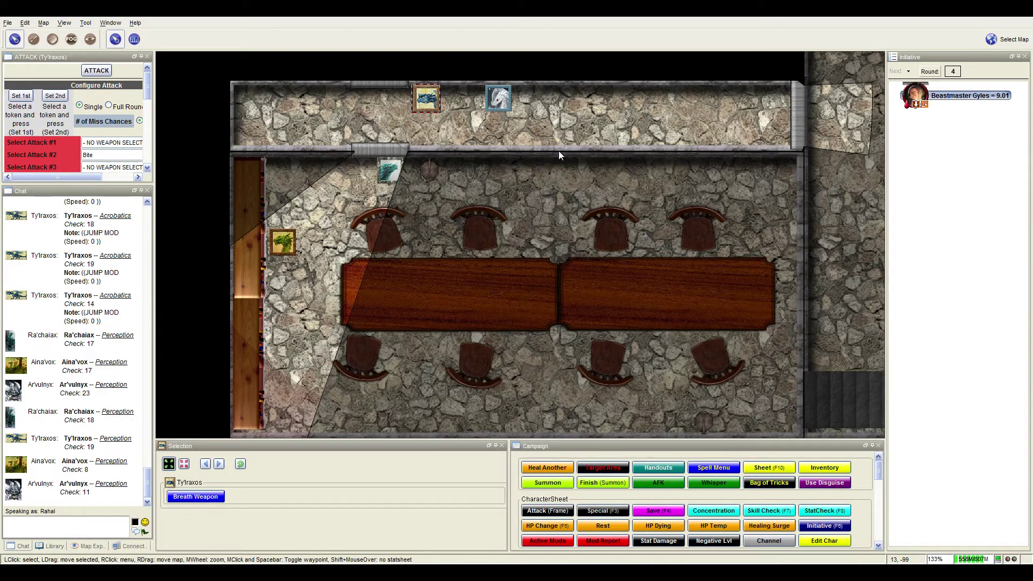
Return the teal dragon to the corridor and bring the white dragon into the table room
key(KP_8)
key(KP_4)
key(KP_8)
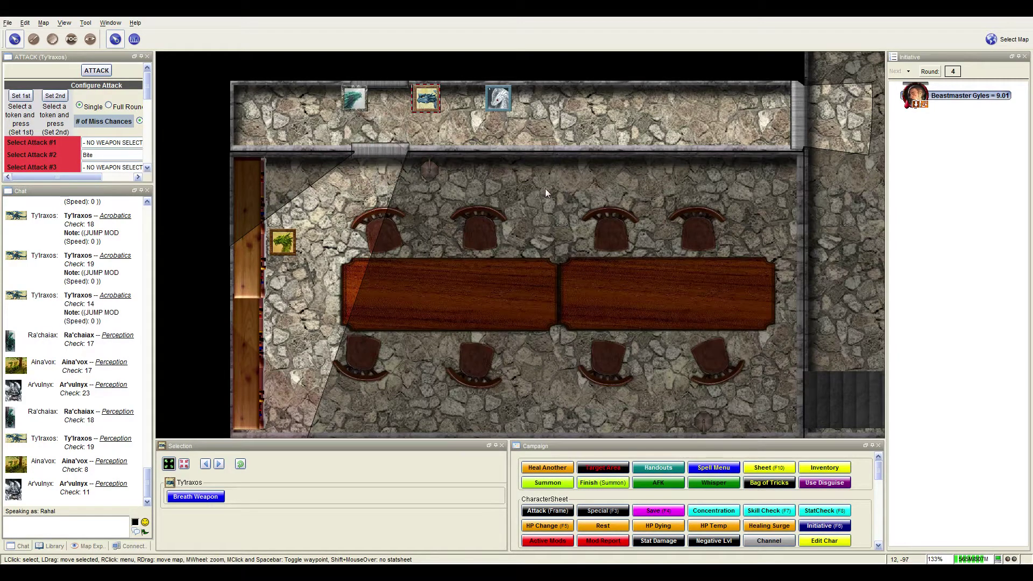
drag(523, 187, 532, 283)
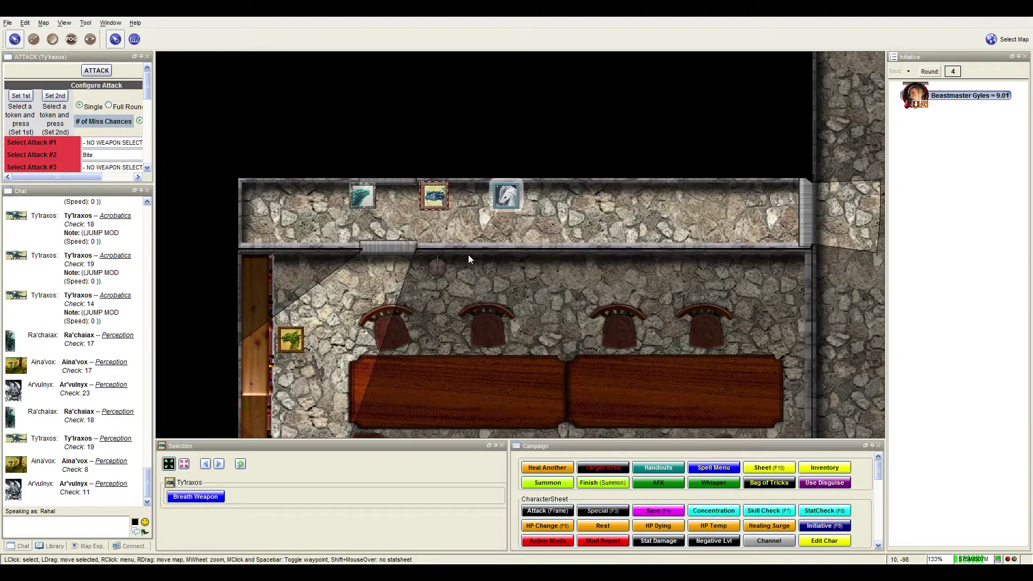
key(KP_1)
key(KP_4)
key(KP_4)
key(KP_6)
key(KP_1)
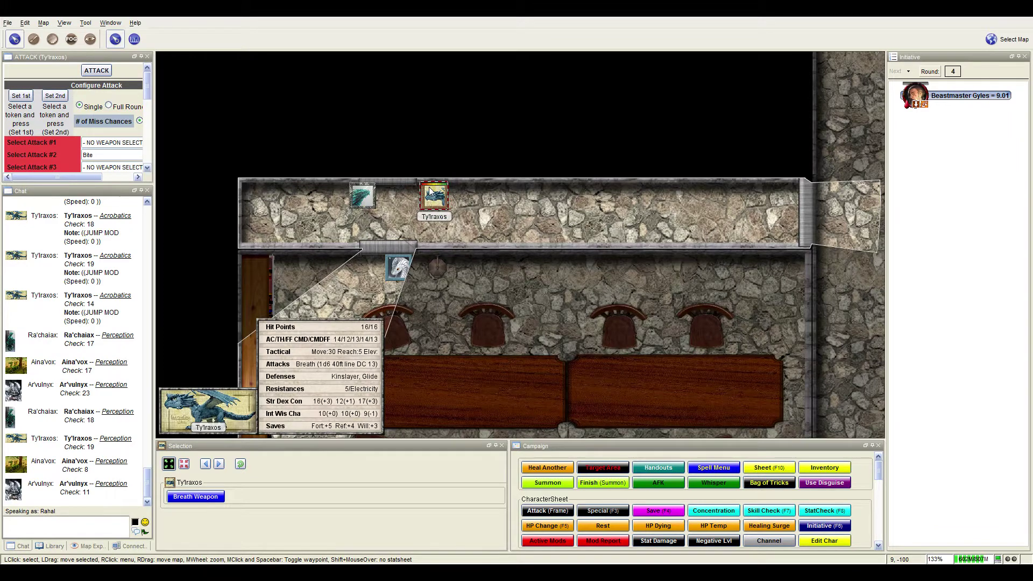
Recentre on the party and roll a Perception check with the Skill Check macro
drag(472, 254, 487, 277)
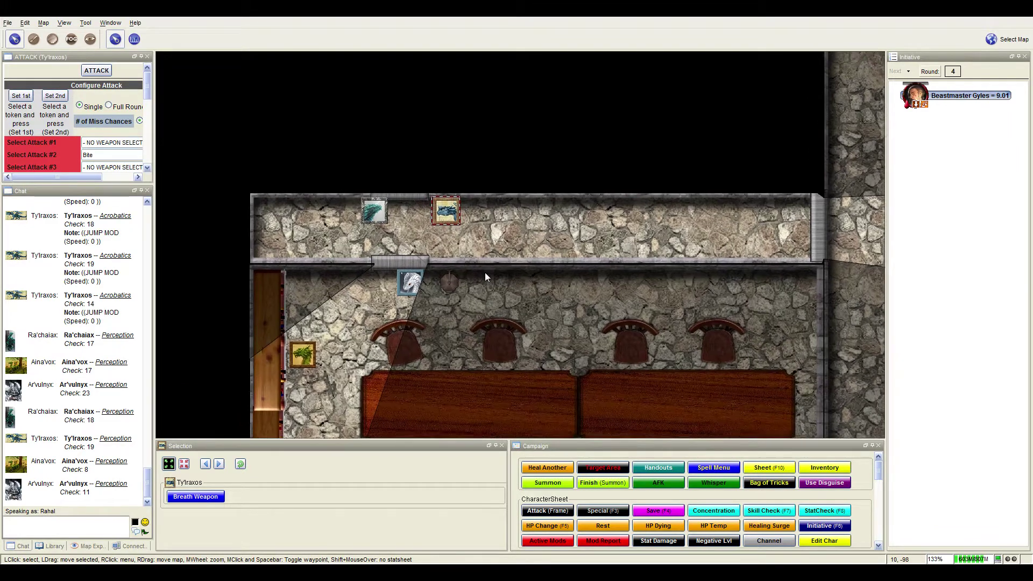
scroll(488, 277, up, 1)
scroll(504, 290, up, 1)
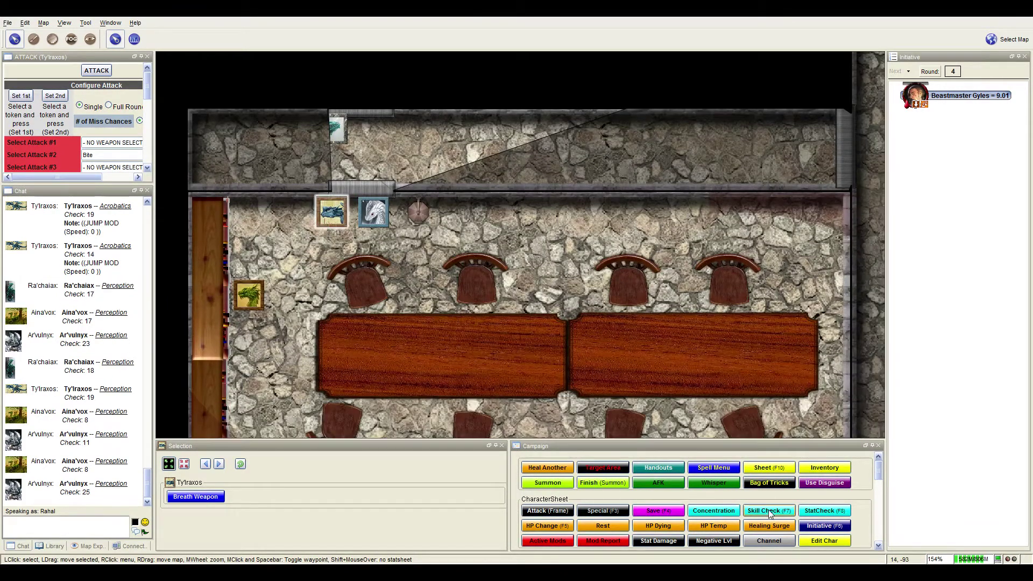
click(769, 511)
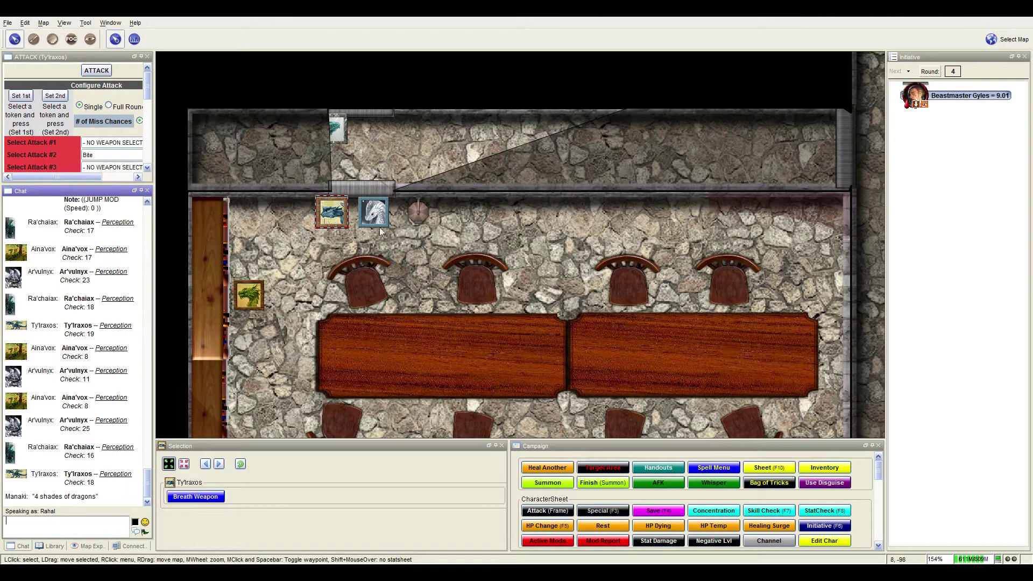
Move Ty'lraxos one square up
drag(330, 212, 331, 170)
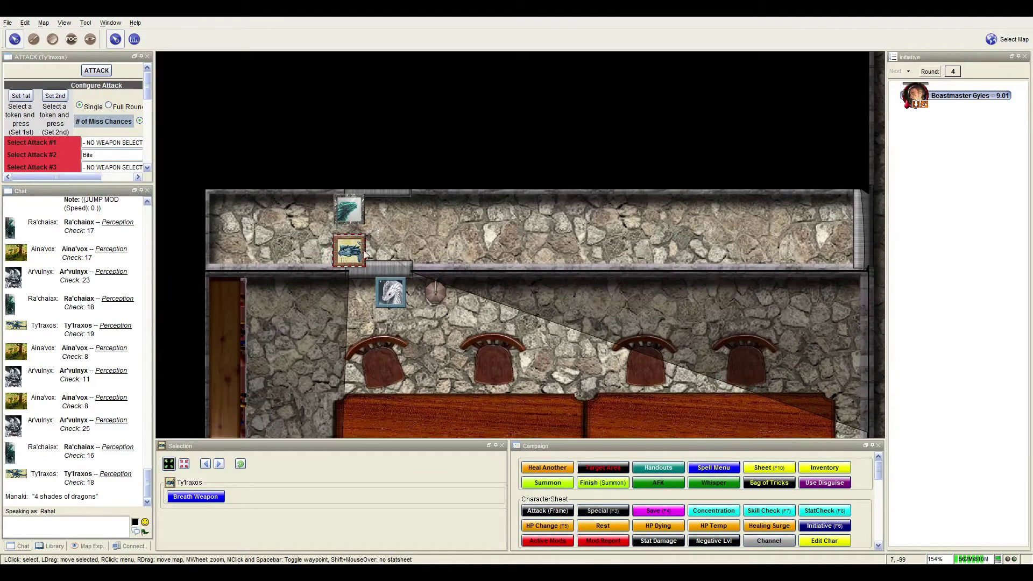
mouse_move(391, 212)
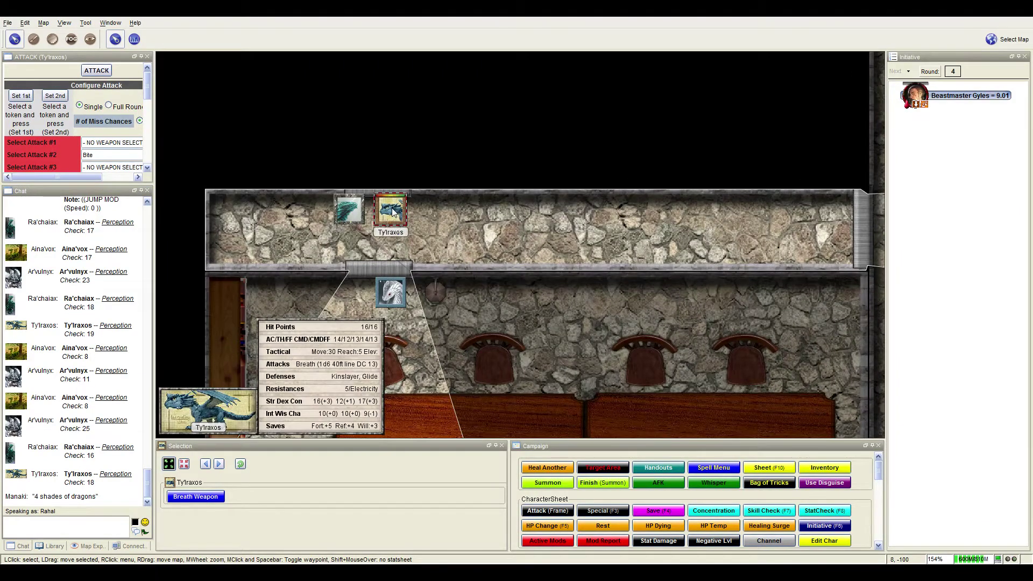
scroll(402, 273, up, 5)
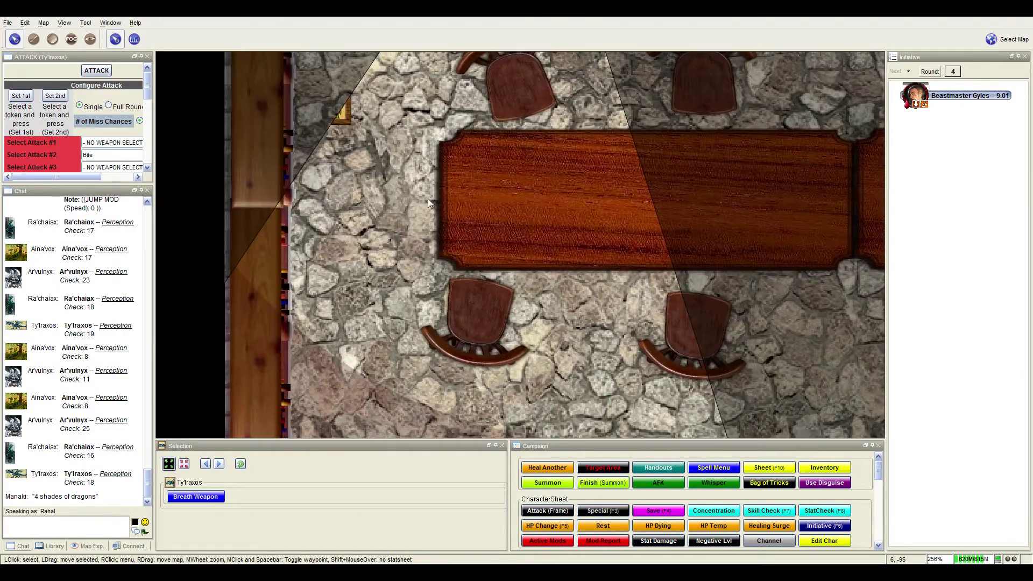
scroll(397, 356, down, 2)
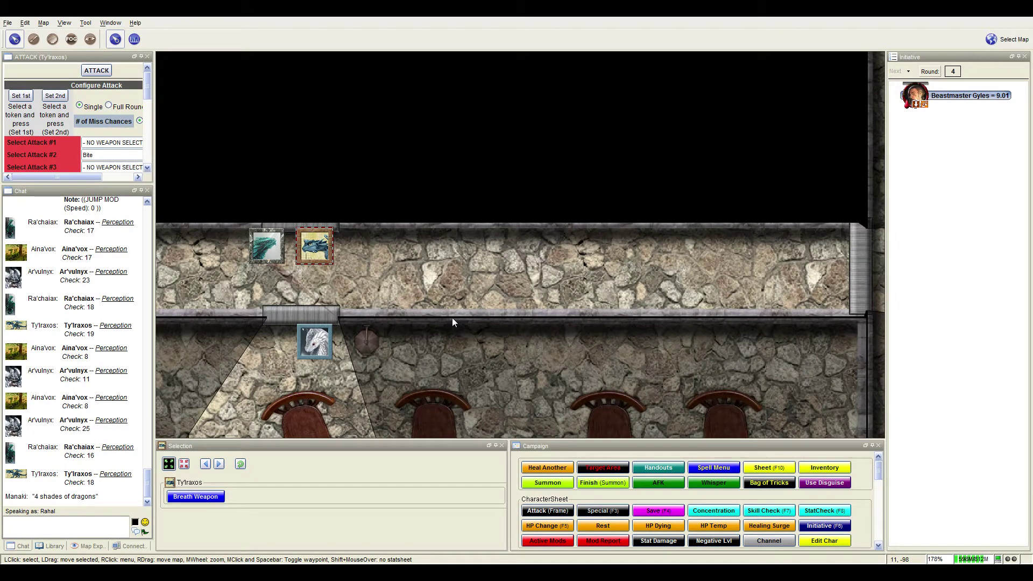
Pan around the wall doorway and down into the tavern's table and chairs
drag(452, 317, 510, 329)
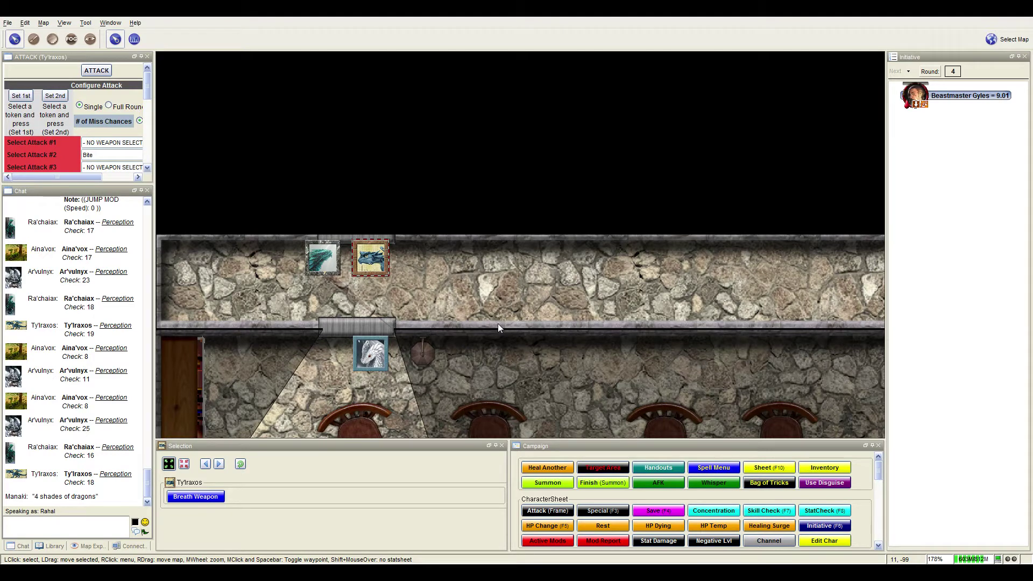
drag(497, 324, 529, 301)
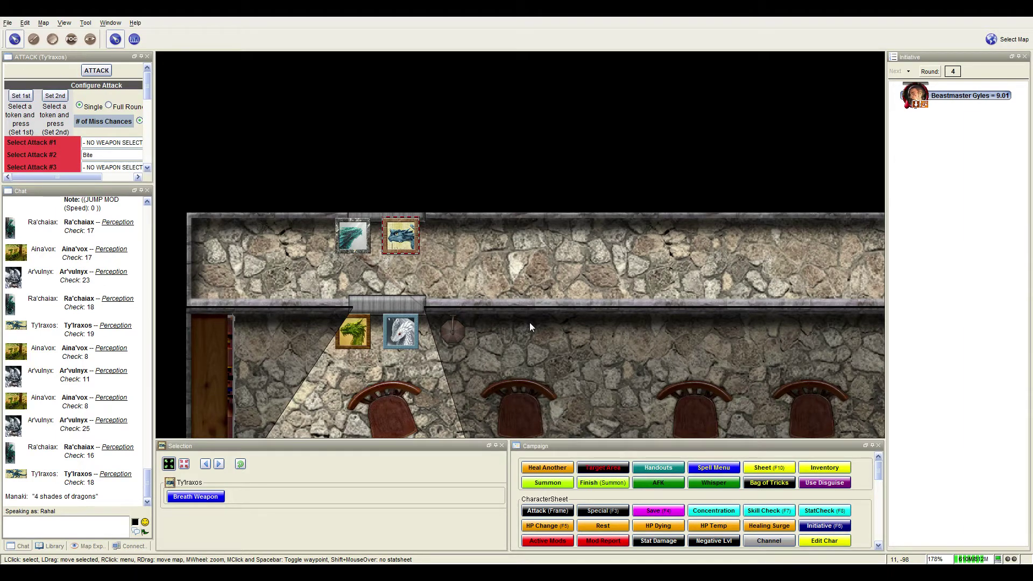
drag(529, 322, 559, 281)
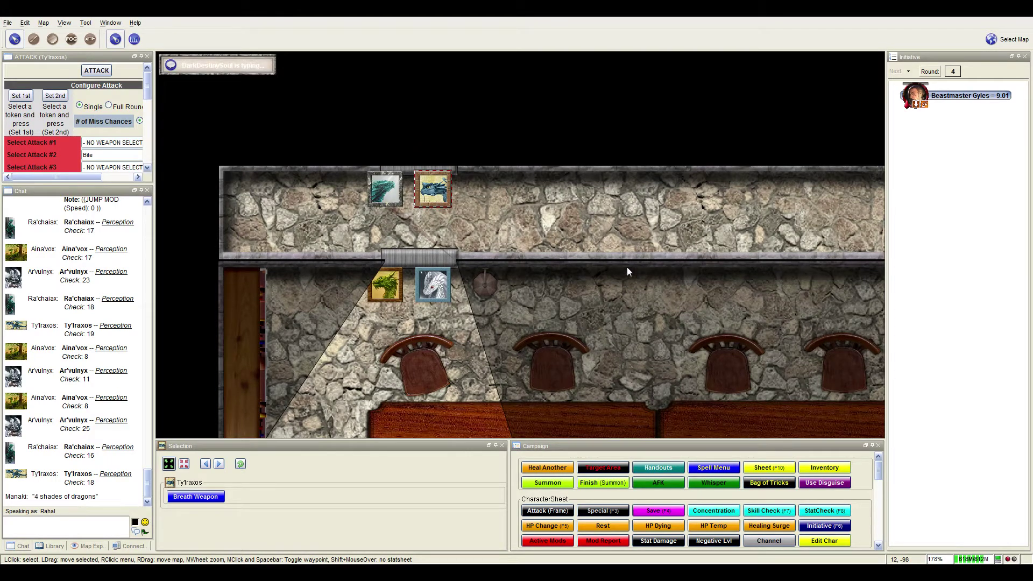
drag(614, 266, 661, 311)
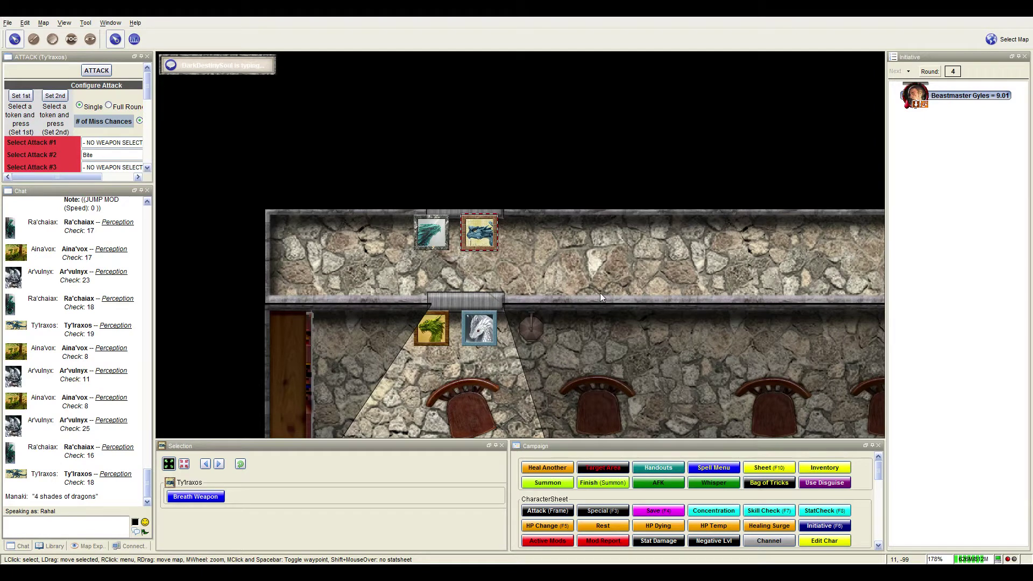
drag(599, 293, 575, 306)
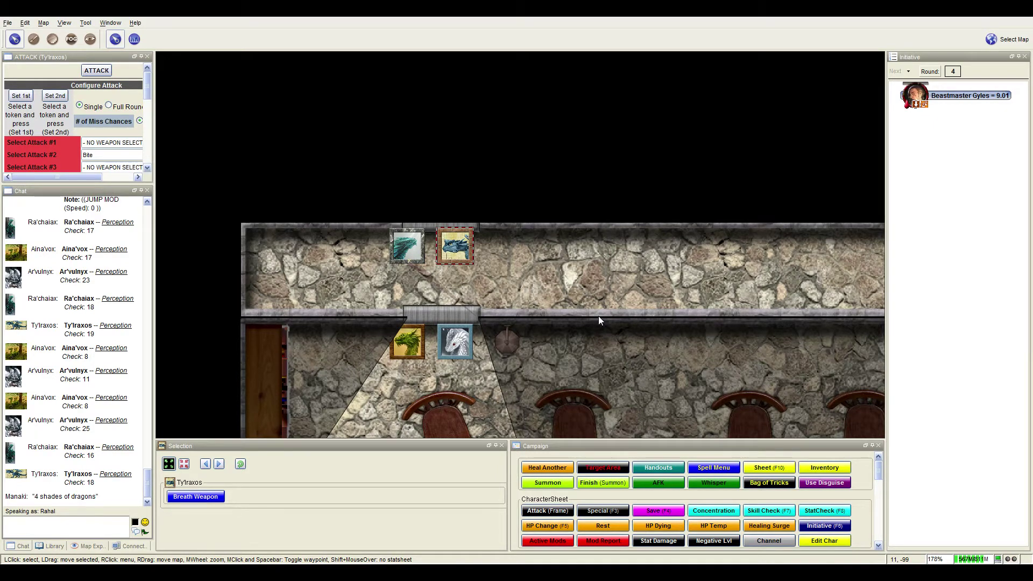
mouse_move(598, 316)
mouse_down()
mouse_move(547, 249)
mouse_move(588, 194)
mouse_move(603, 116)
mouse_move(579, 243)
mouse_up()
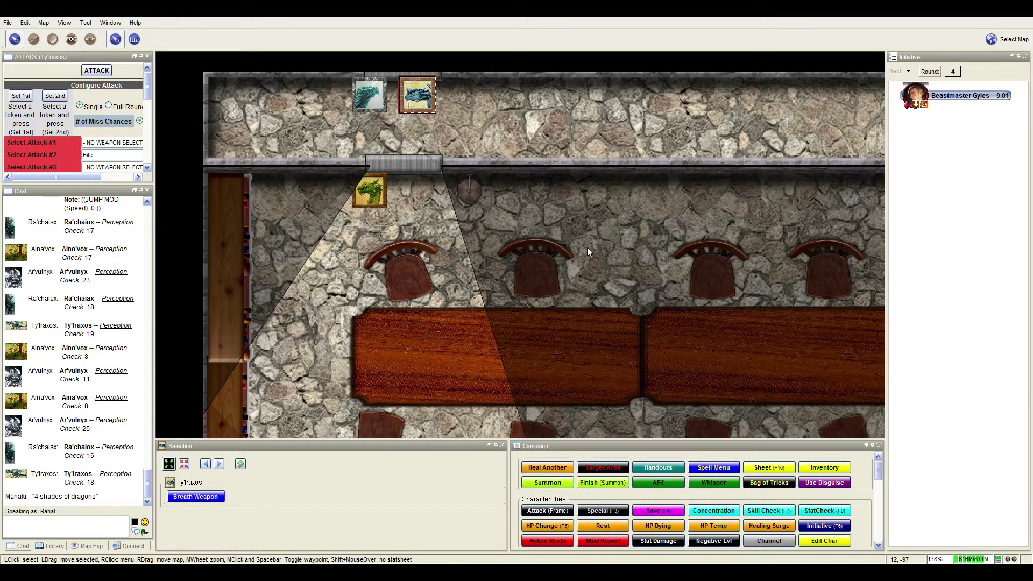
drag(638, 292, 622, 241)
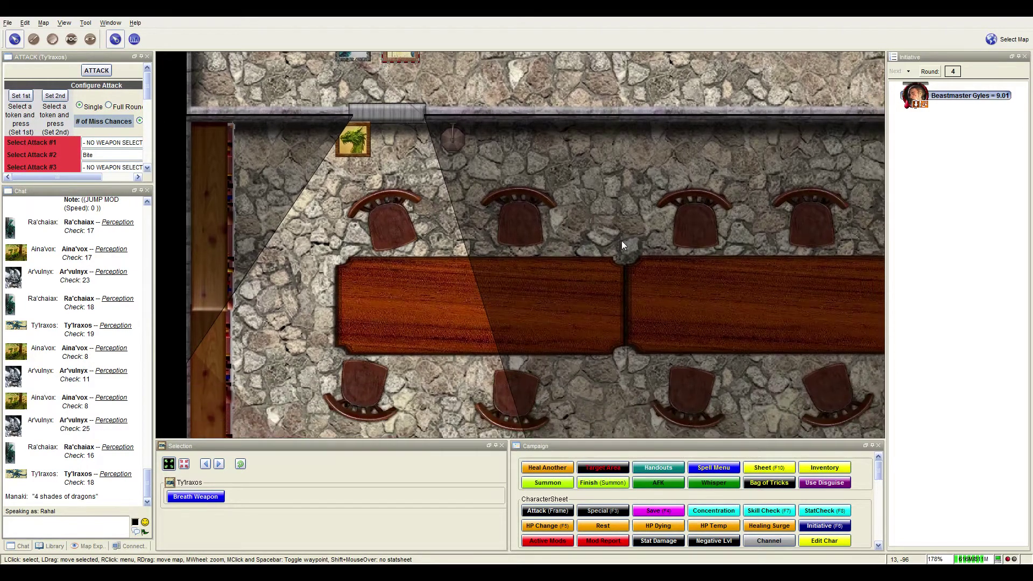
Step Ty'lraxos one square diagonally and pan back to the wall with the party's tokens
key(KP_7)
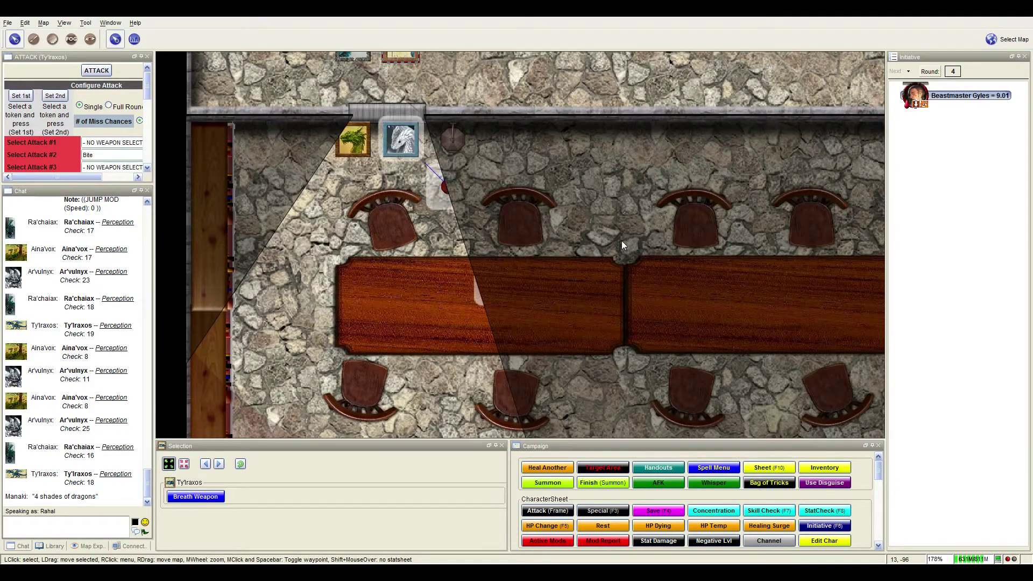
drag(583, 108, 585, 251)
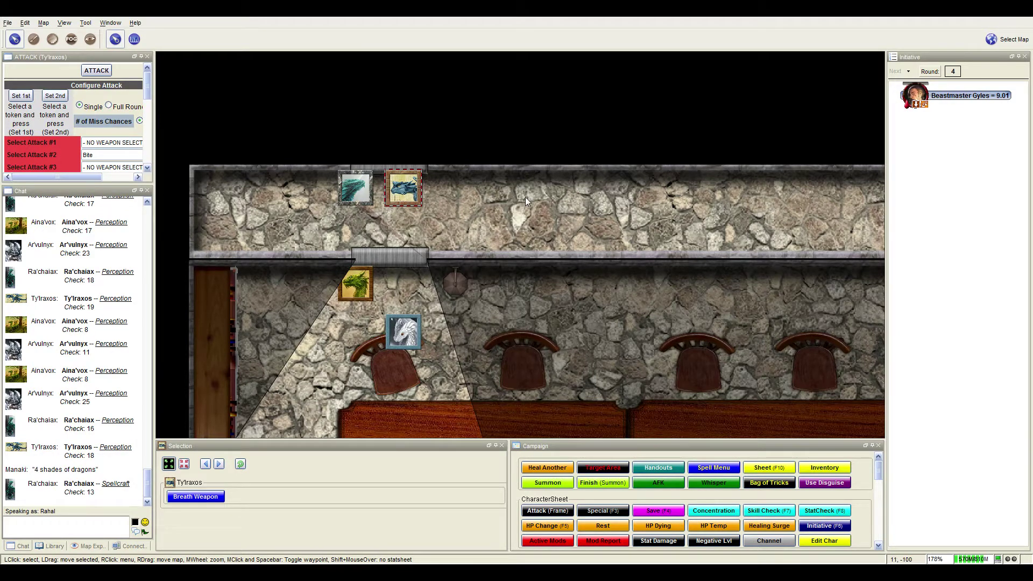
drag(526, 198, 530, 279)
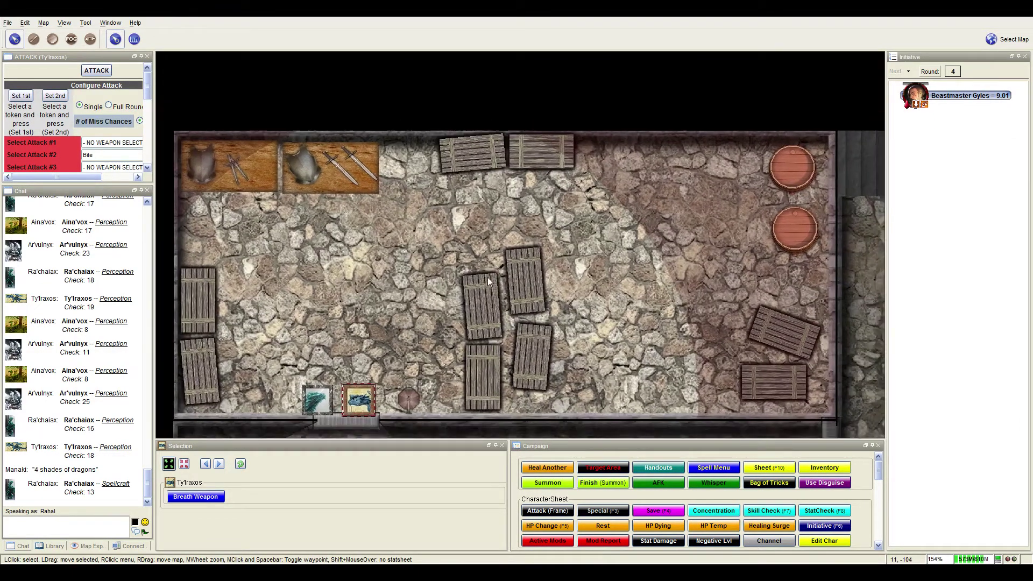
Pan the map up to show the crate yard beyond the tower wall
drag(488, 277, 477, 234)
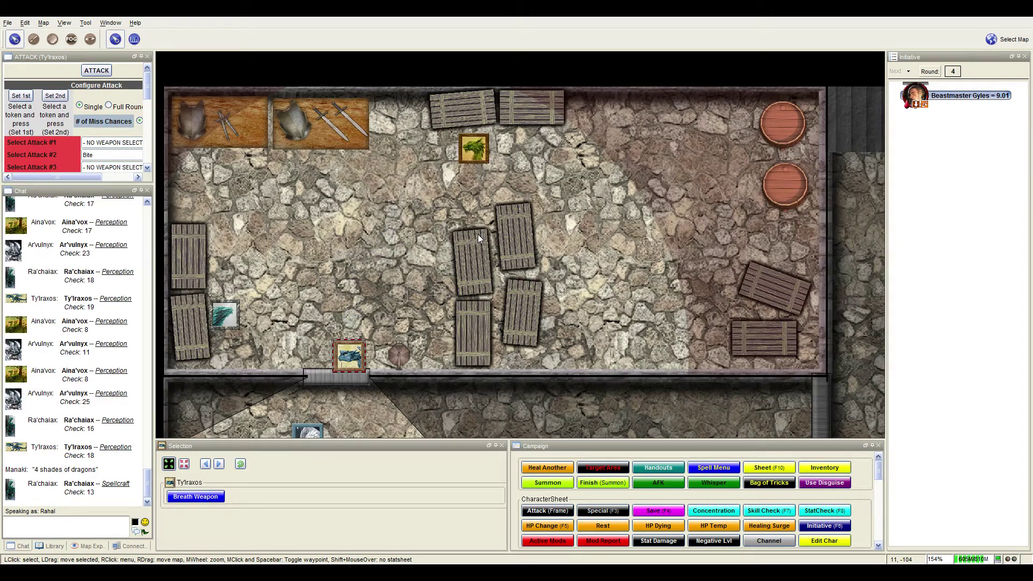
Move Ty'lraxos one square into the yard and roll its first Strength check (7)
drag(348, 355, 390, 315)
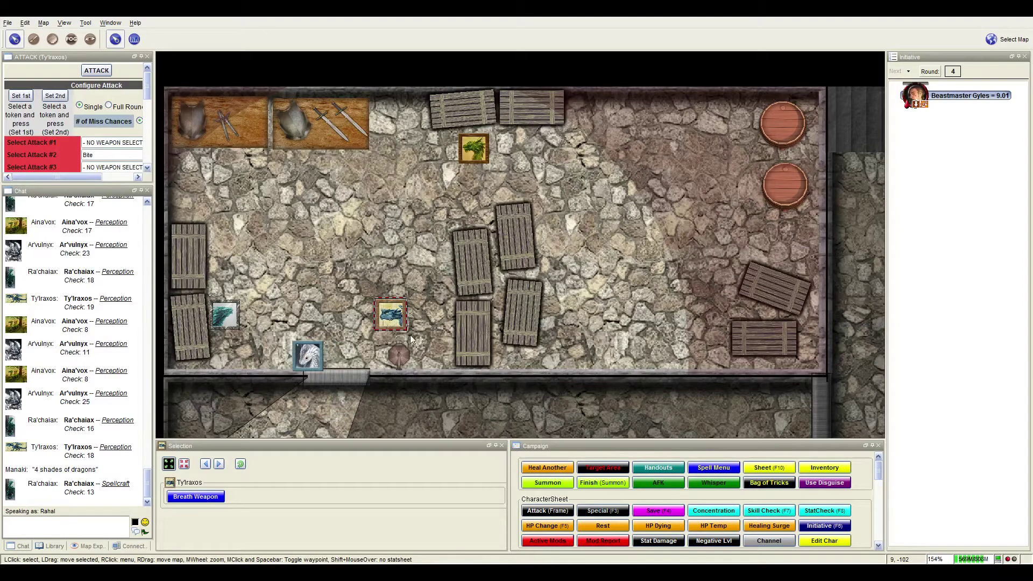
mouse_move(411, 334)
mouse_down()
mouse_move(547, 144)
mouse_move(492, 384)
mouse_move(493, 178)
mouse_up()
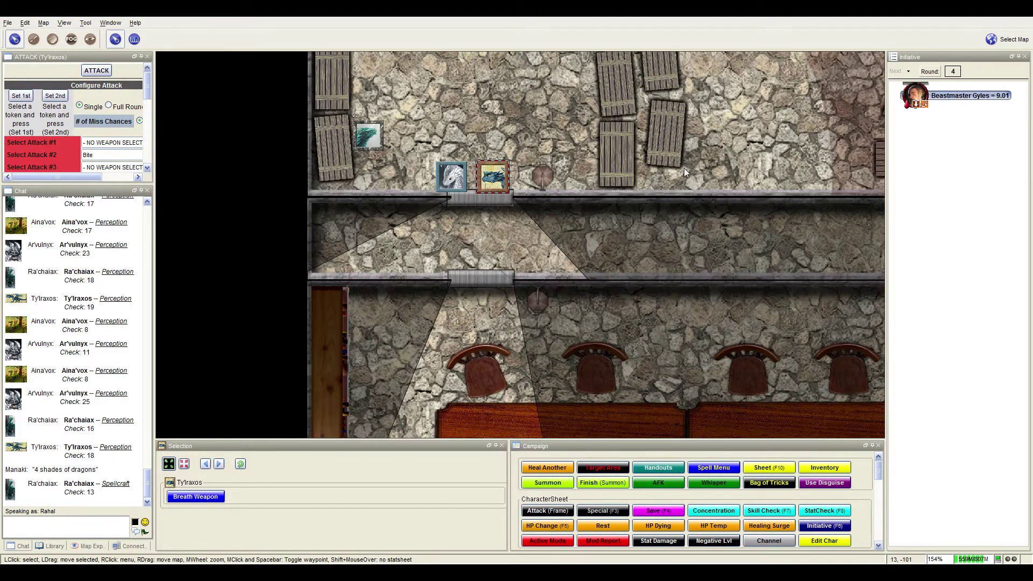
drag(684, 168, 586, 217)
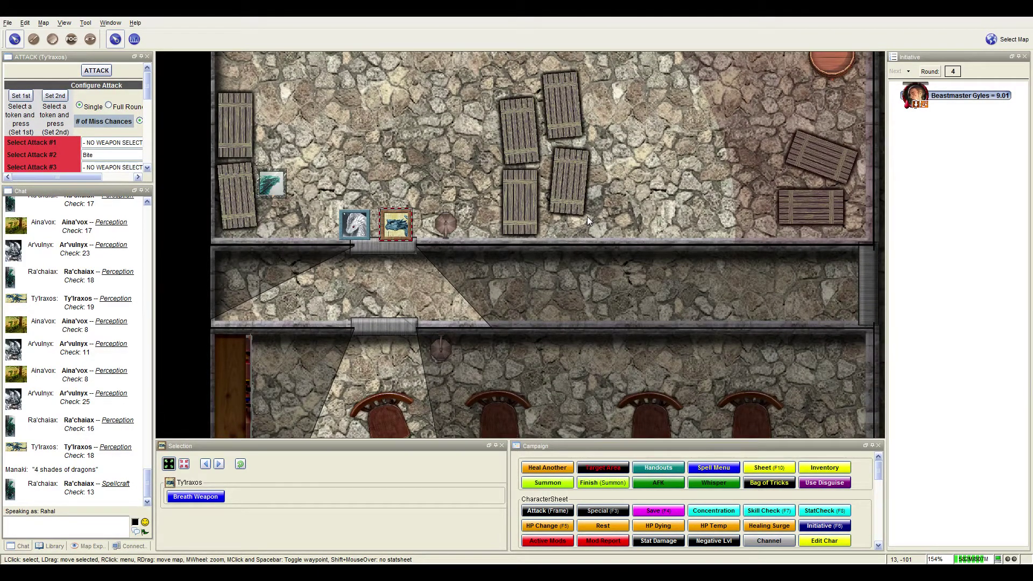
click(805, 511)
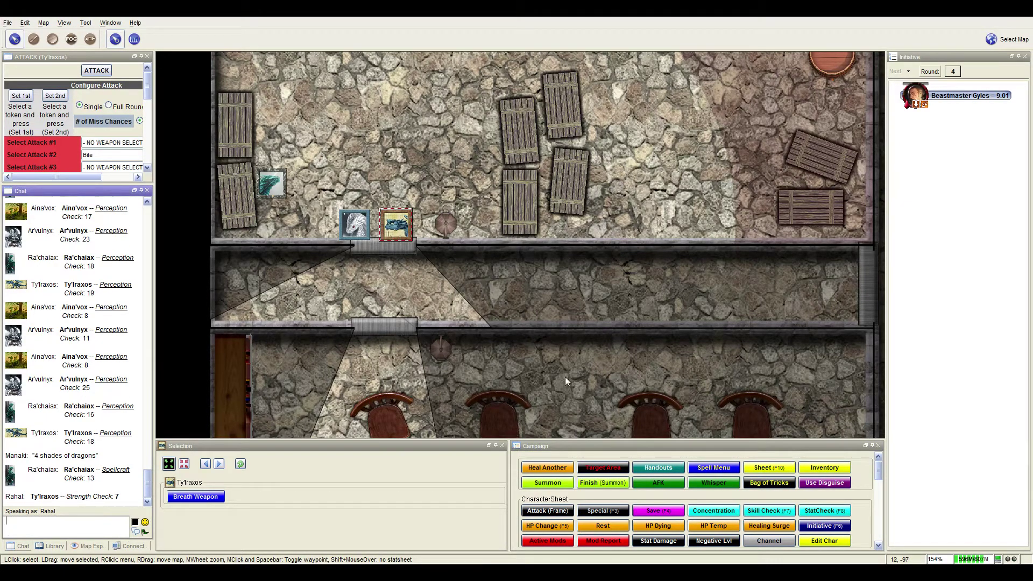
key(Left)
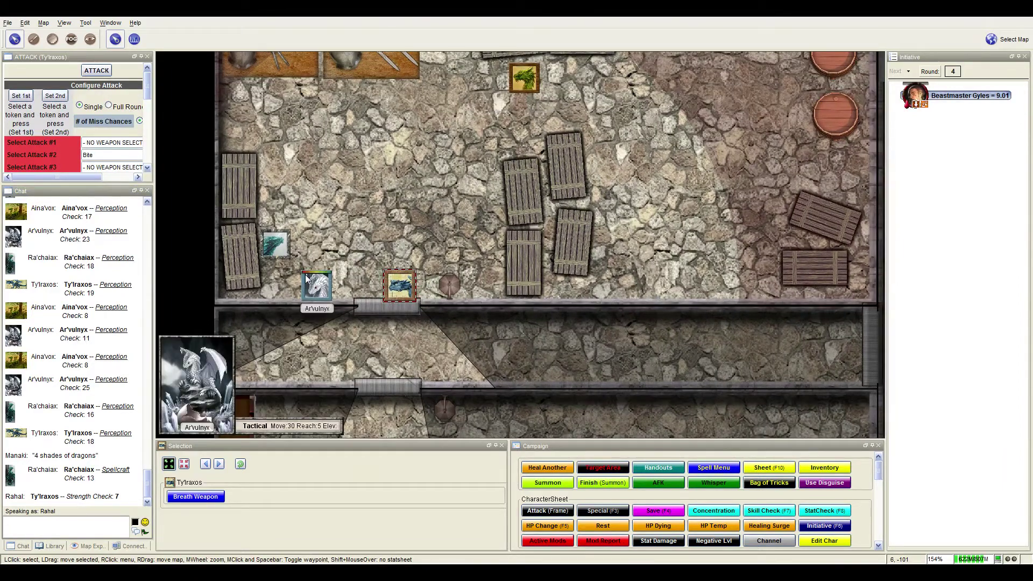
Move Ty'lraxos three squares right along the wall and roll a second Strength check (10)
drag(308, 277, 307, 303)
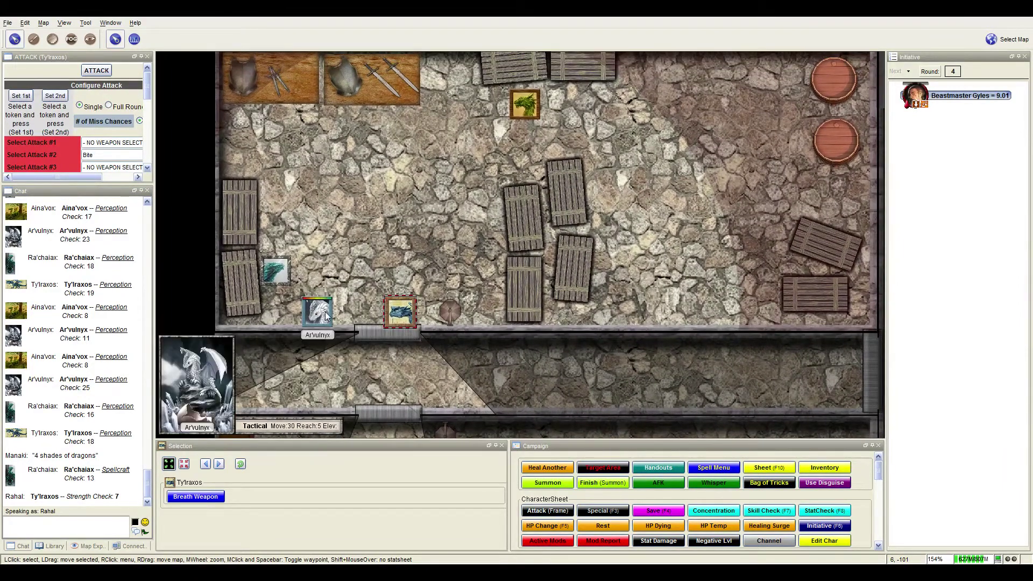
drag(400, 311, 483, 311)
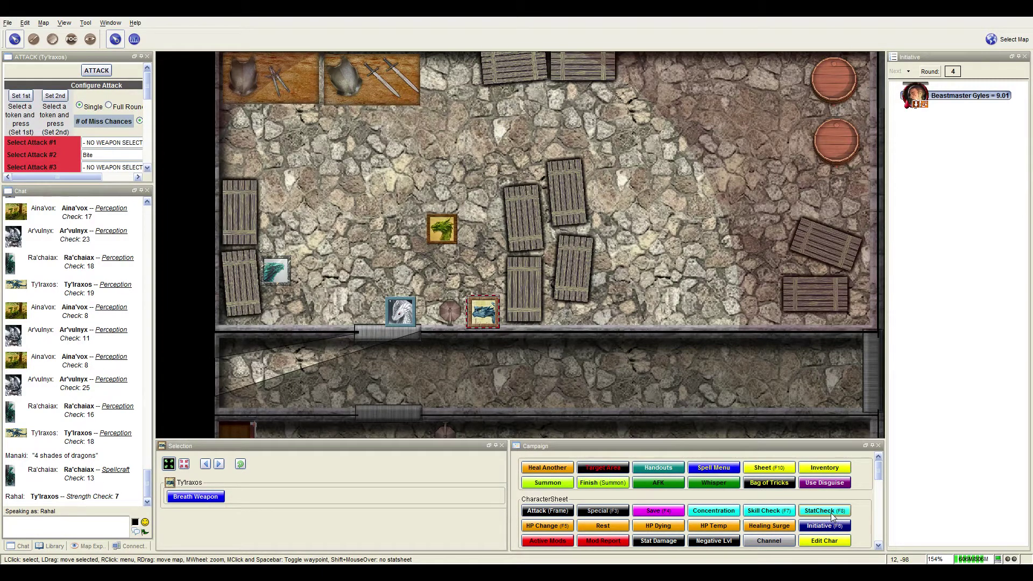
click(829, 511)
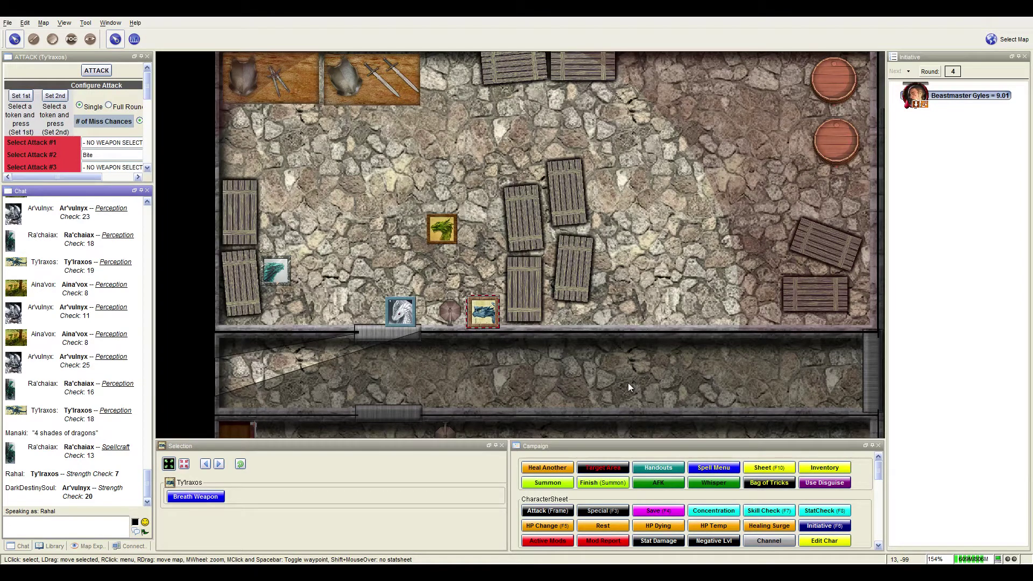
click(808, 518)
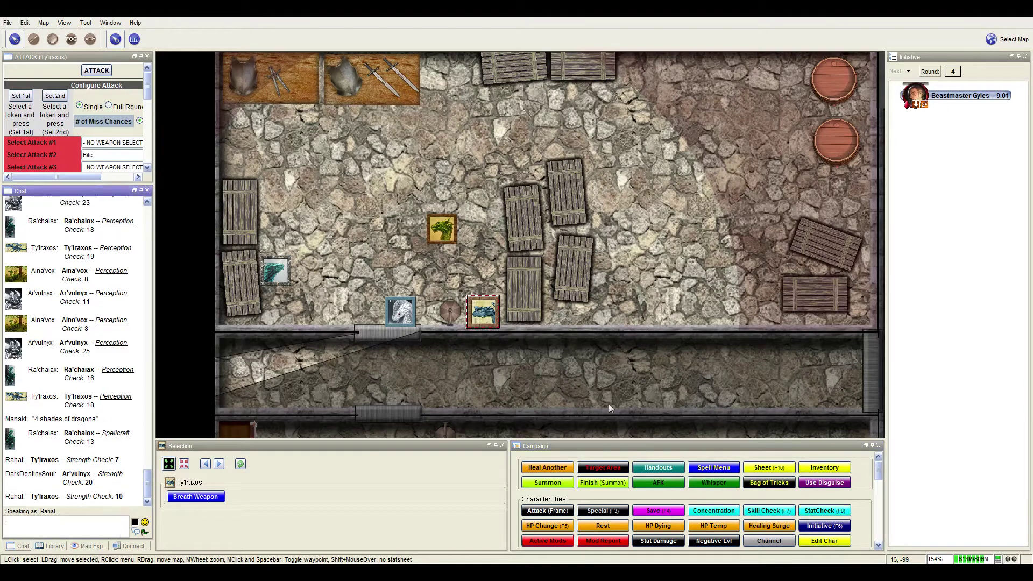
Move Ty'lraxos down through the wall doorway and clear the token selection
drag(485, 357, 551, 314)
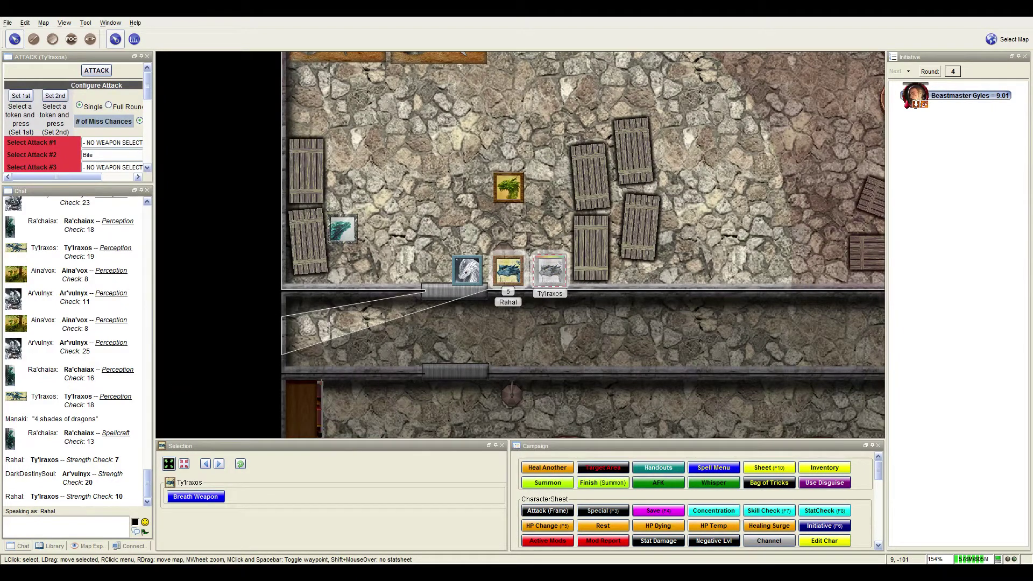
drag(508, 272, 486, 332)
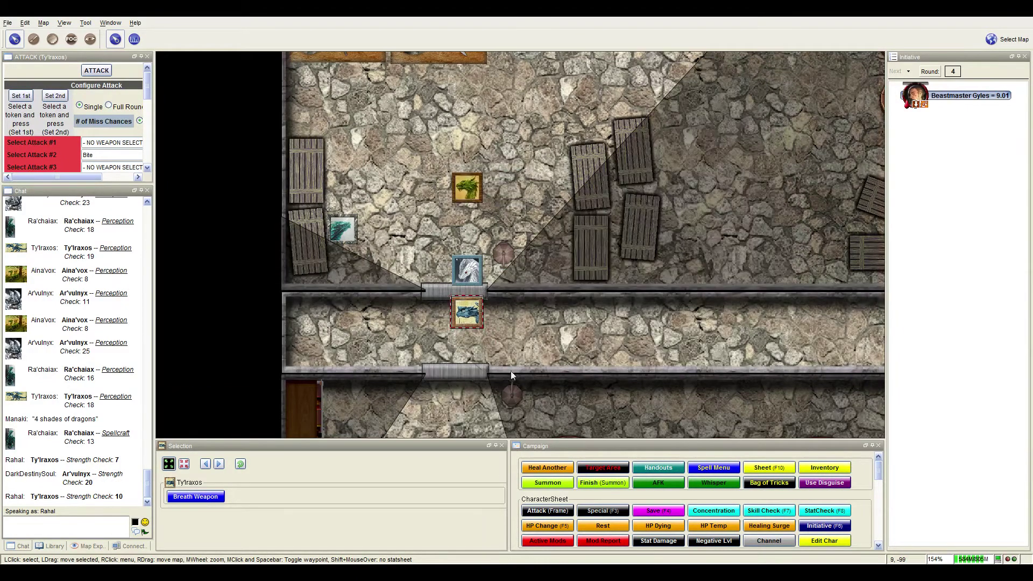
drag(513, 369, 561, 284)
click(559, 172)
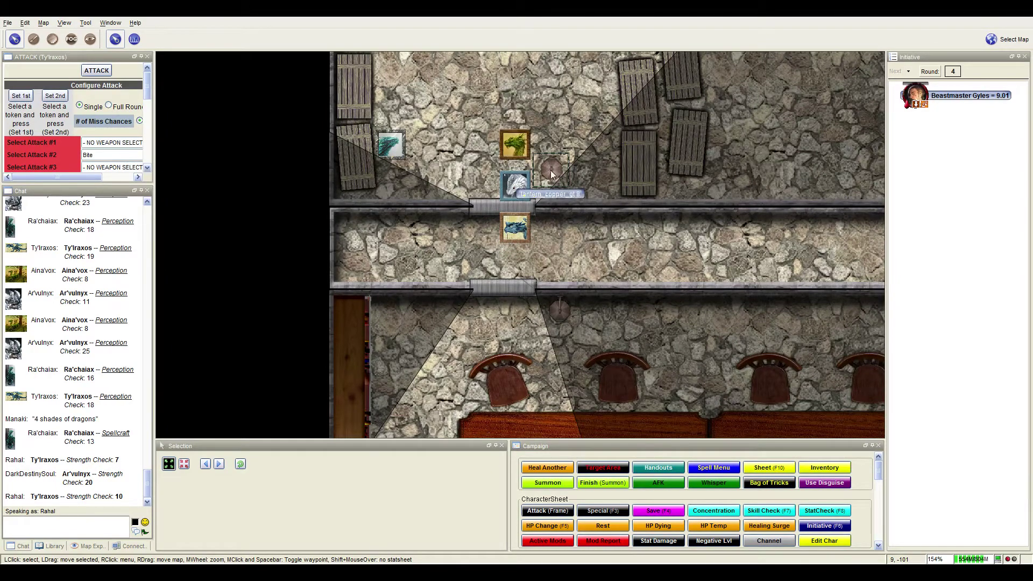
Reposition the lantern_copper token lower in the hall
mouse_move(549, 170)
mouse_down()
mouse_move(500, 243)
mouse_move(495, 418)
mouse_up()
click(515, 229)
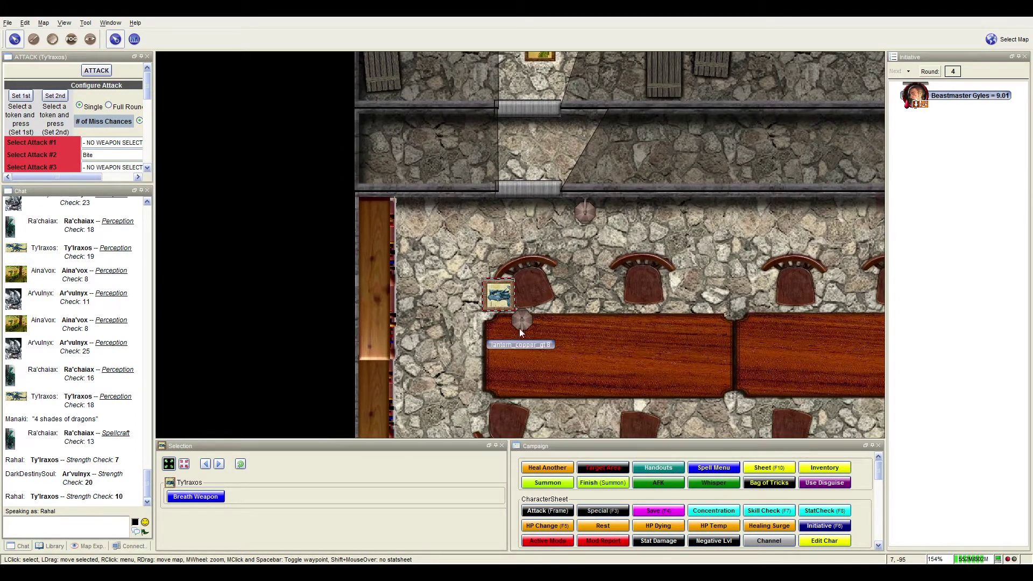
mouse_move(496, 335)
mouse_down()
mouse_move(522, 320)
mouse_move(506, 331)
mouse_up()
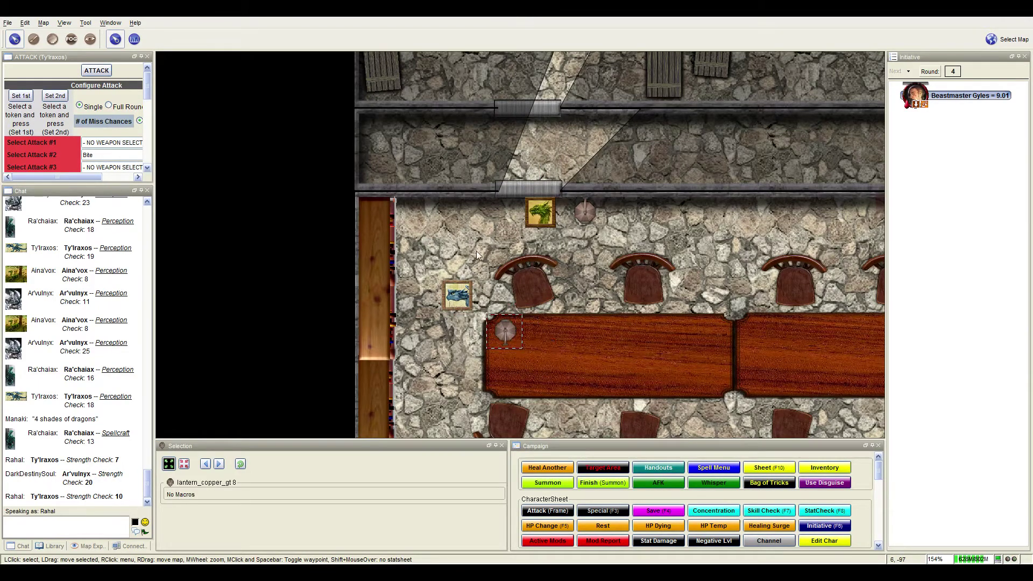
Step the blue dragon up through the corridor into the courtyard beside the green dragon
drag(440, 301, 482, 258)
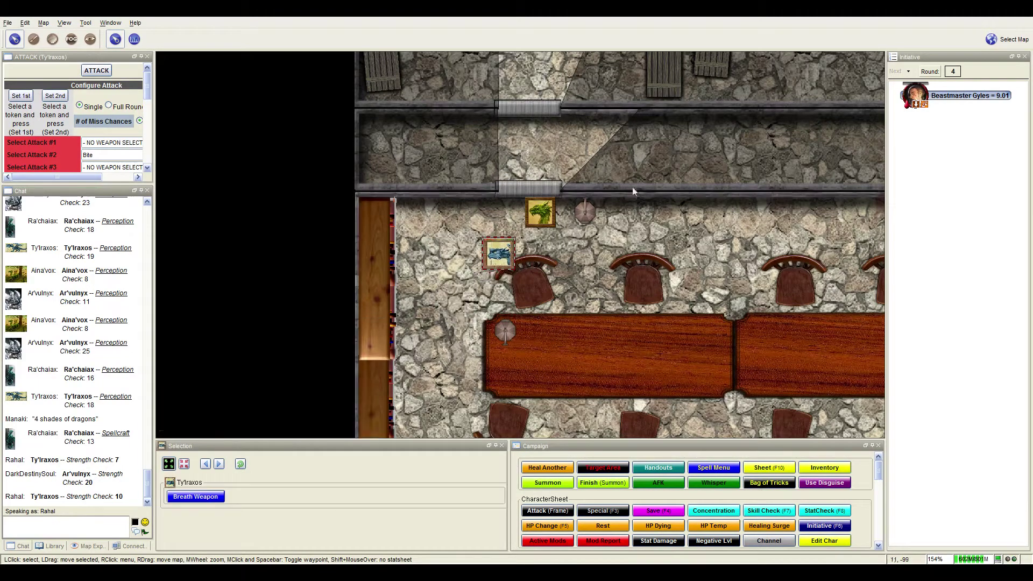
drag(645, 171, 528, 256)
drag(380, 343, 379, 259)
mouse_move(606, 248)
mouse_down()
mouse_move(644, 184)
mouse_move(500, 302)
mouse_up()
drag(274, 313, 273, 229)
scroll(514, 323, down, 1)
scroll(514, 322, up, 1)
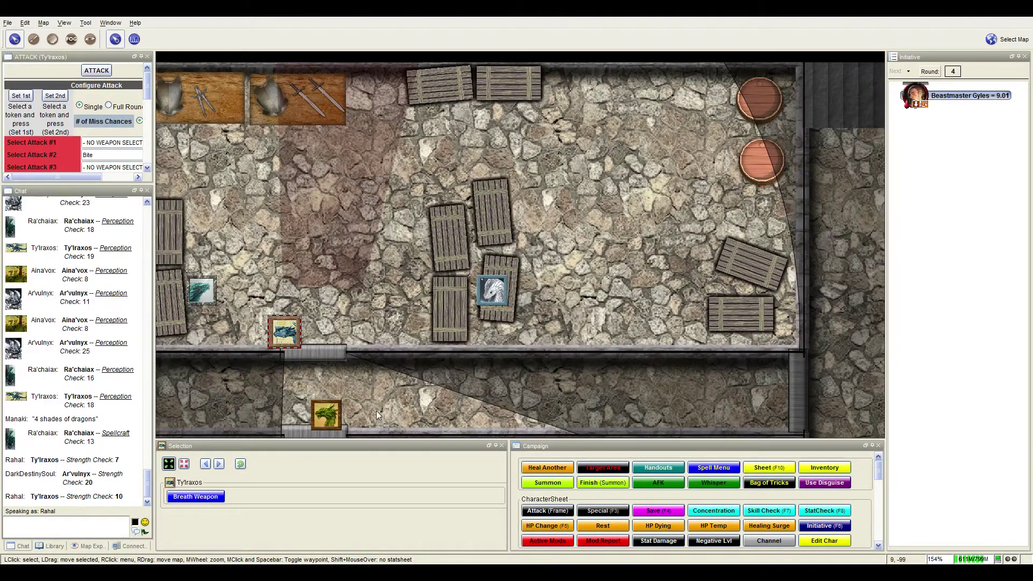
Roll a Perception skill check for Ty'lraxos with the Skill Check macro
click(771, 511)
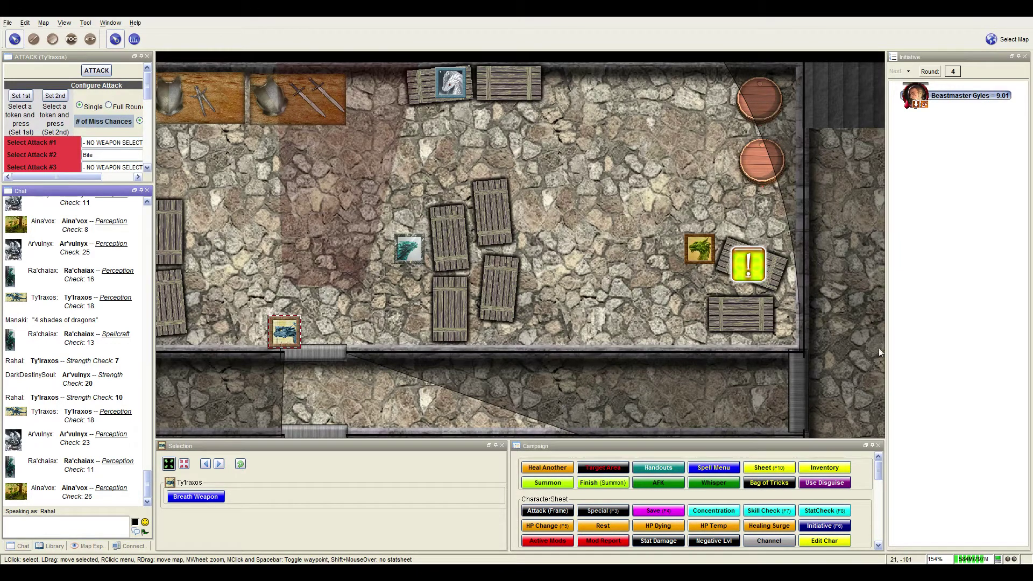
Read the exclamation marker's notes, then scout Ty'lraxos into the corridor and back
click(751, 275)
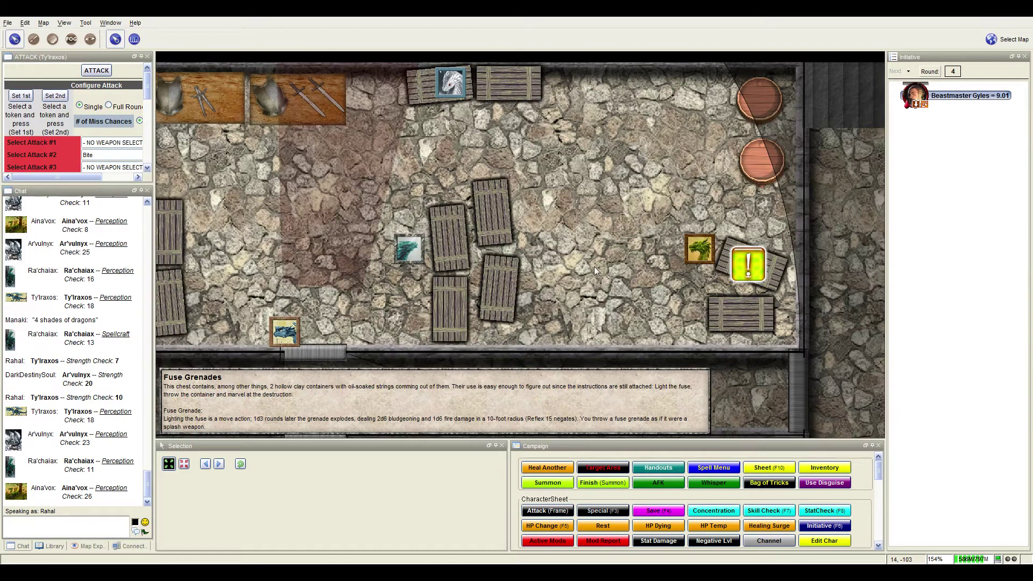
mouse_move(284, 260)
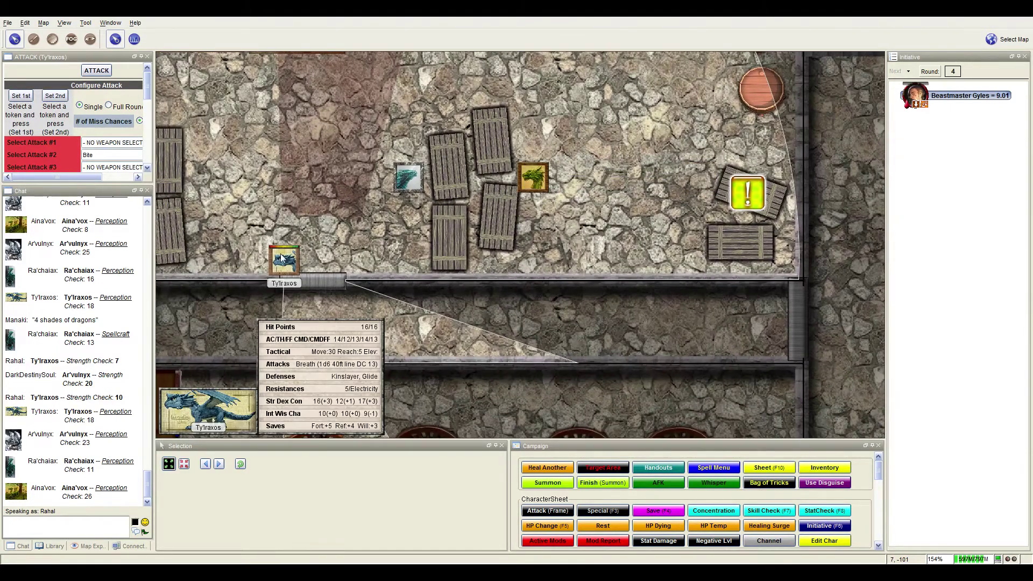
drag(283, 260, 326, 303)
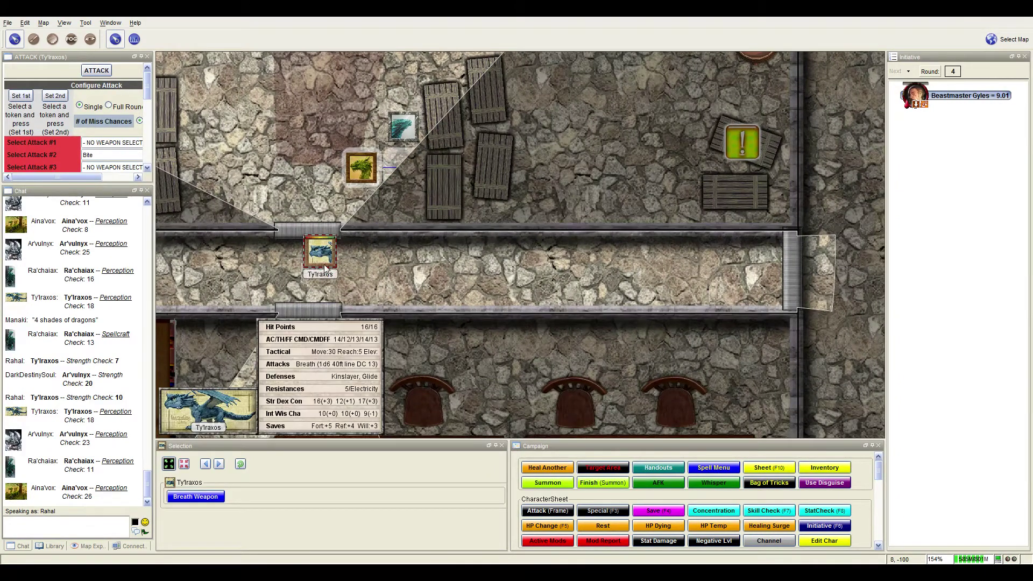
mouse_move(483, 309)
mouse_down()
mouse_move(464, 245)
mouse_move(441, 285)
mouse_up()
drag(467, 164, 519, 325)
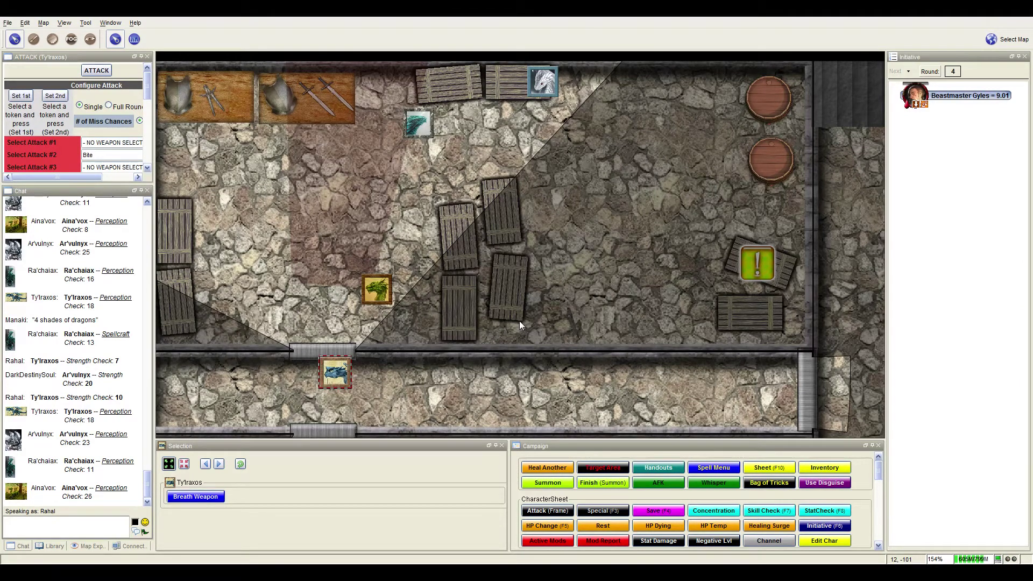
drag(342, 364, 335, 330)
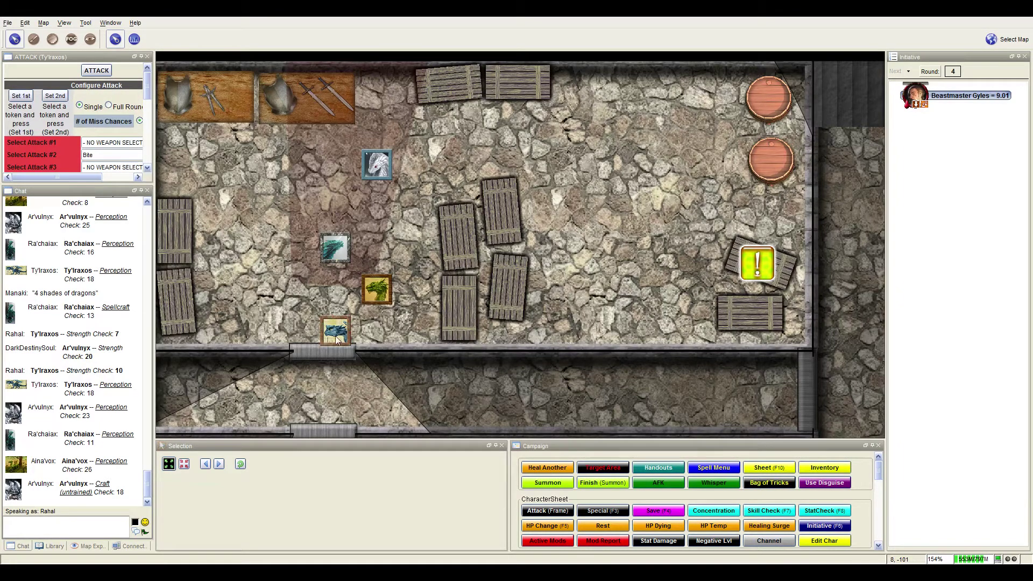
Move Ty'lraxos east down the corridor to its end, then up beside the teal dragon
drag(335, 329, 338, 372)
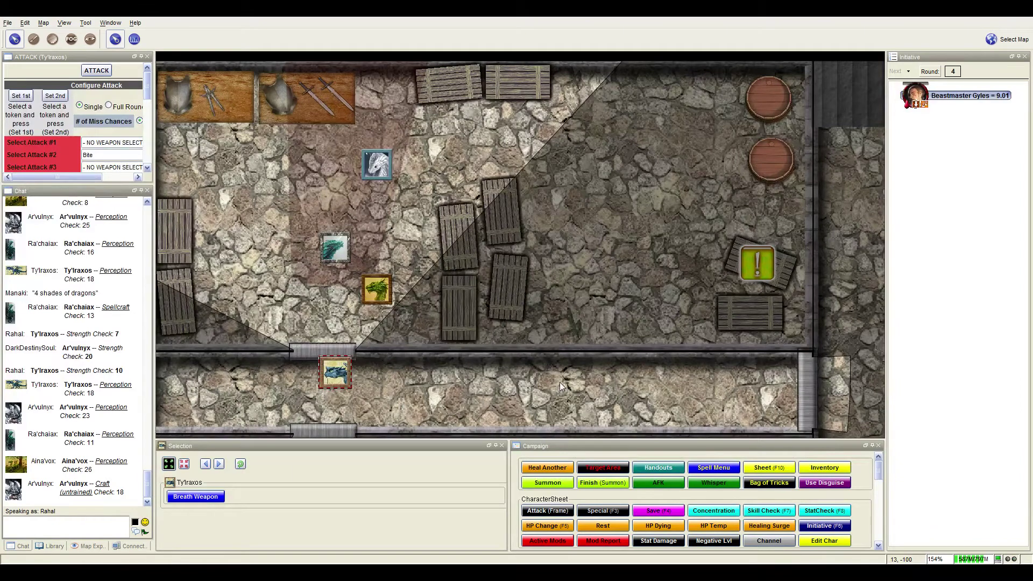
drag(559, 382, 549, 373)
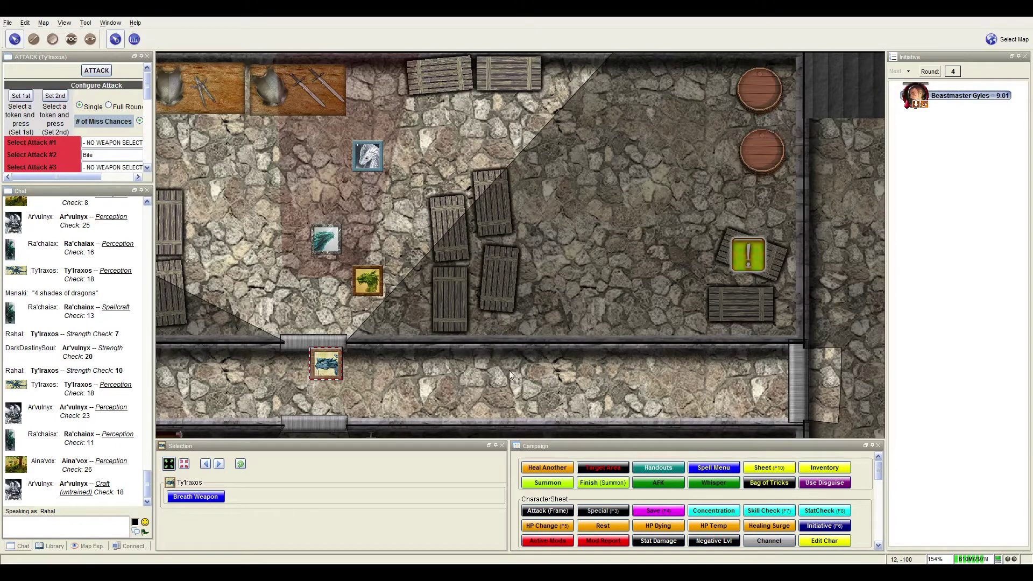
drag(326, 366, 741, 365)
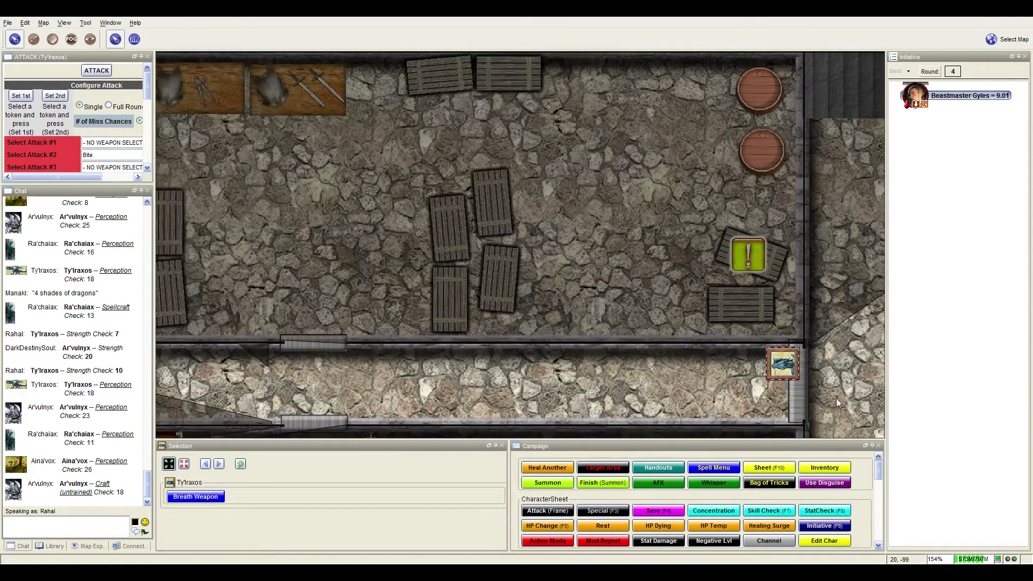
mouse_move(792, 395)
mouse_down()
mouse_move(363, 327)
mouse_move(404, 326)
mouse_up()
drag(504, 363, 666, 353)
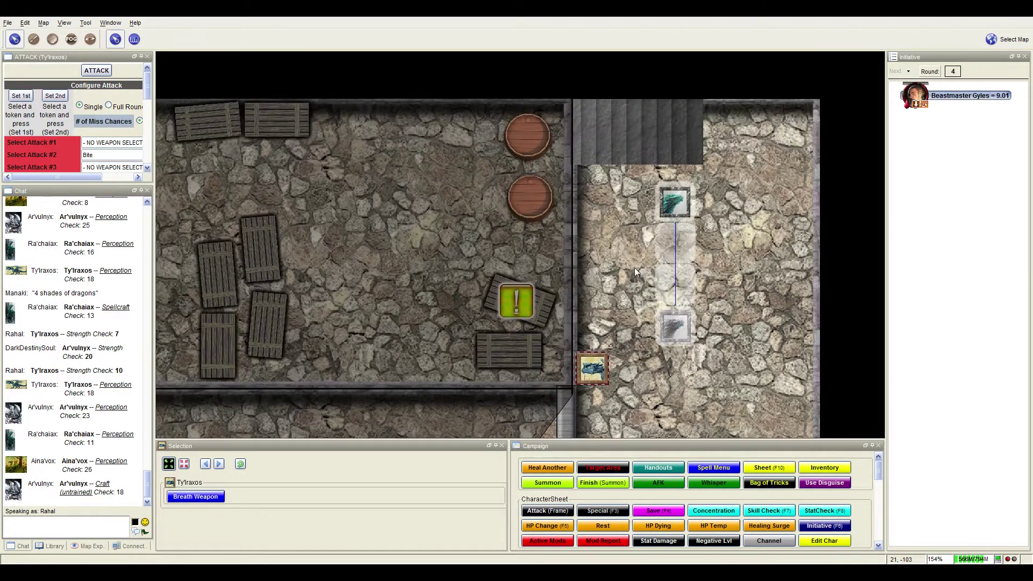
drag(591, 368, 633, 165)
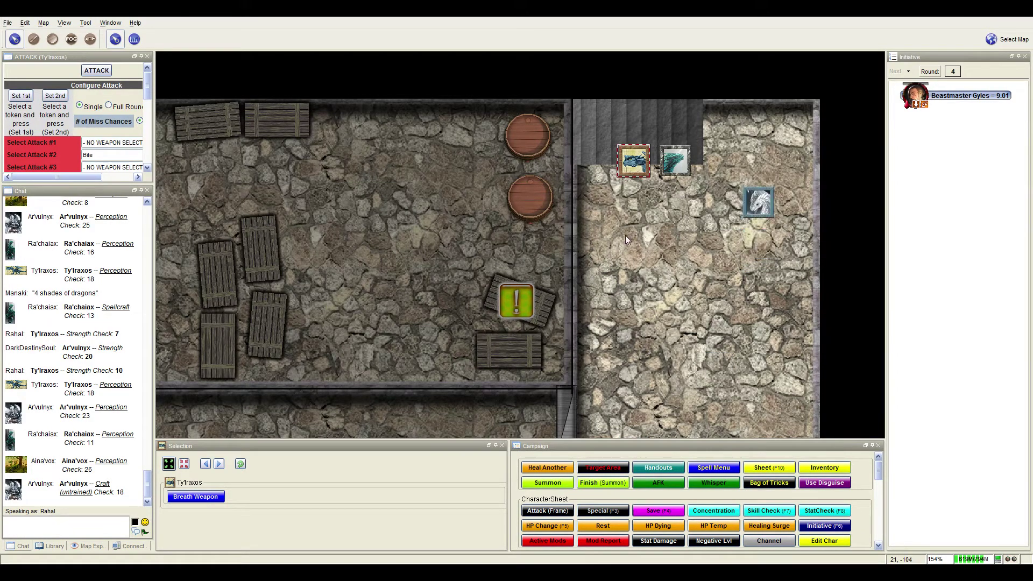
scroll(715, 334, down, 1)
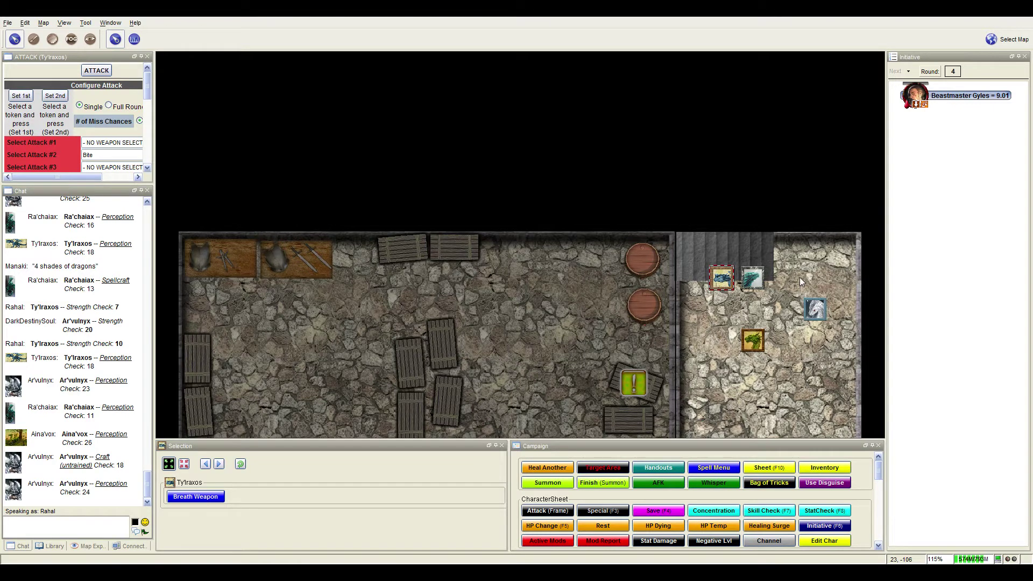
Pan the map to recentre on the dragons gathered at the stone room's stairs
drag(799, 277, 606, 348)
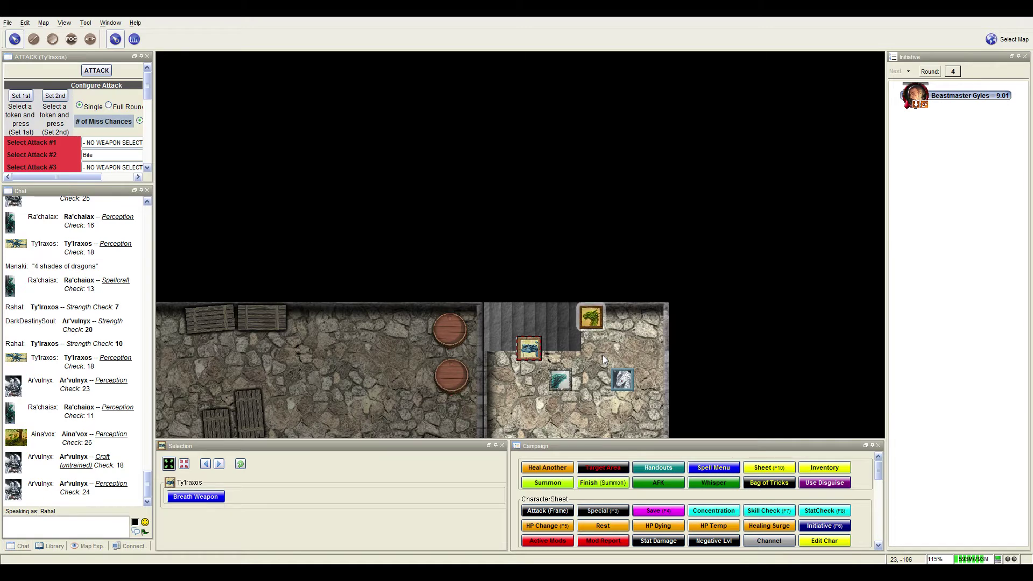
scroll(603, 353, up, 3)
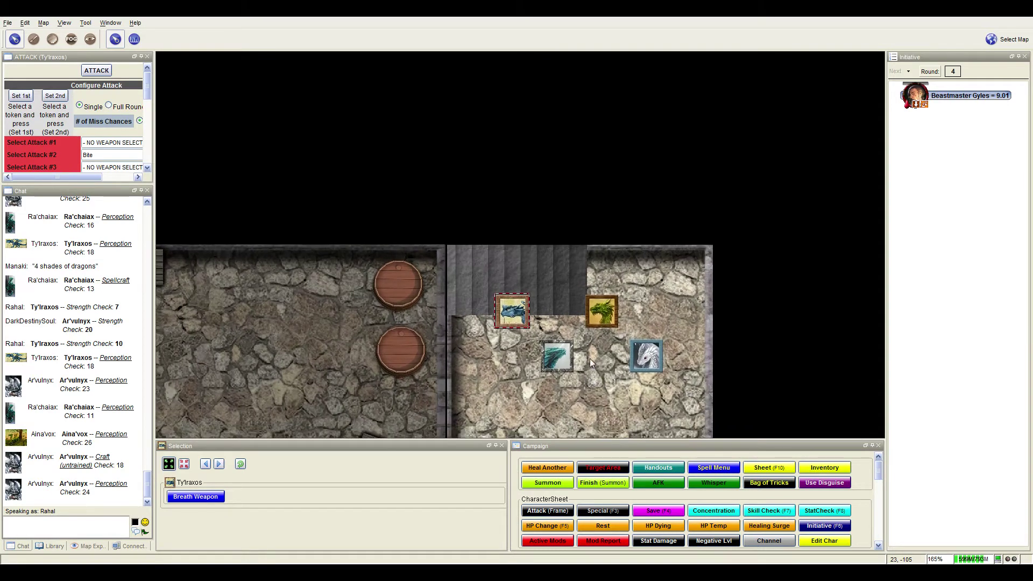
scroll(590, 359, up, 2)
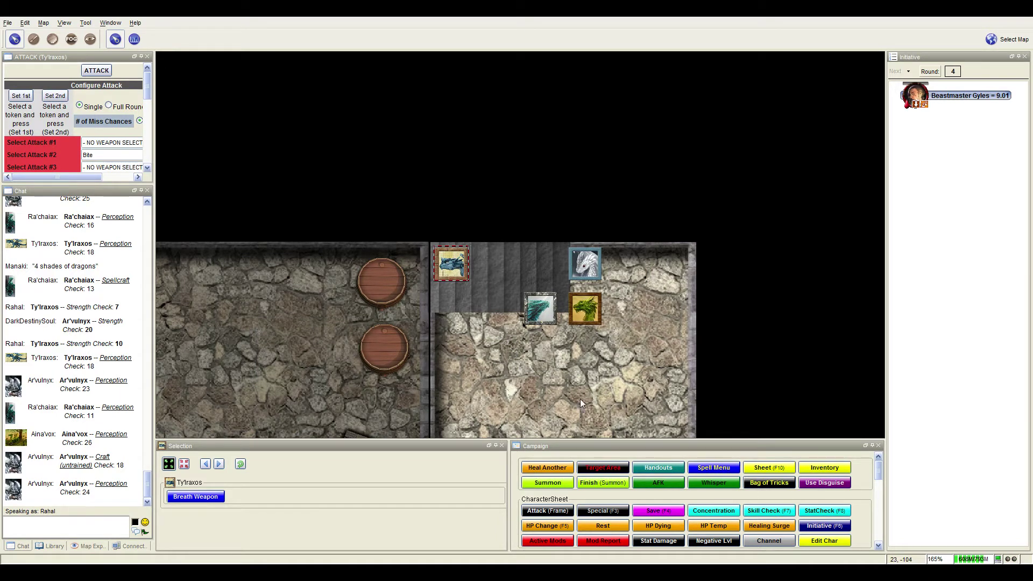
Remove and re-place Ty'lraxos, then roll its Stealth check, which comes up 13
key(Delete)
drag(498, 335, 527, 351)
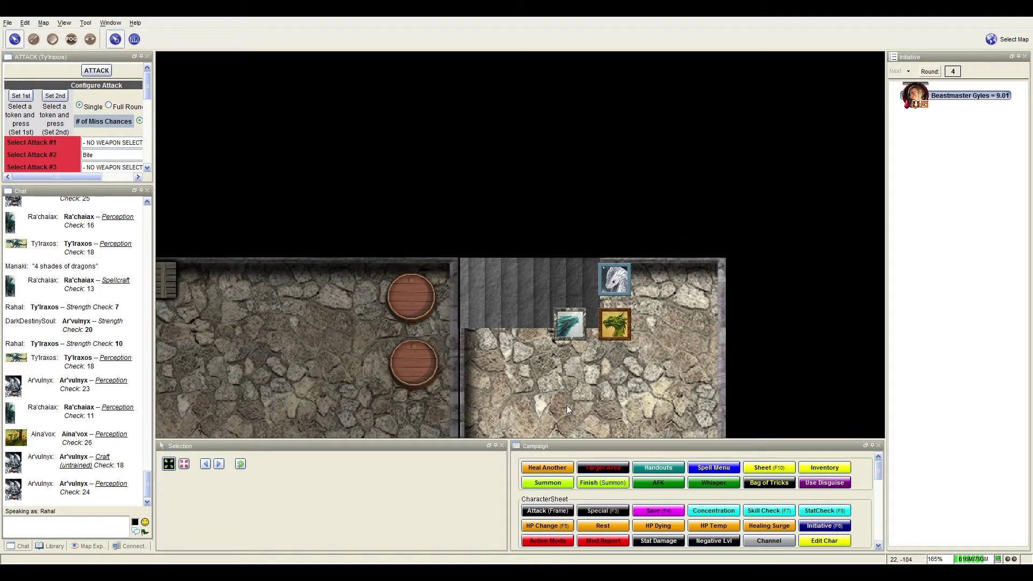
click(536, 284)
click(781, 514)
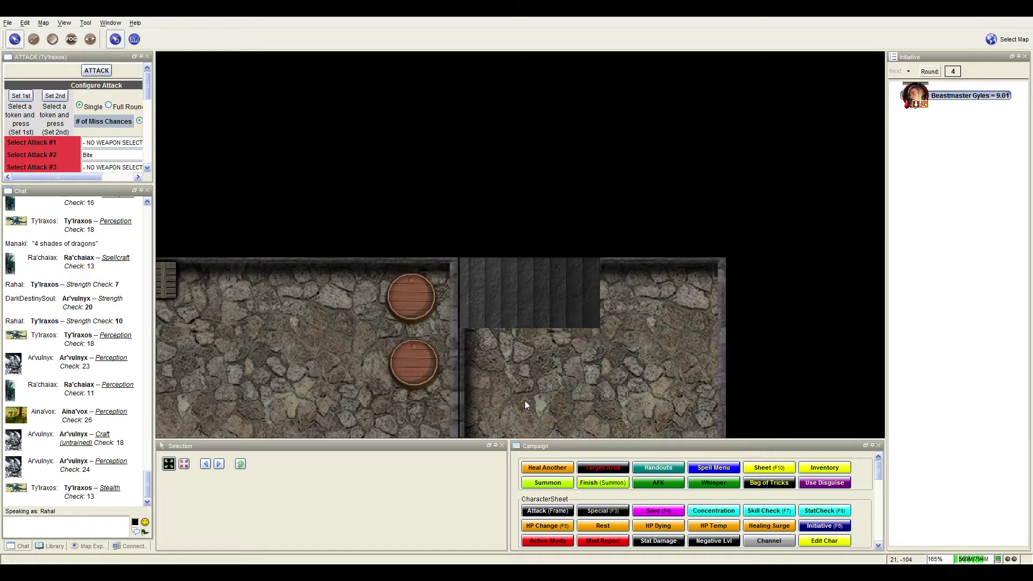
scroll(642, 373, down, 2)
scroll(642, 374, down, 2)
scroll(642, 373, down, 2)
drag(642, 373, 641, 369)
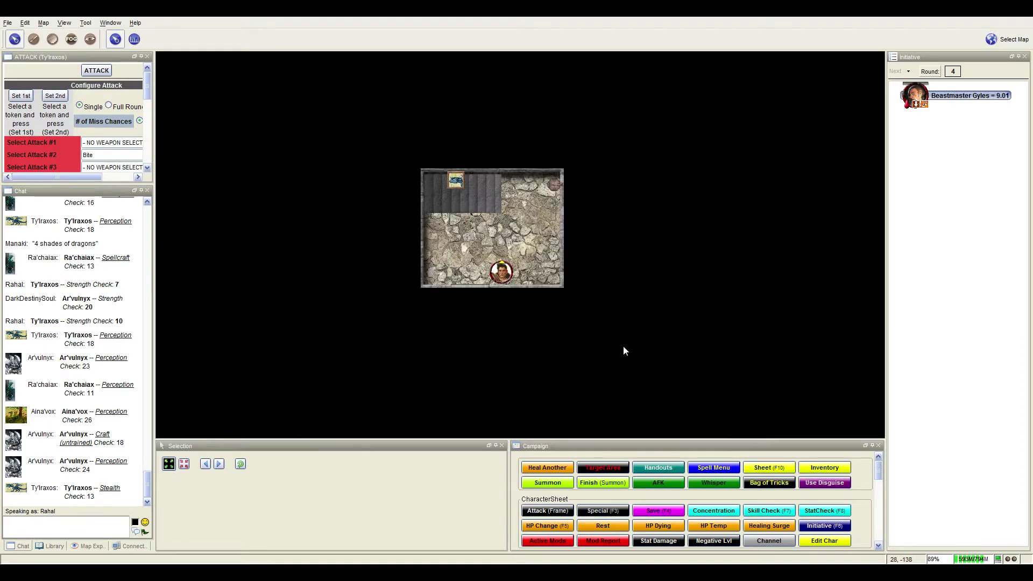
scroll(529, 301, up, 2)
scroll(528, 301, up, 1)
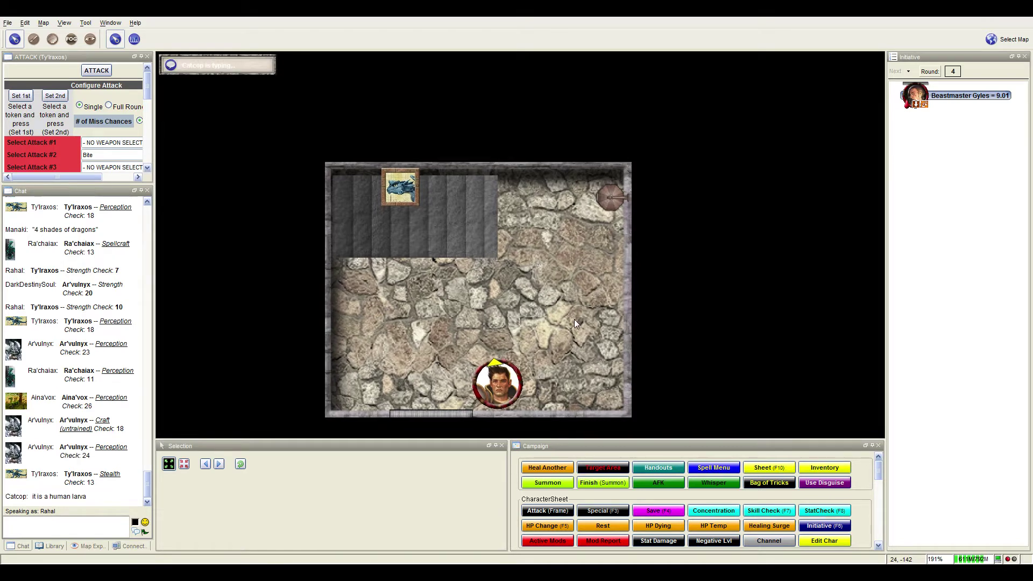
Centre the view on the small stone room with the dragon and human token
drag(575, 319, 597, 306)
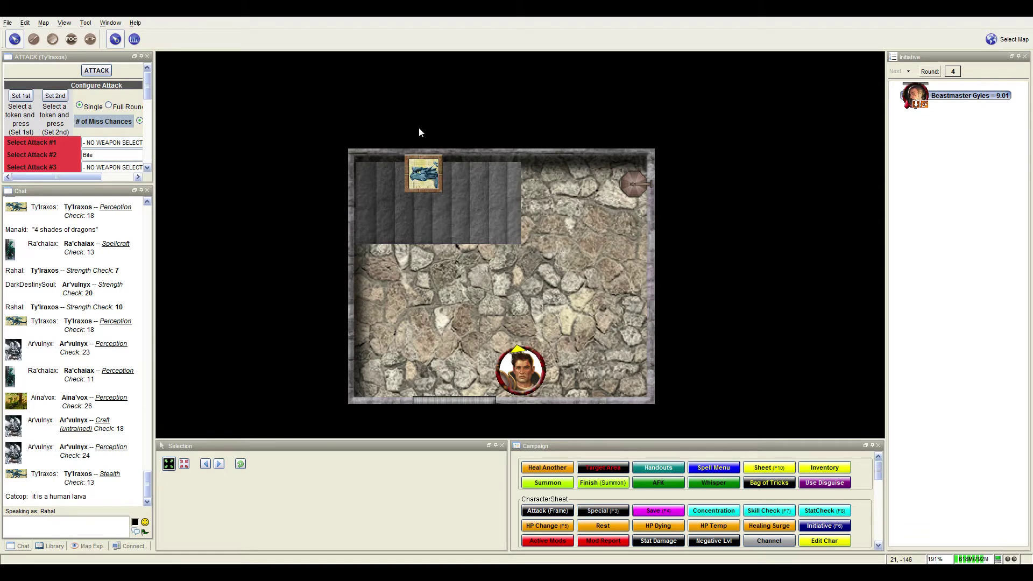
Select Ty'lraxos, roll its Bluff skill check (5), then reselect the token
click(423, 174)
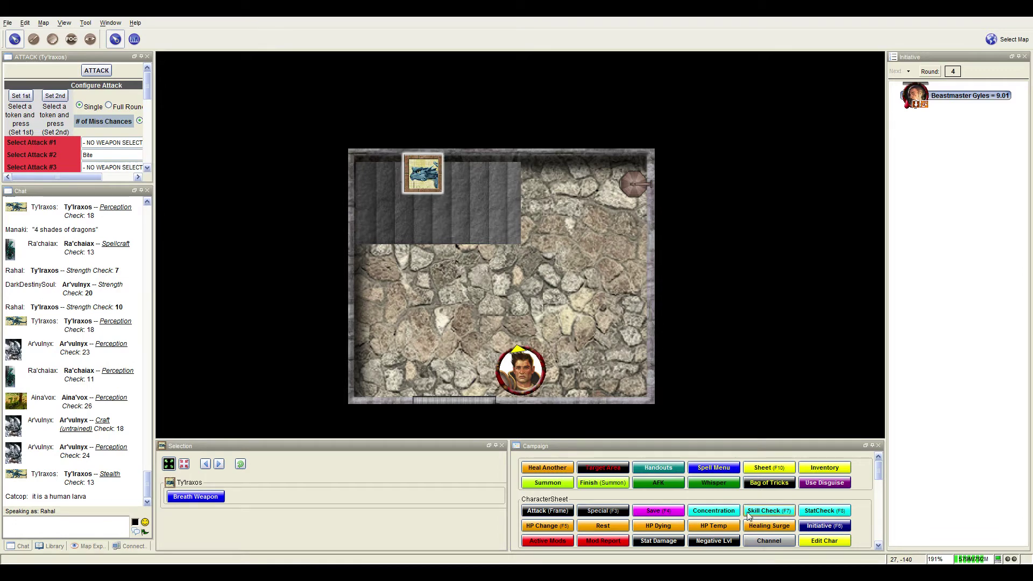
click(763, 506)
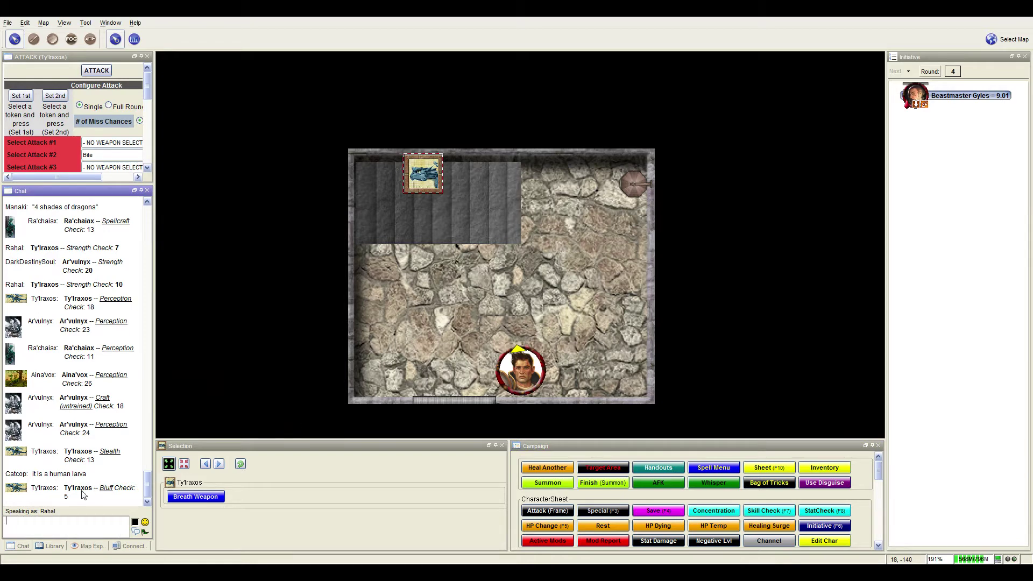
click(501, 304)
scroll(602, 308, up, 1)
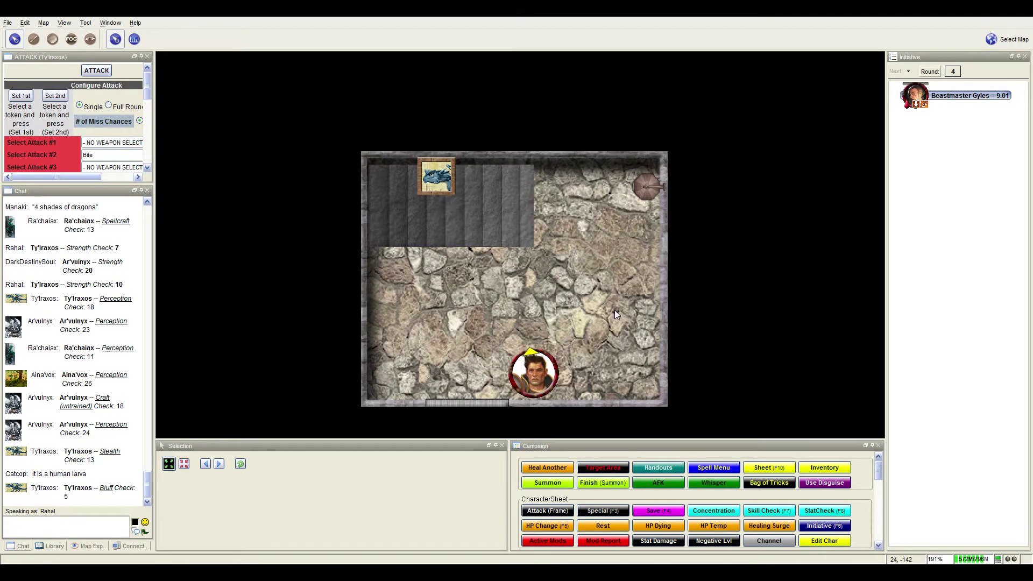
scroll(576, 319, up, 1)
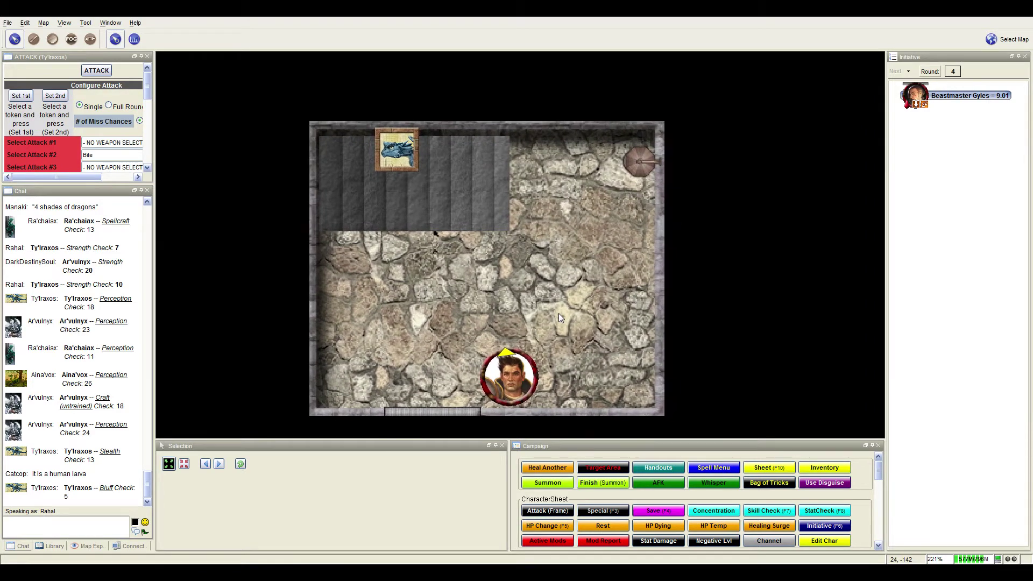
drag(558, 313, 552, 311)
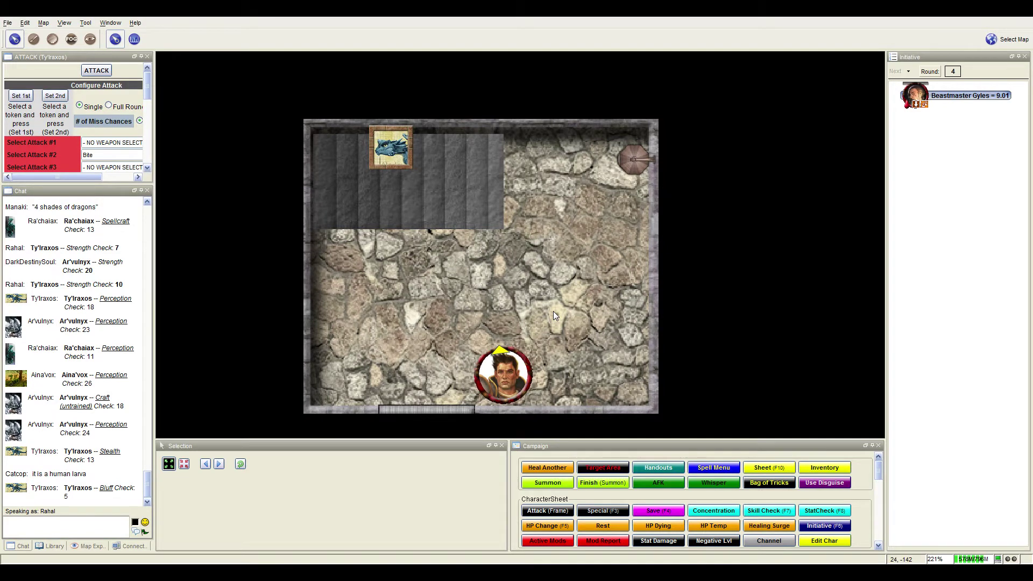
mouse_move(391, 147)
click(406, 164)
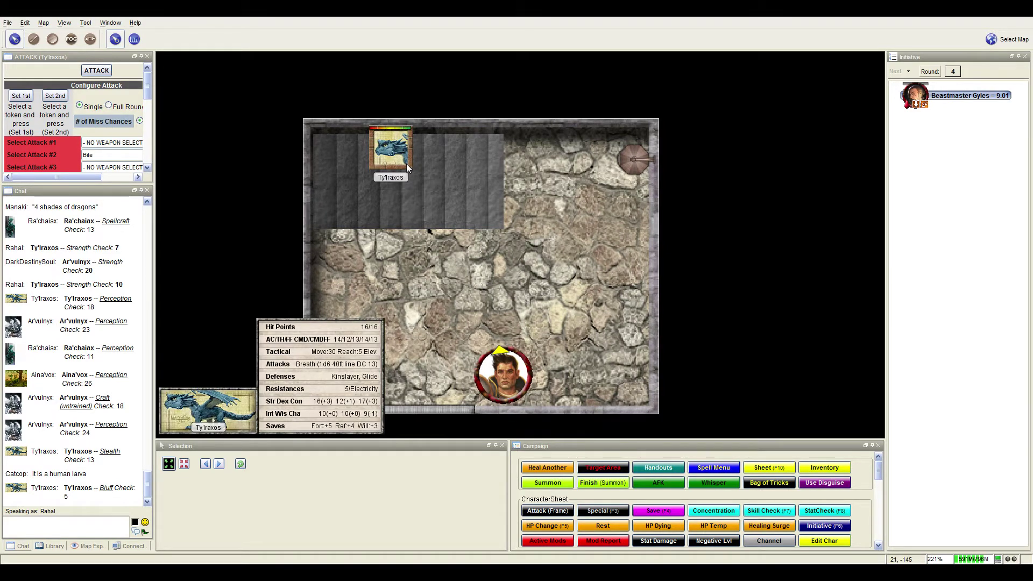
click(406, 164)
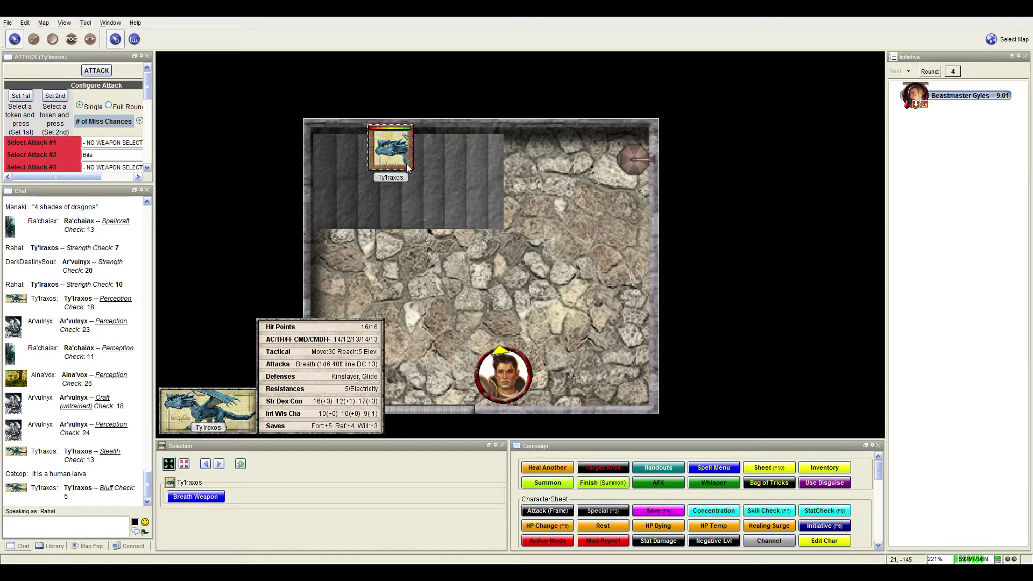
Drag Ty'lraxos down to stand beside the guard token
drag(406, 165, 465, 341)
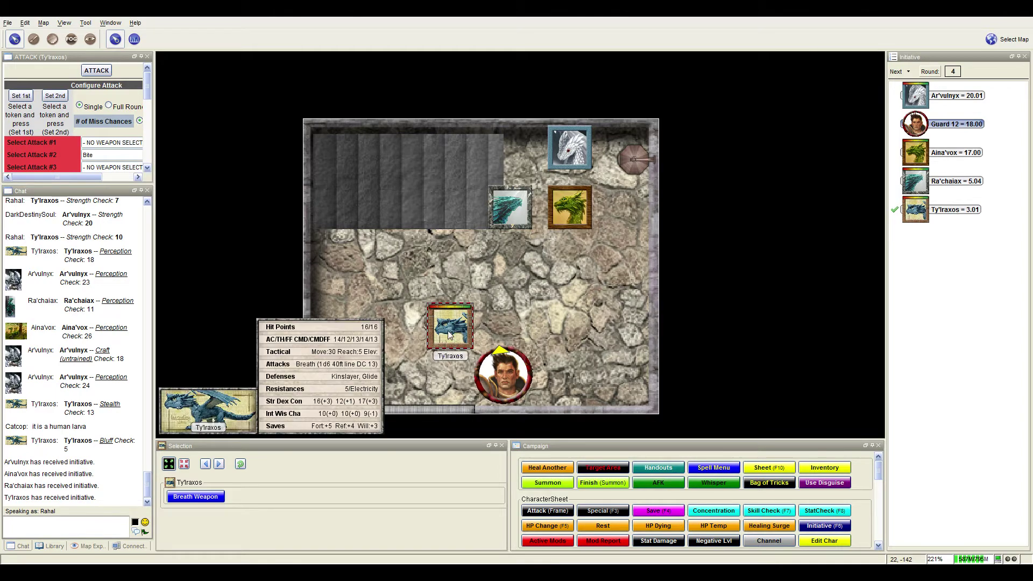
Set Attack #1 to Claws, choose Full Round, and launch the attack on the guard
click(101, 144)
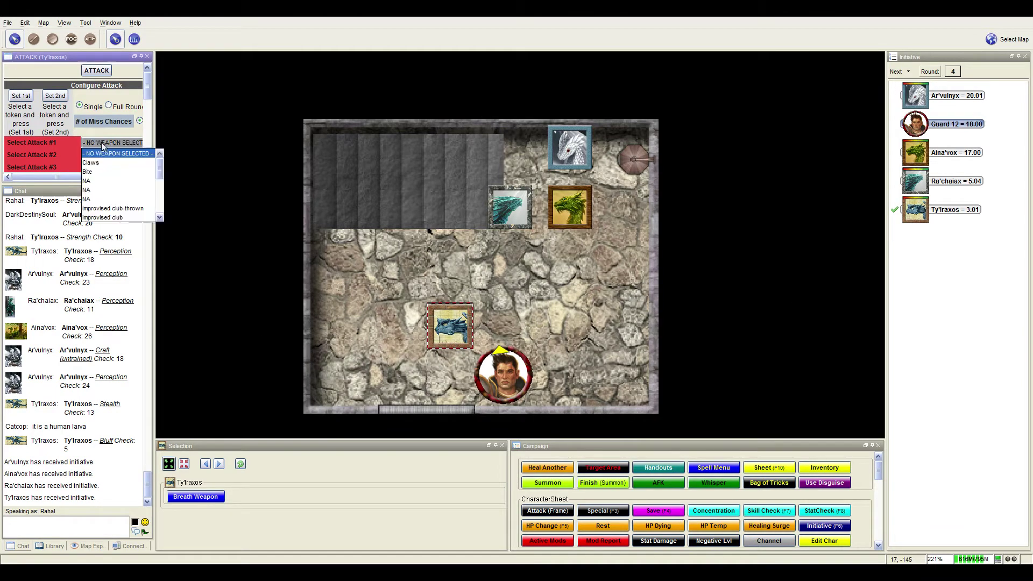
click(103, 158)
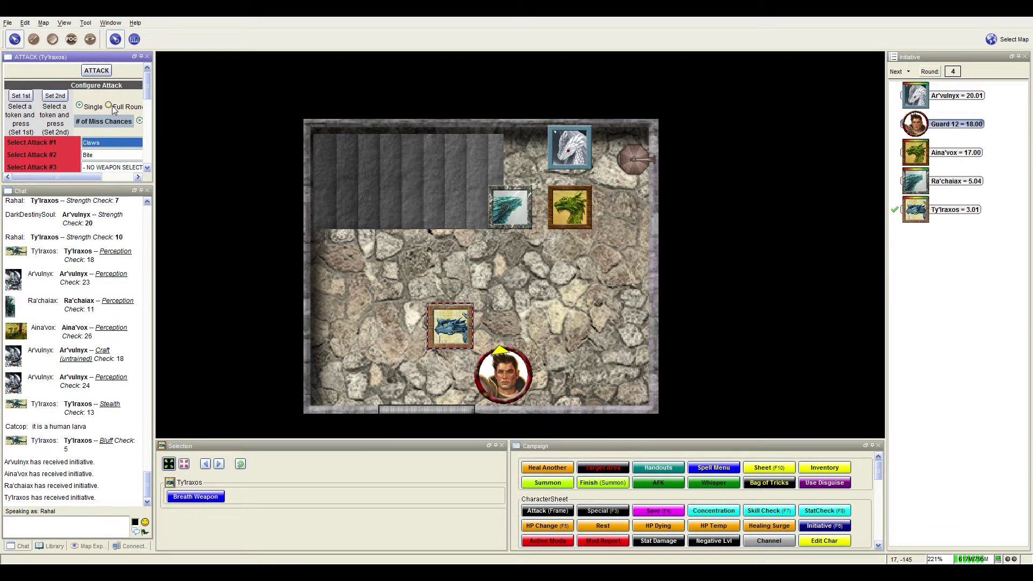
click(110, 106)
click(111, 71)
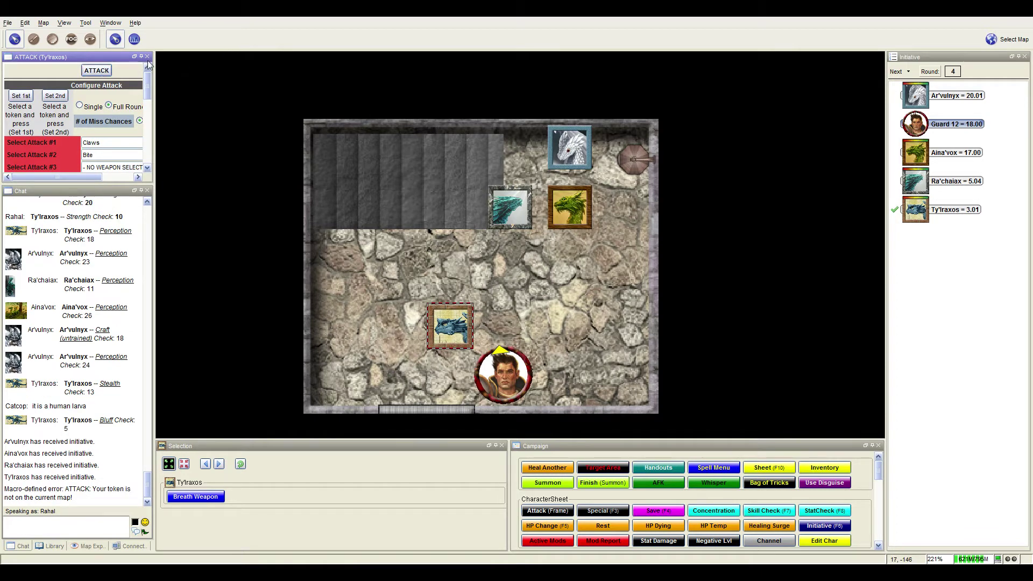
Set Attack #2 to Bite and roll the full-round Claws and Bite attack
click(548, 510)
click(113, 142)
click(99, 163)
click(114, 155)
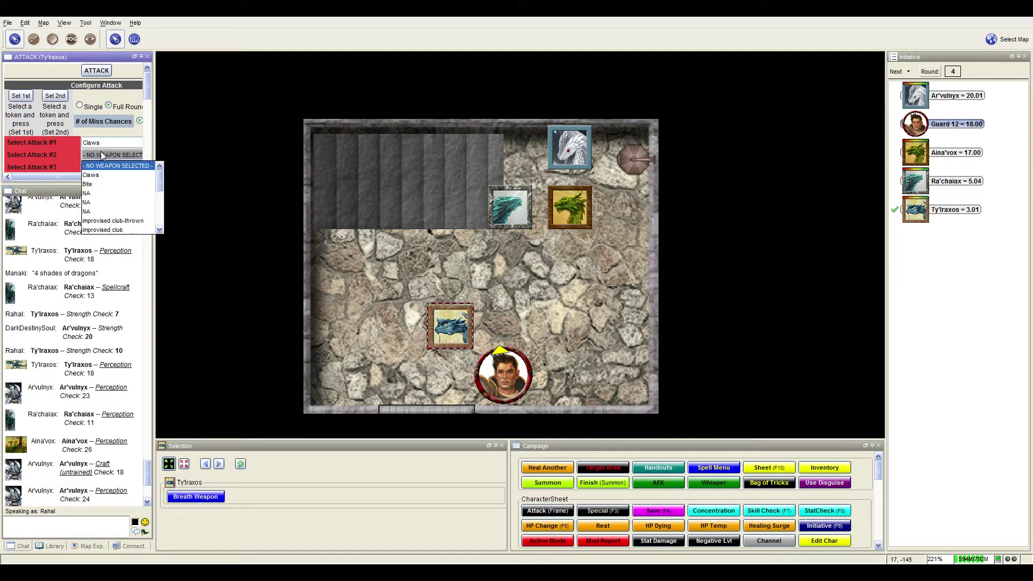
click(91, 183)
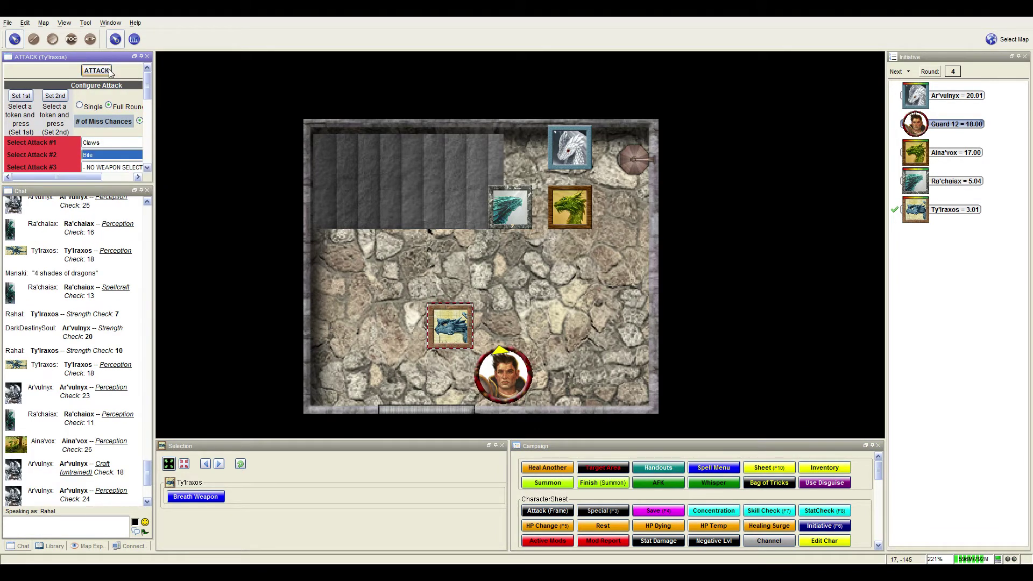
click(110, 72)
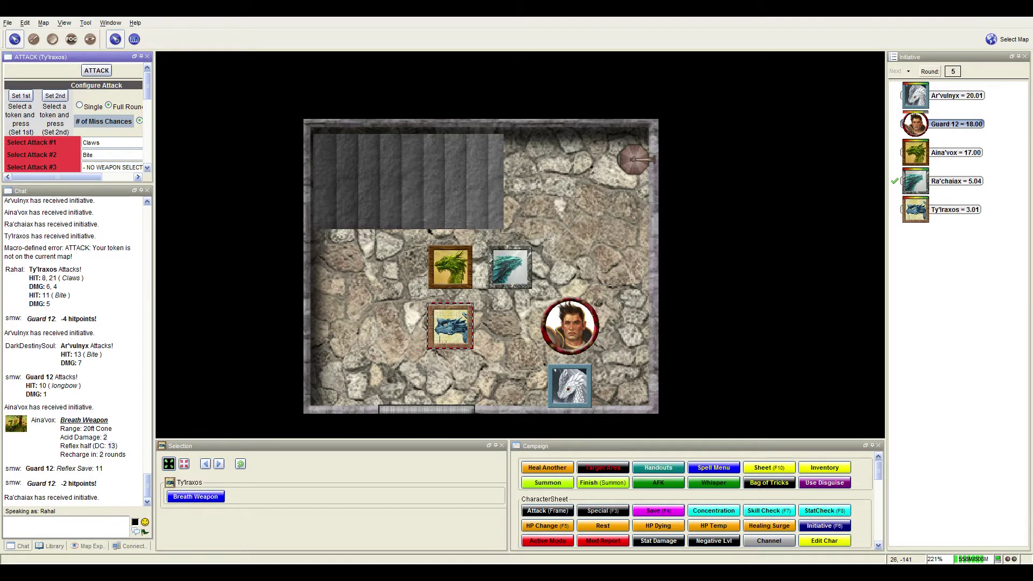
scroll(527, 386, up, 1)
scroll(527, 386, up, 1)
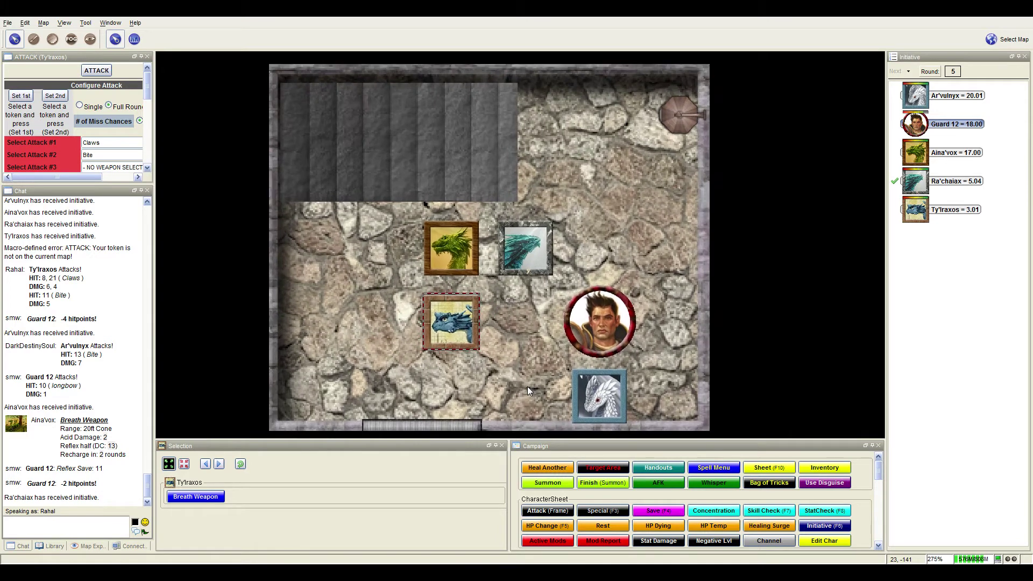
scroll(527, 387, up, 1)
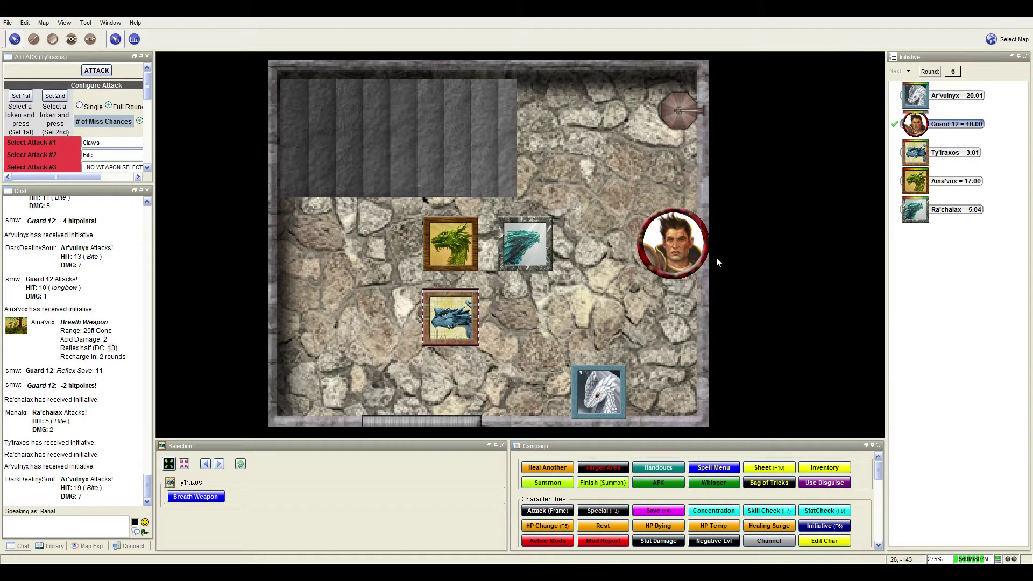
mouse_move(599, 321)
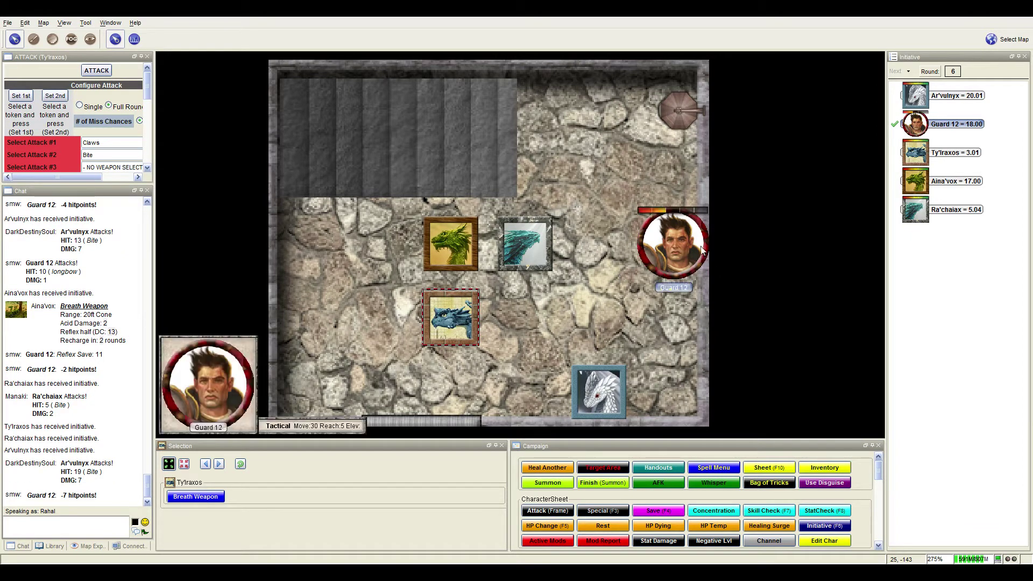
mouse_move(451, 321)
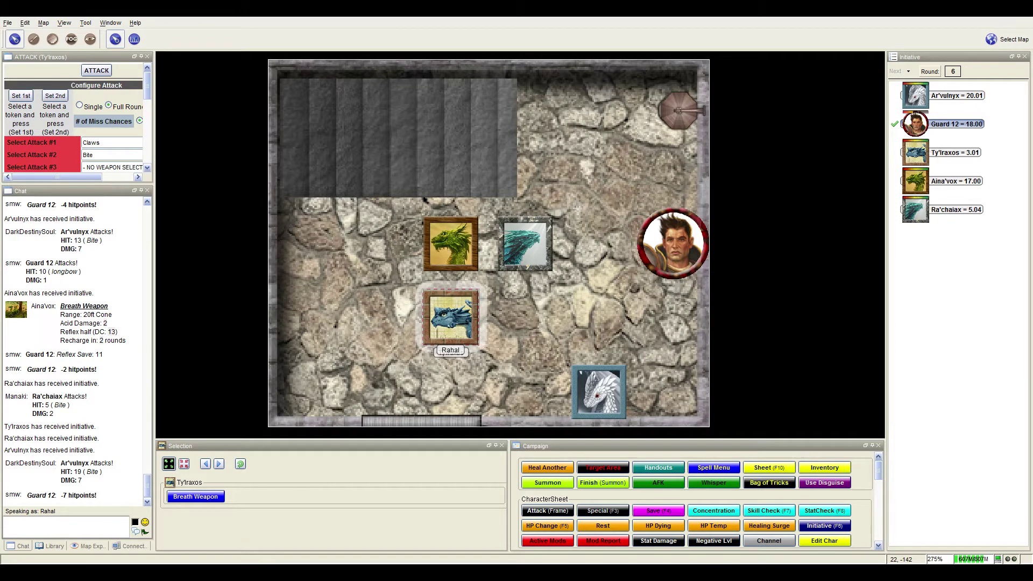
Fly Ty'lraxos up and across to the square above Guard 12 by the right wall
mouse_move(450, 319)
mouse_down()
mouse_move(450, 244)
mouse_move(524, 170)
mouse_up()
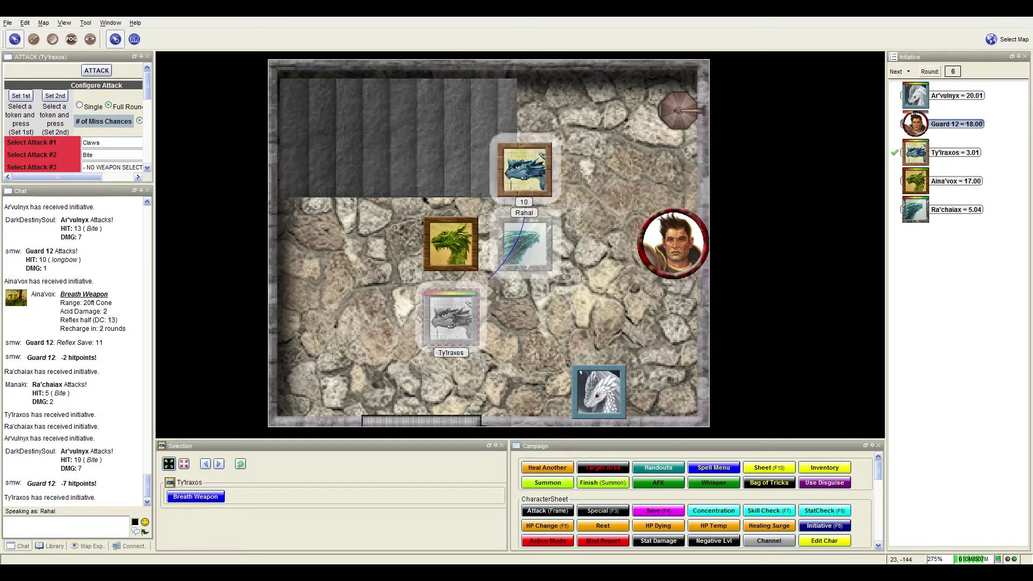
drag(525, 170, 672, 169)
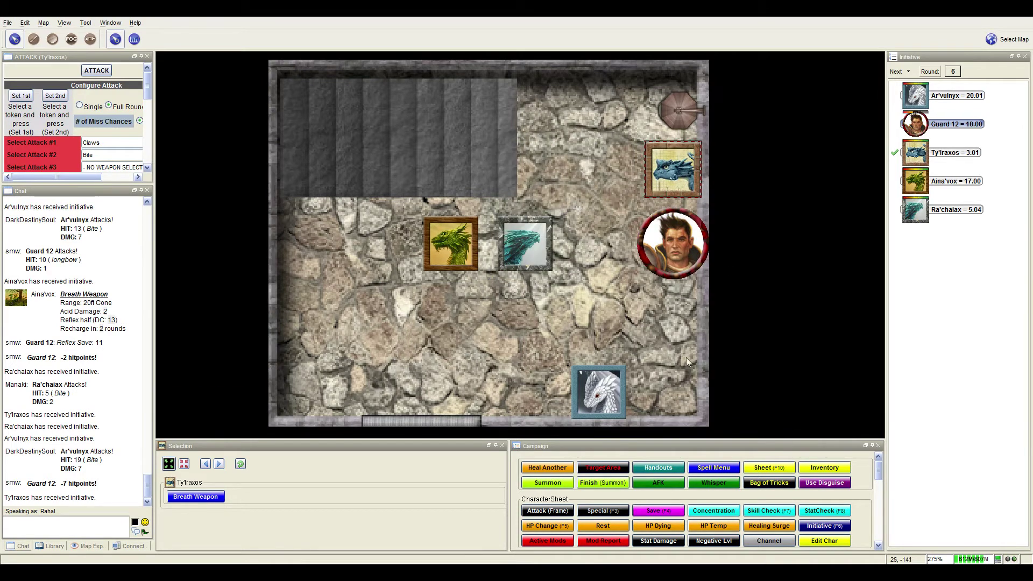
Set Attack #1 to NO WEAPON SELECTED and roll a Single attack against the guard
click(116, 146)
click(118, 154)
click(79, 106)
click(99, 71)
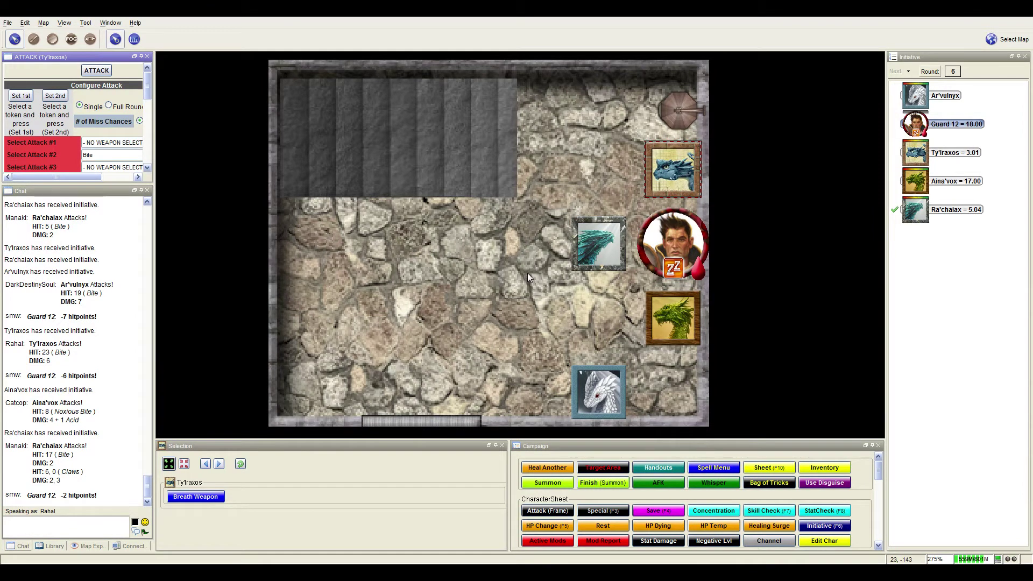
mouse_move(673, 242)
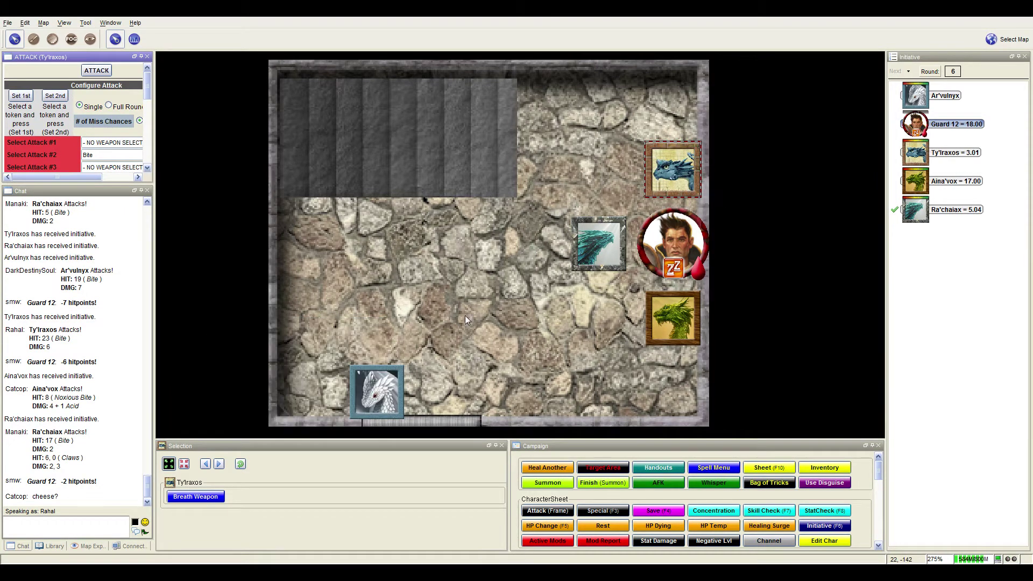
Pan the map so the room is in view
drag(465, 315, 491, 313)
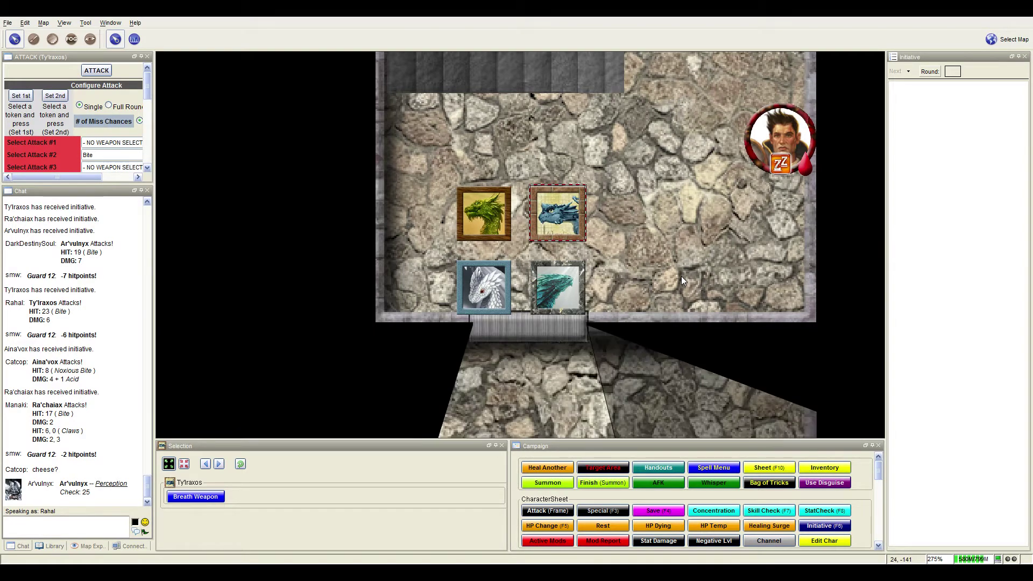
scroll(679, 275, down, 3)
Bring Ty'lraxos through the doorway into the room, zooming out to 74% to show it all
drag(678, 275, 685, 129)
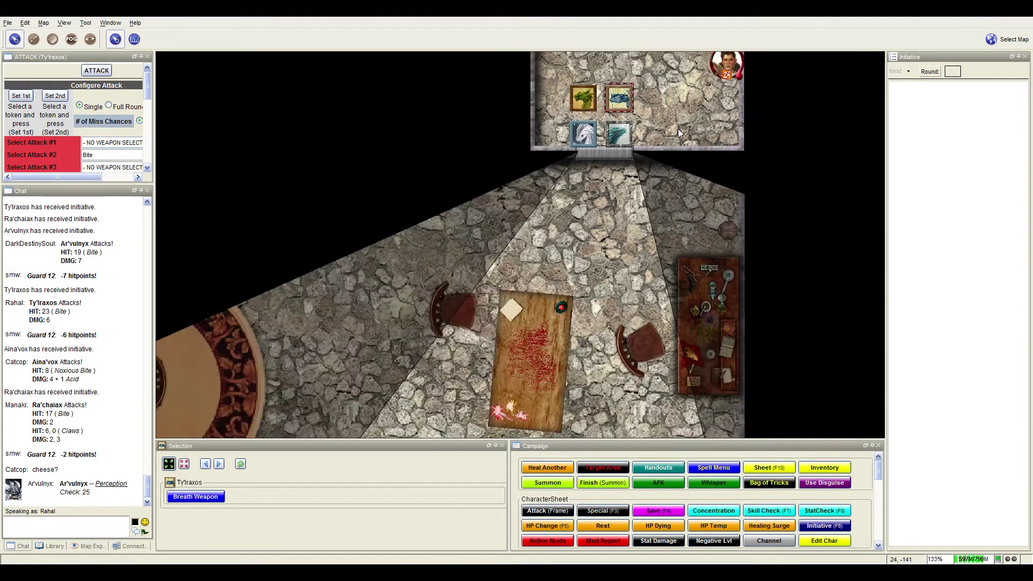
scroll(678, 128, down, 5)
scroll(756, 101, down, 3)
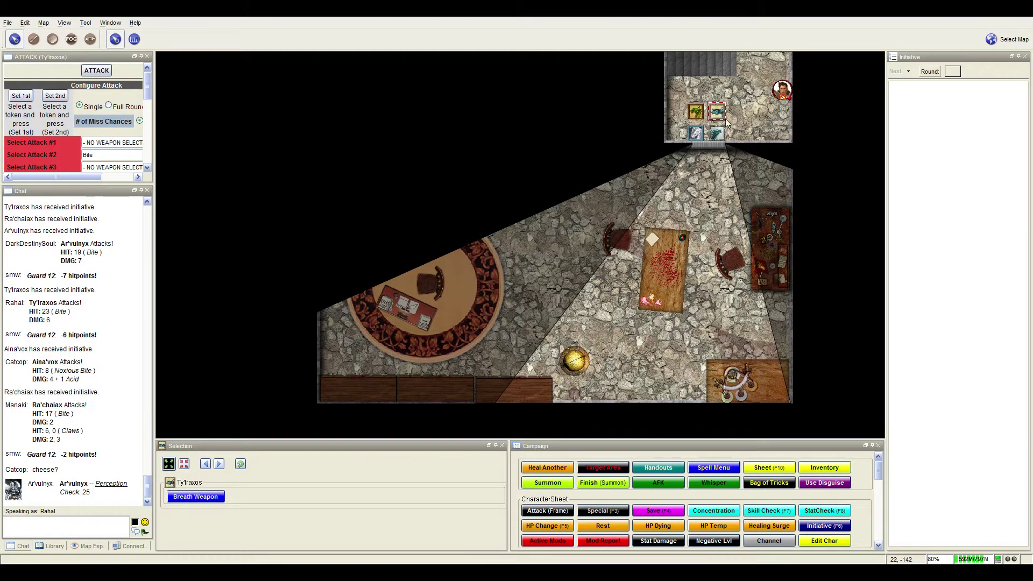
drag(717, 111, 717, 155)
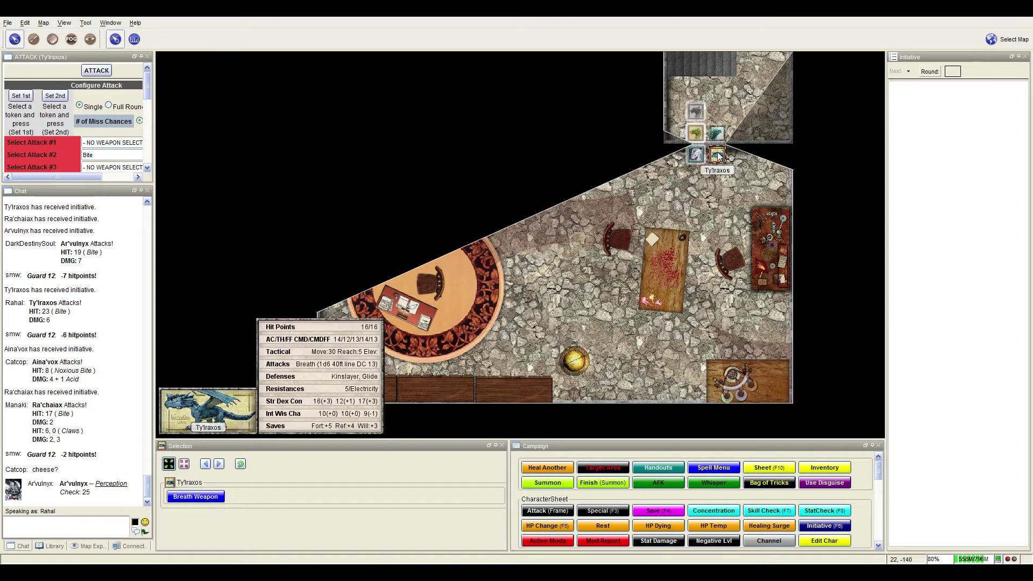
drag(717, 155, 717, 198)
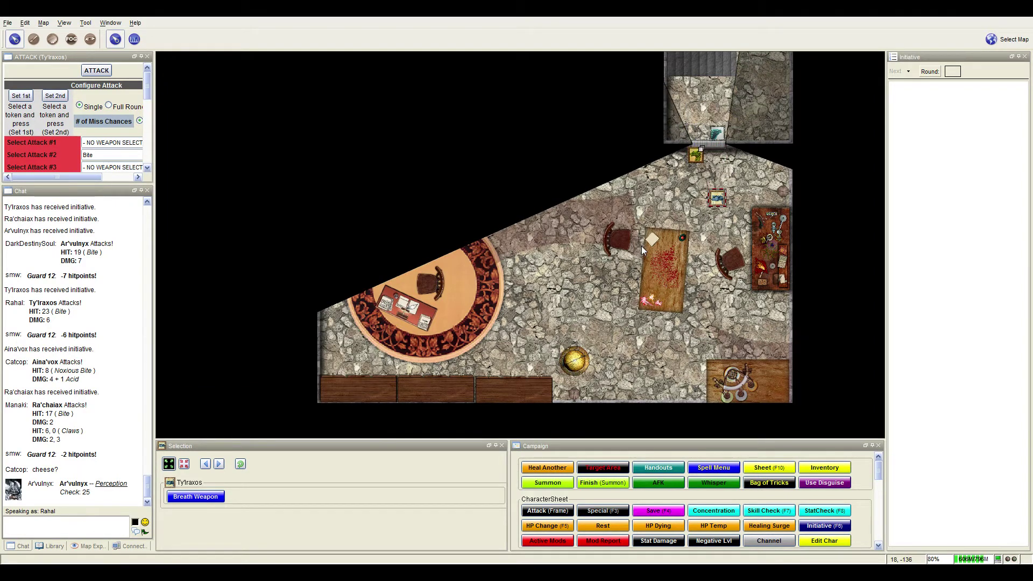
scroll(624, 282, up, 1)
scroll(628, 282, up, 1)
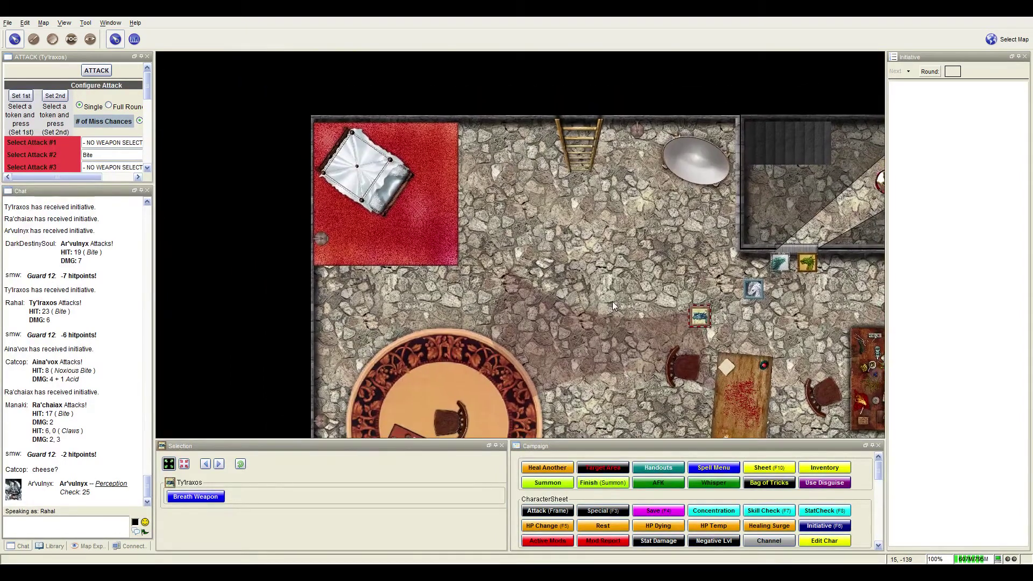
scroll(613, 302, down, 2)
drag(532, 237, 488, 225)
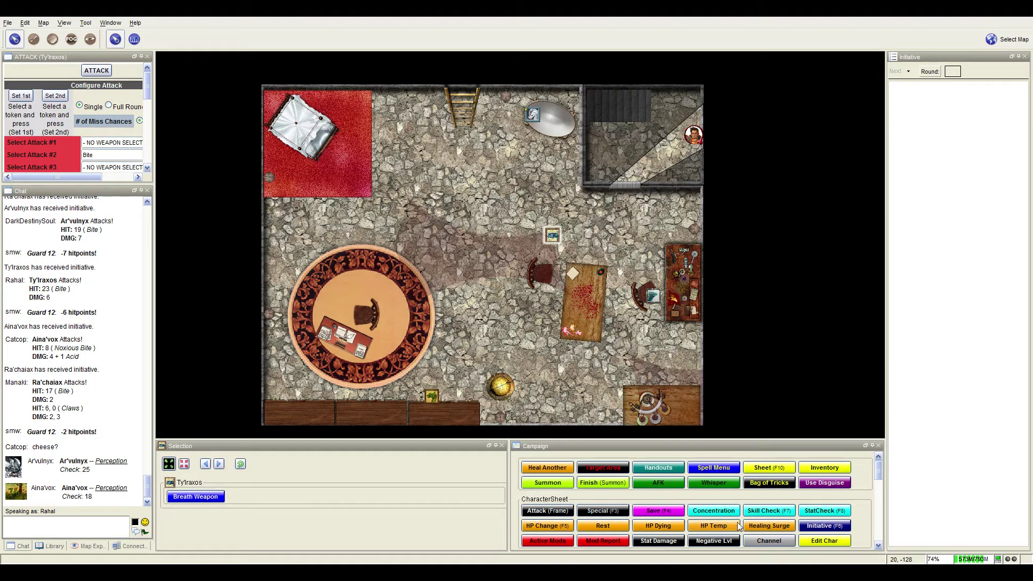
Start a Skill Check (F7) macro roll for Ty'lraxos's Perception
click(744, 514)
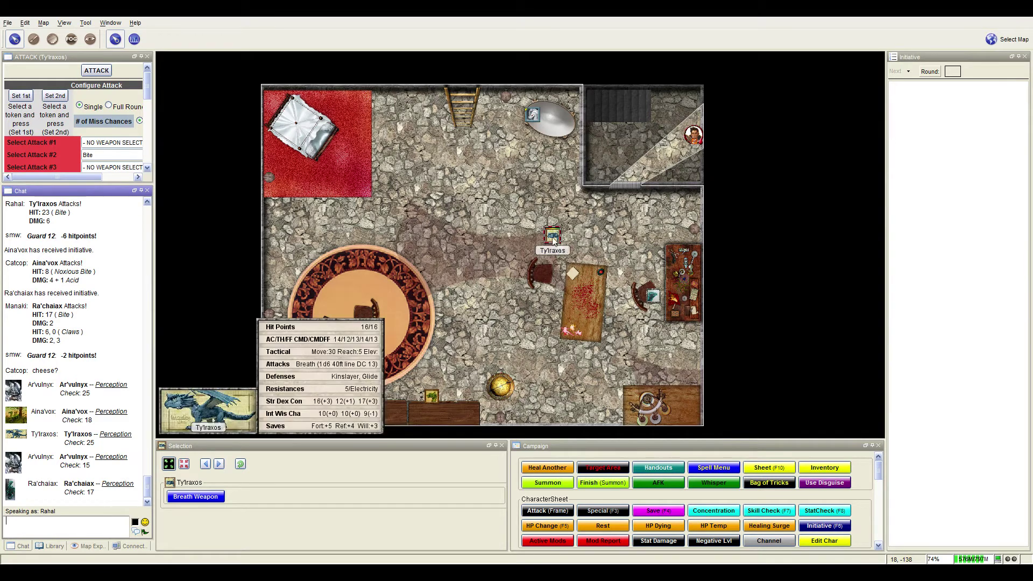
Move Ty'lraxos onto the bed on the red rug and select the token
mouse_move(552, 235)
drag(551, 238, 311, 155)
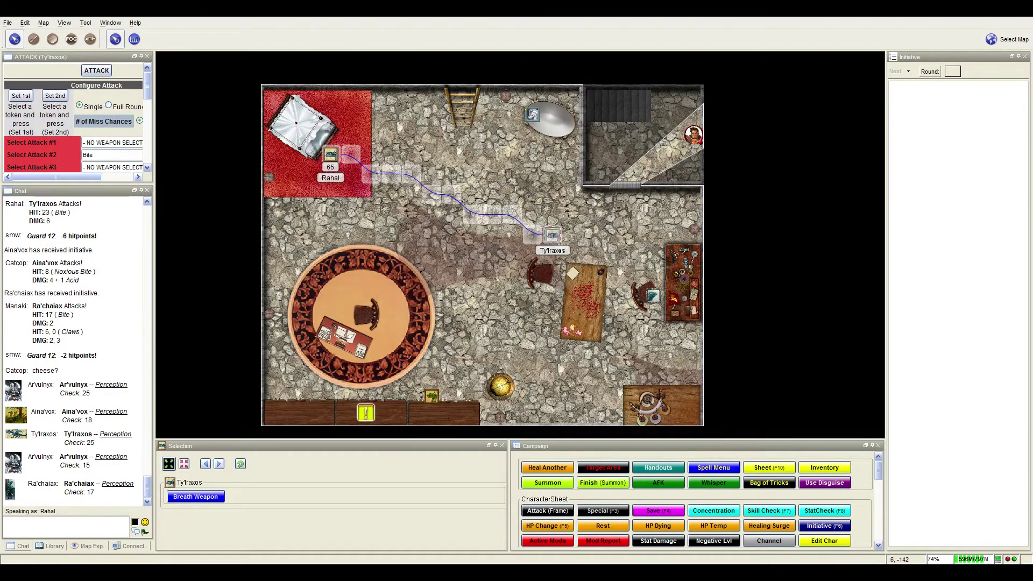
click(411, 199)
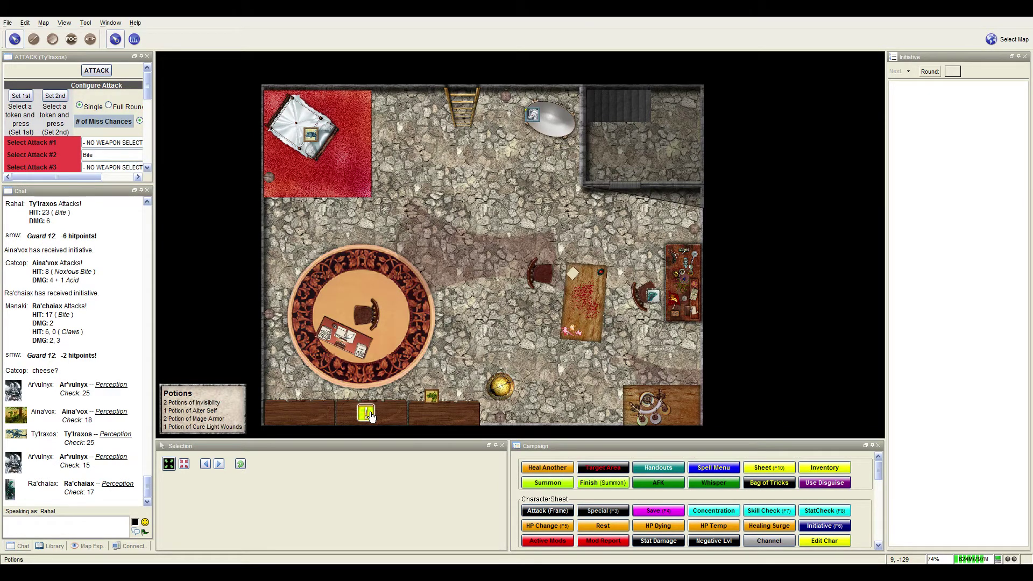
click(311, 137)
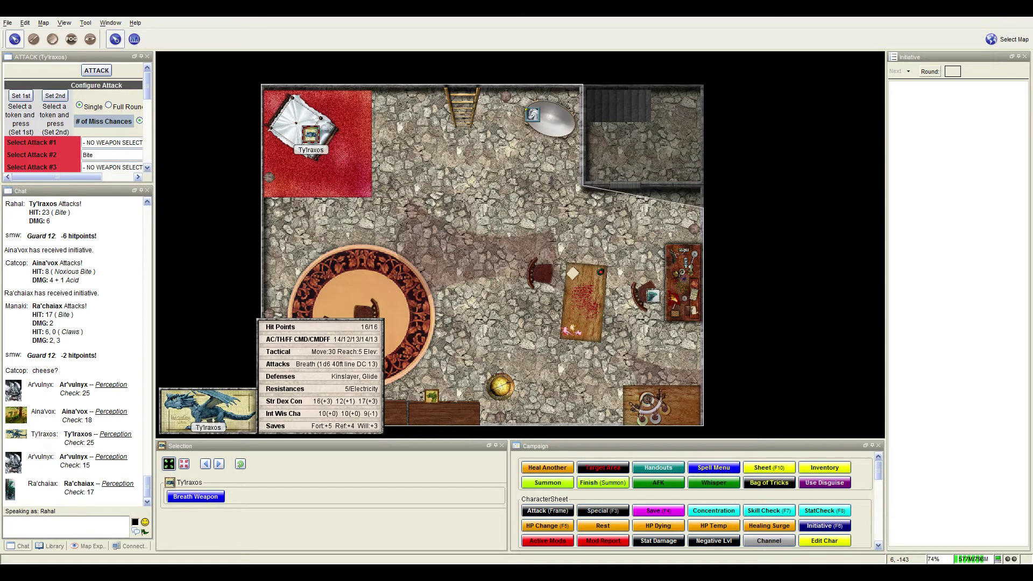
Put one token on the round-rug desk and the mirror token by the globe, then run StatCheck
drag(431, 396, 370, 314)
mouse_move(533, 114)
mouse_down()
mouse_move(472, 335)
mouse_move(493, 375)
mouse_up()
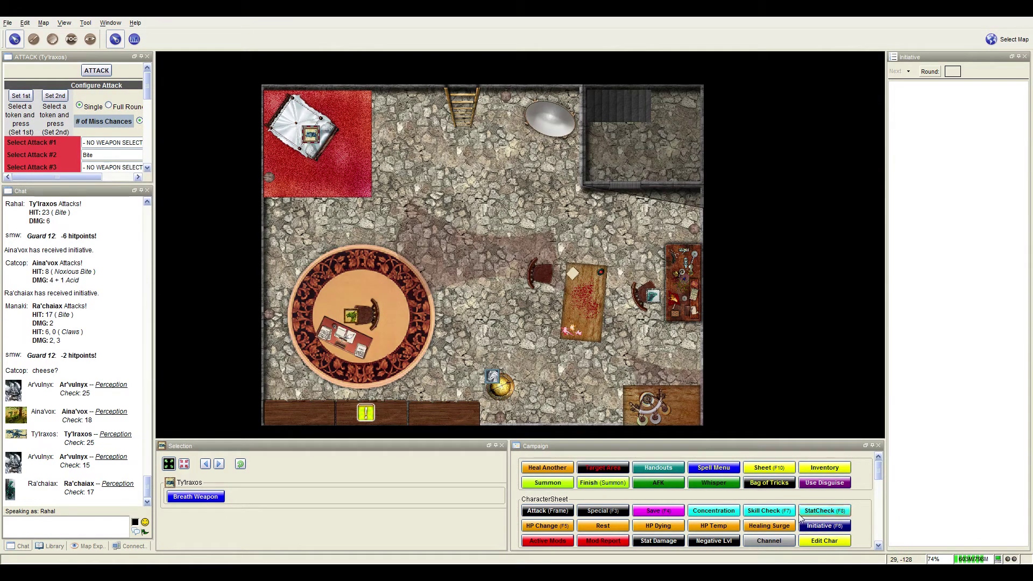
click(774, 511)
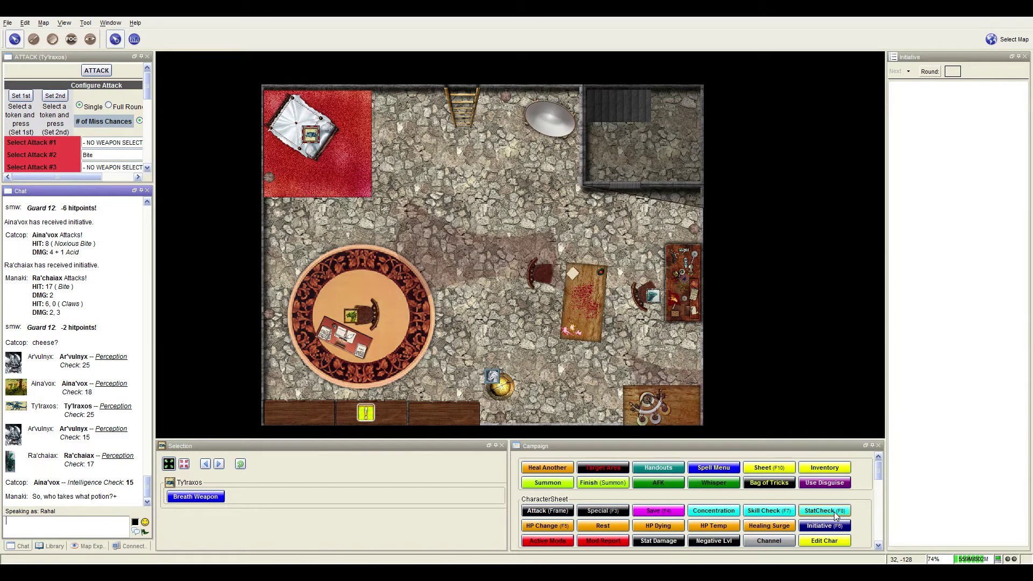
Impersonate Ty'lraxos and post its emote about the bed to chat
right_click(321, 139)
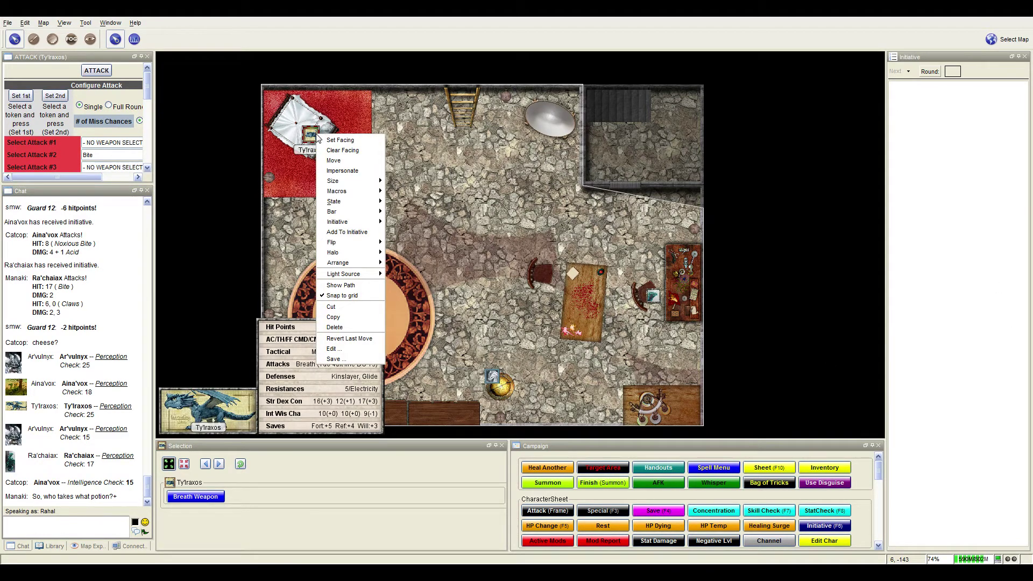
click(341, 170)
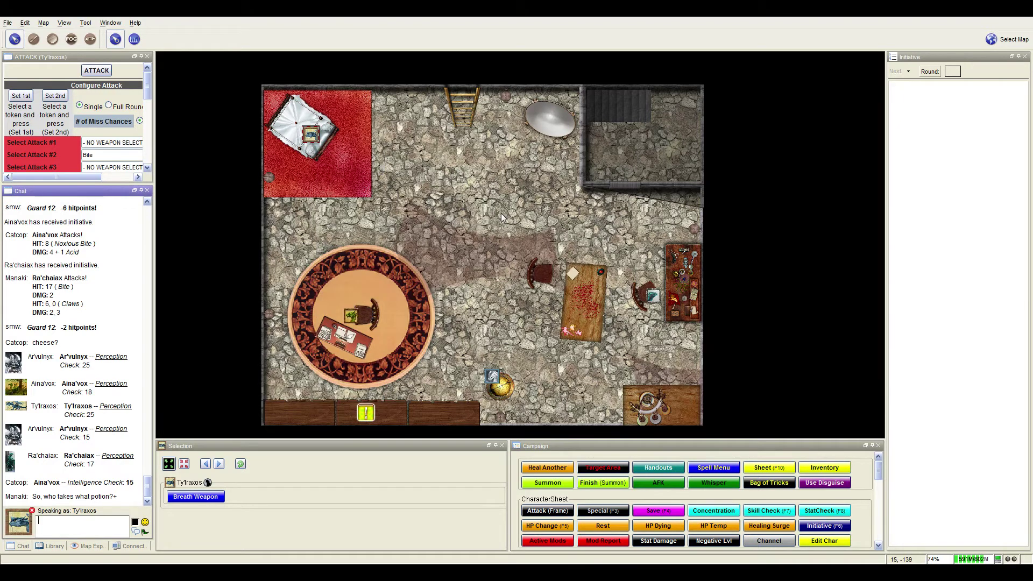
text(*poops in the bed*)
key(Return)
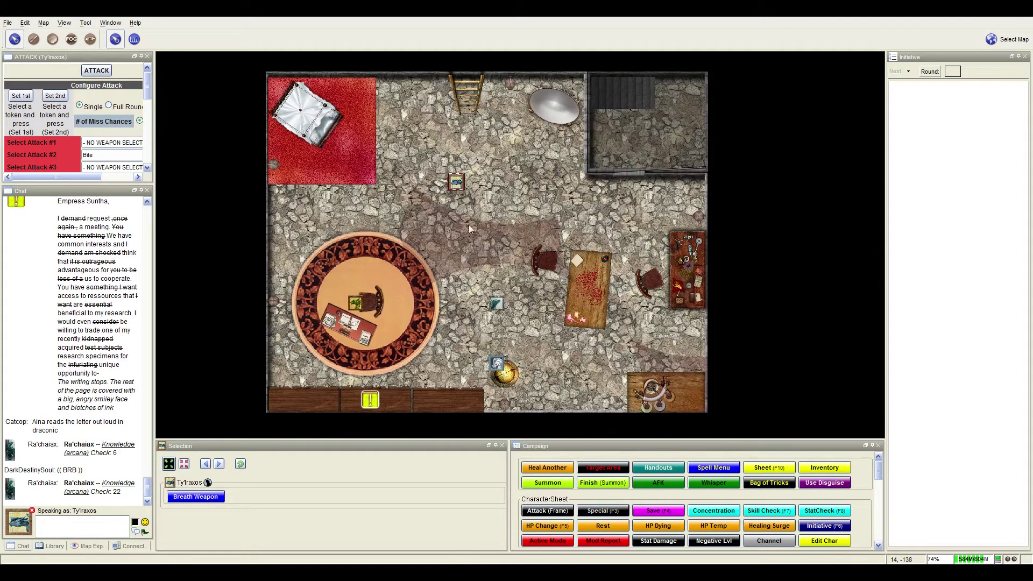
mouse_move(455, 186)
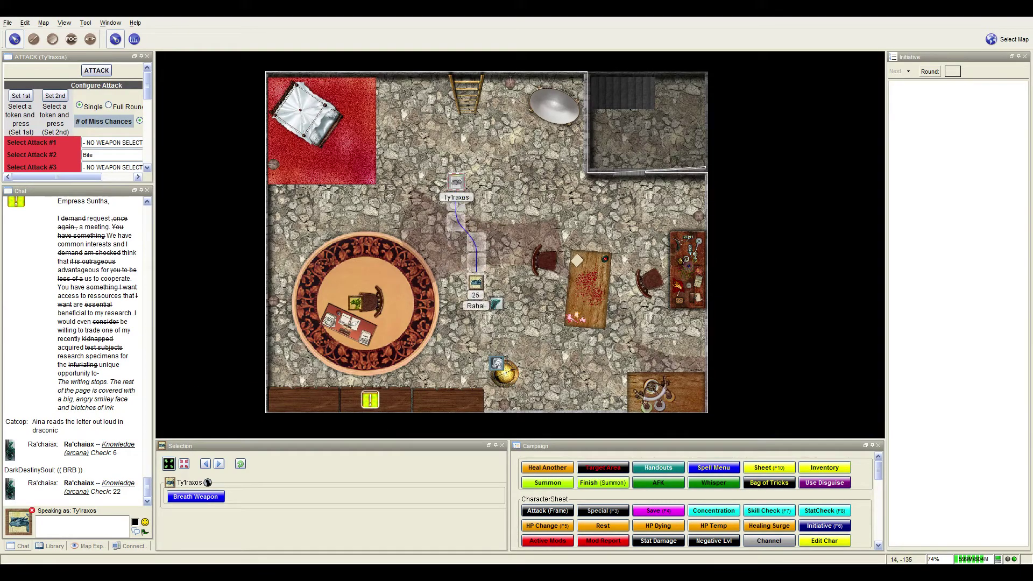
Drop the Ty'lraxos token into the cobbled room, then look around the room and rug
drag(456, 185, 456, 305)
scroll(453, 353, up, 5)
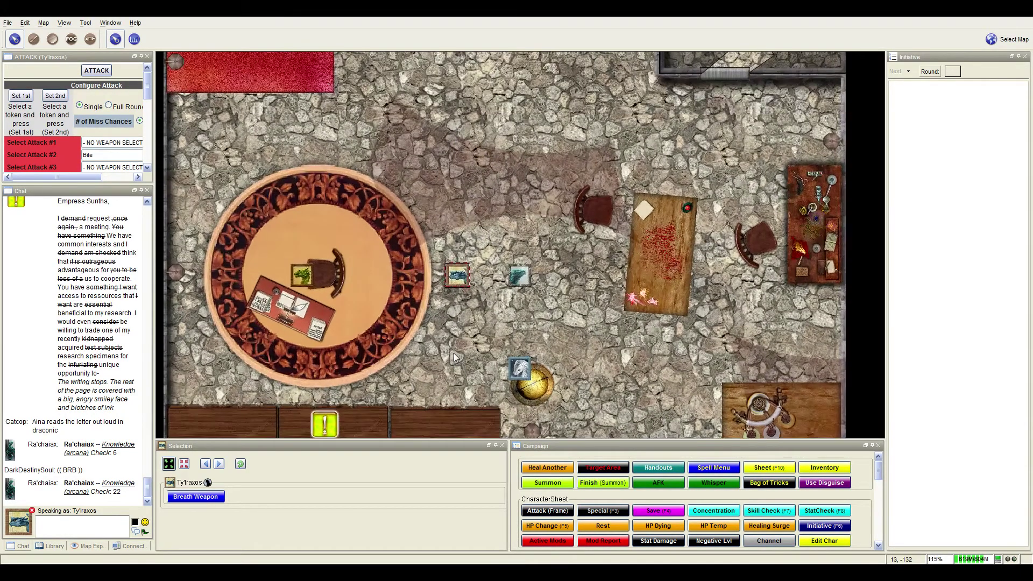
scroll(453, 353, down, 1)
scroll(456, 345, down, 1)
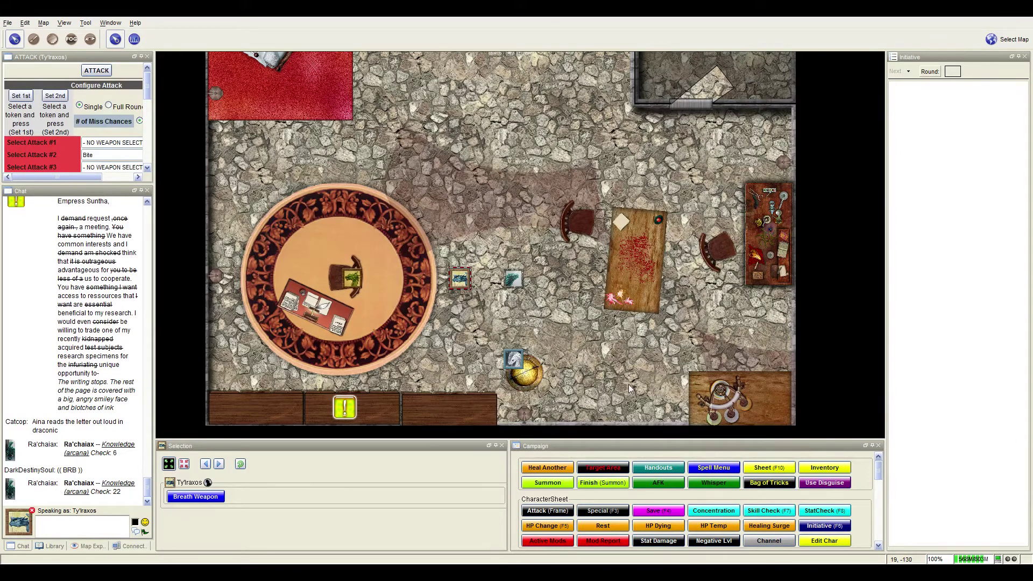
drag(646, 357, 705, 334)
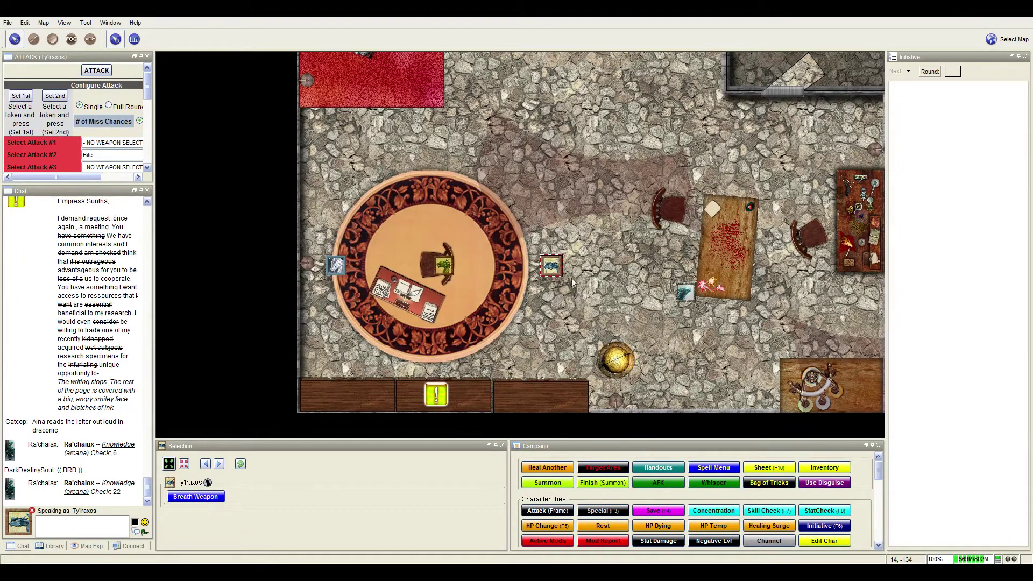
click(815, 513)
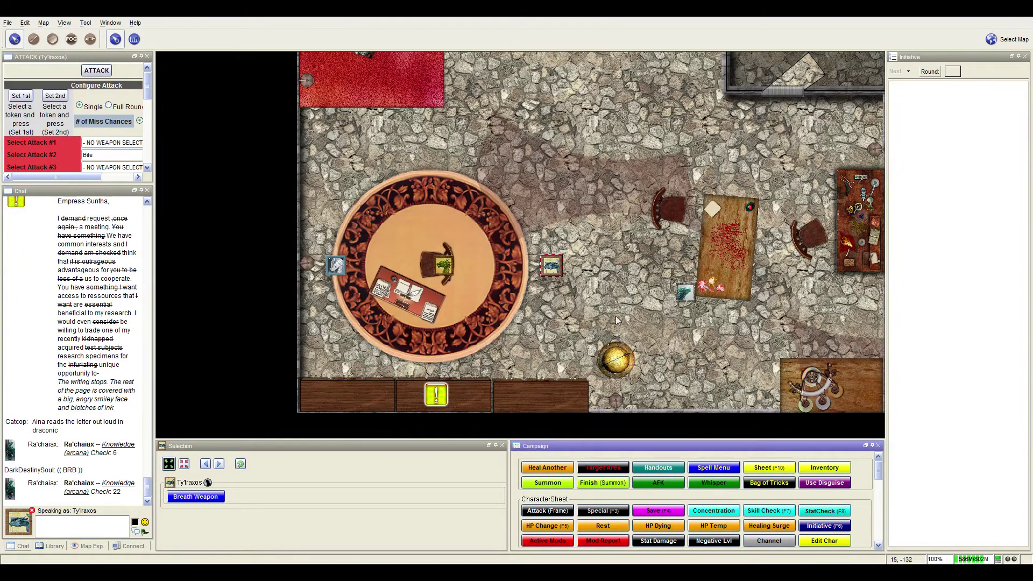
drag(622, 319, 549, 337)
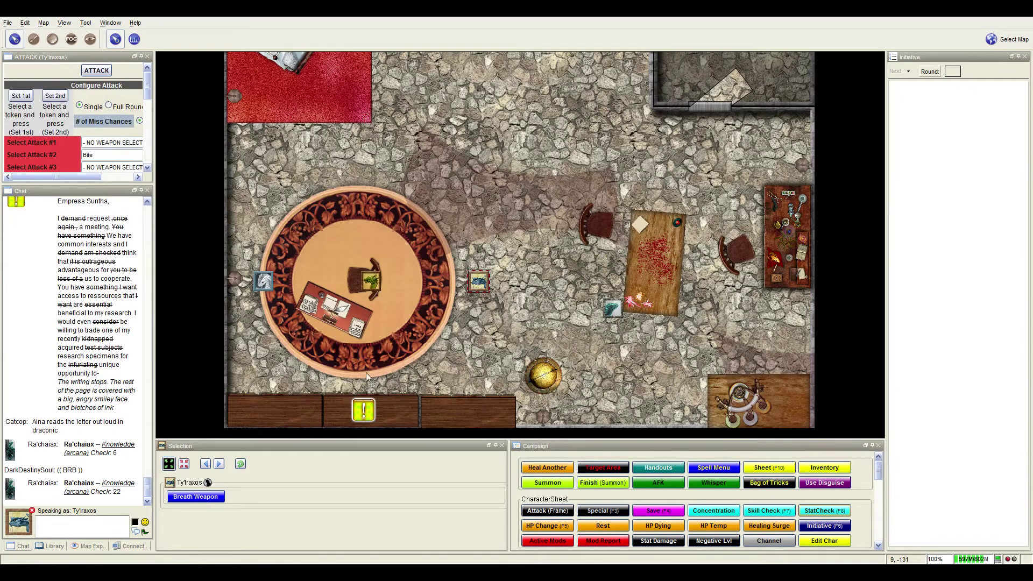
scroll(574, 247, down, 1)
drag(543, 298, 525, 312)
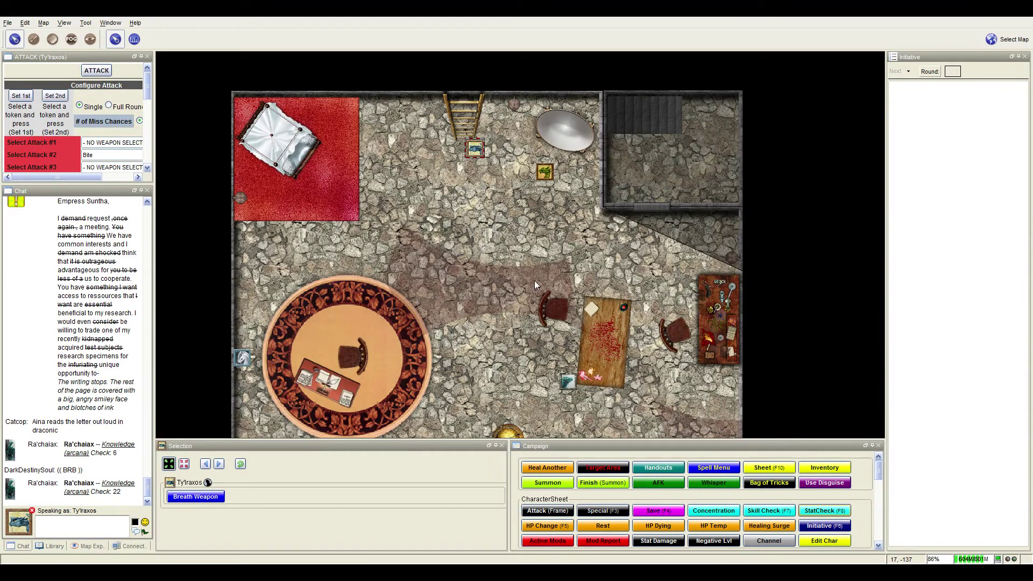
drag(529, 254, 534, 323)
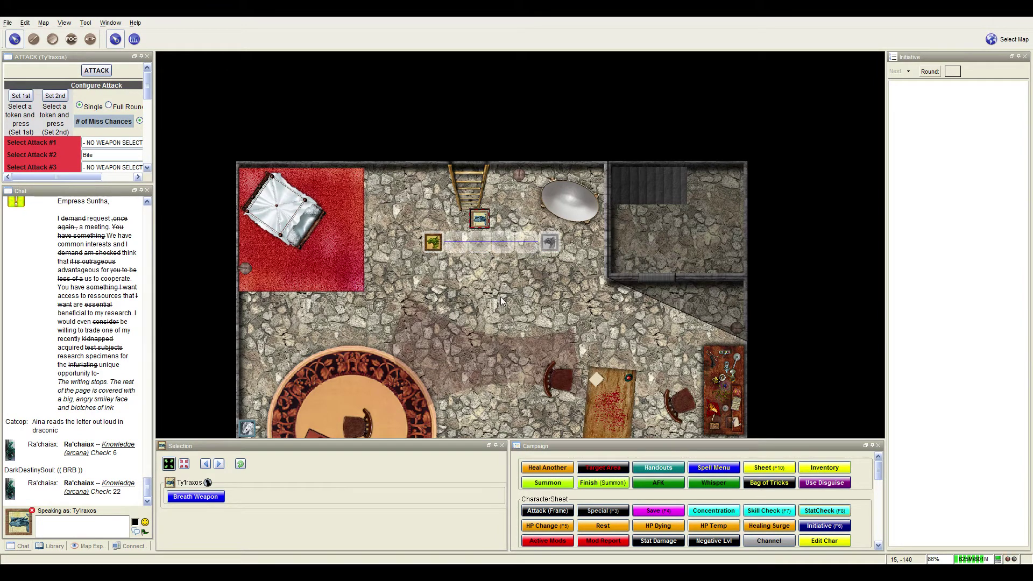
scroll(524, 289, up, 1)
scroll(519, 273, up, 1)
scroll(543, 296, up, 1)
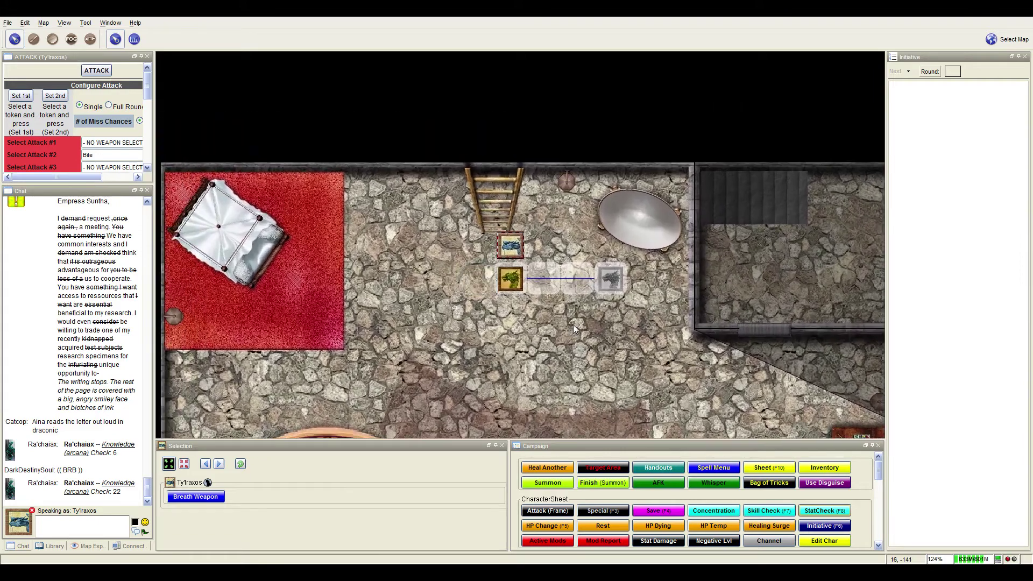
scroll(574, 322, up, 1)
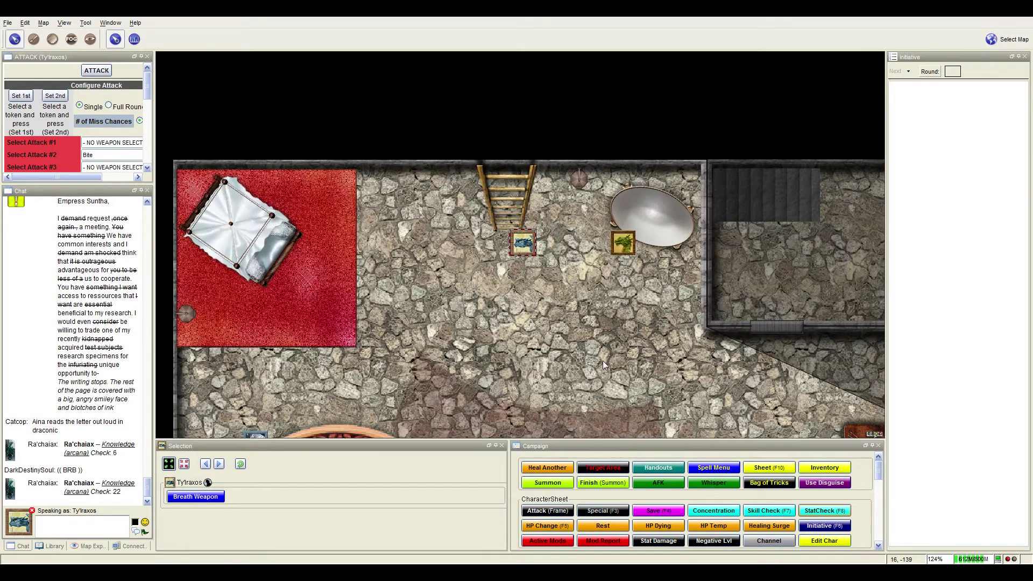
scroll(614, 273, down, 3)
drag(613, 273, 596, 202)
scroll(587, 339, down, 1)
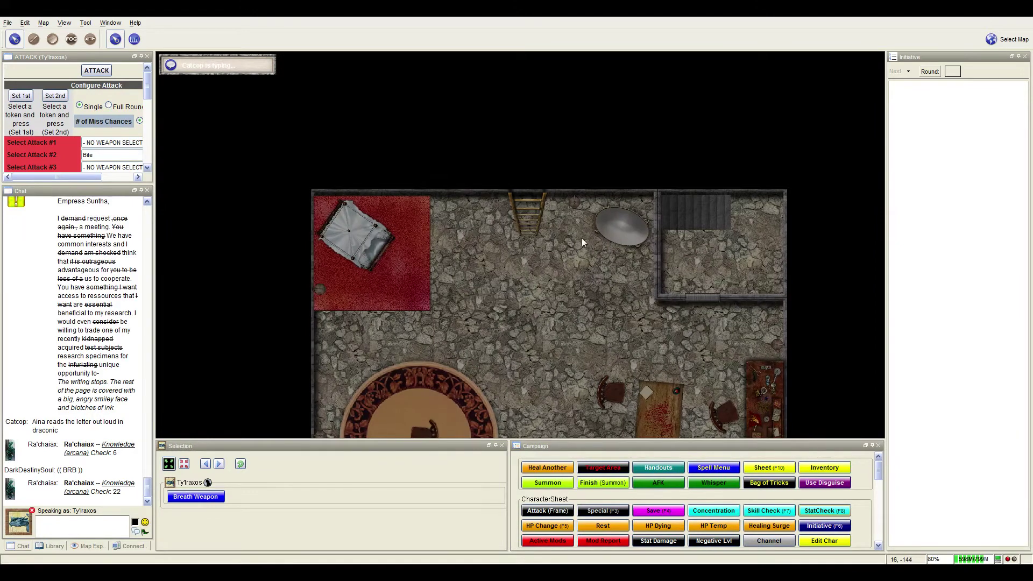
scroll(579, 314, down, 1)
scroll(601, 371, down, 4)
scroll(593, 372, down, 2)
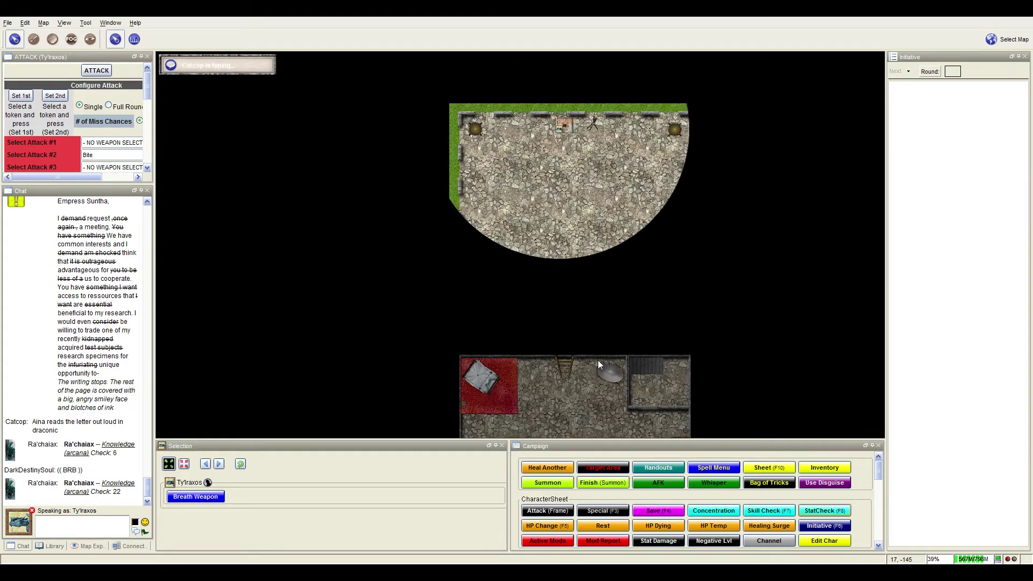
scroll(552, 268, up, 5)
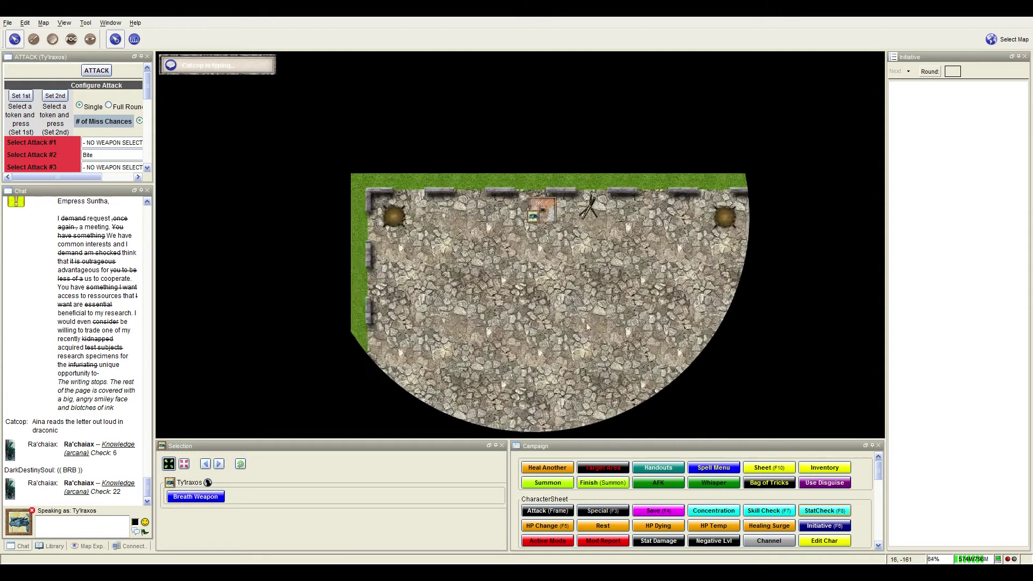
scroll(590, 327, up, 5)
scroll(583, 304, down, 2)
scroll(508, 182, down, 2)
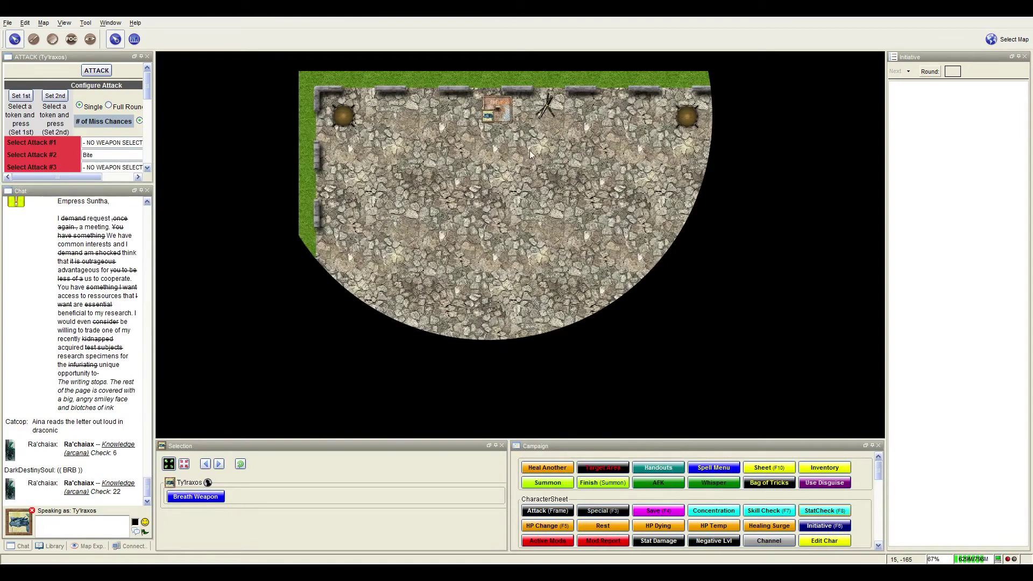
scroll(564, 166, up, 2)
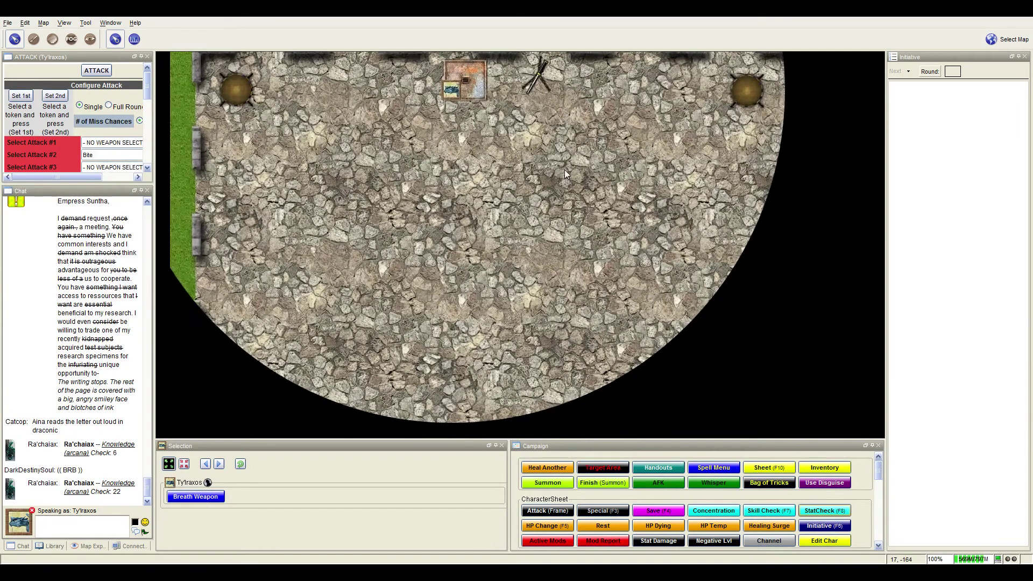
Zoom to 100% and frame the courtyard's top wall with its trapdoor tile
drag(558, 167, 556, 237)
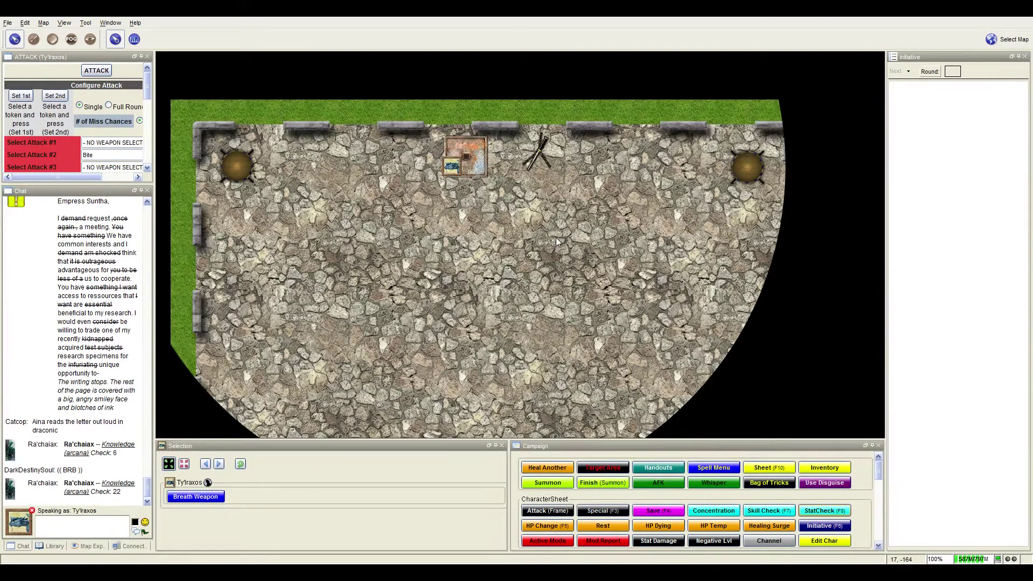
drag(556, 237, 547, 248)
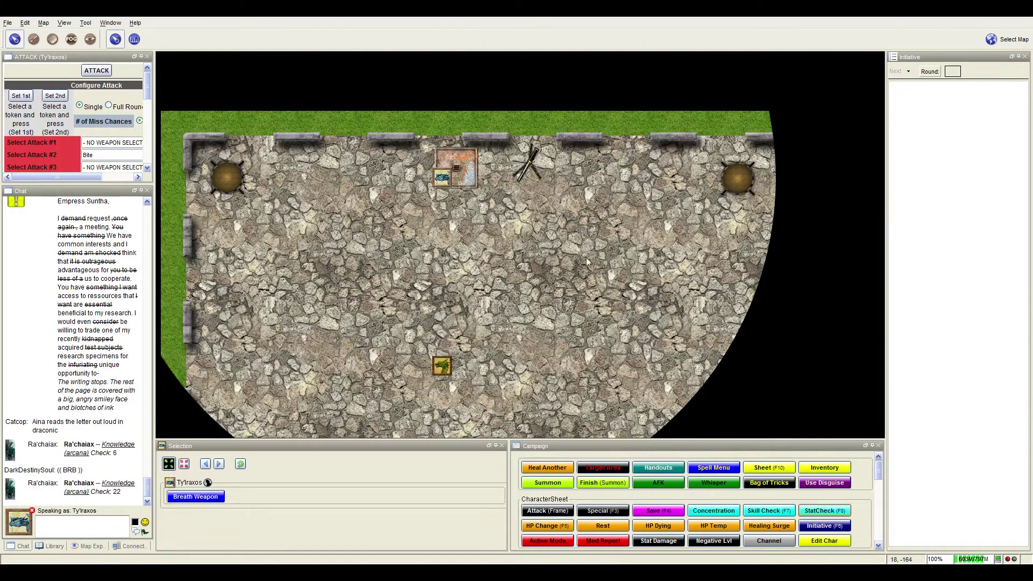
Zoom to 143% on the trapdoor tokens, then back to 93% for the full courtyard
drag(587, 257, 554, 314)
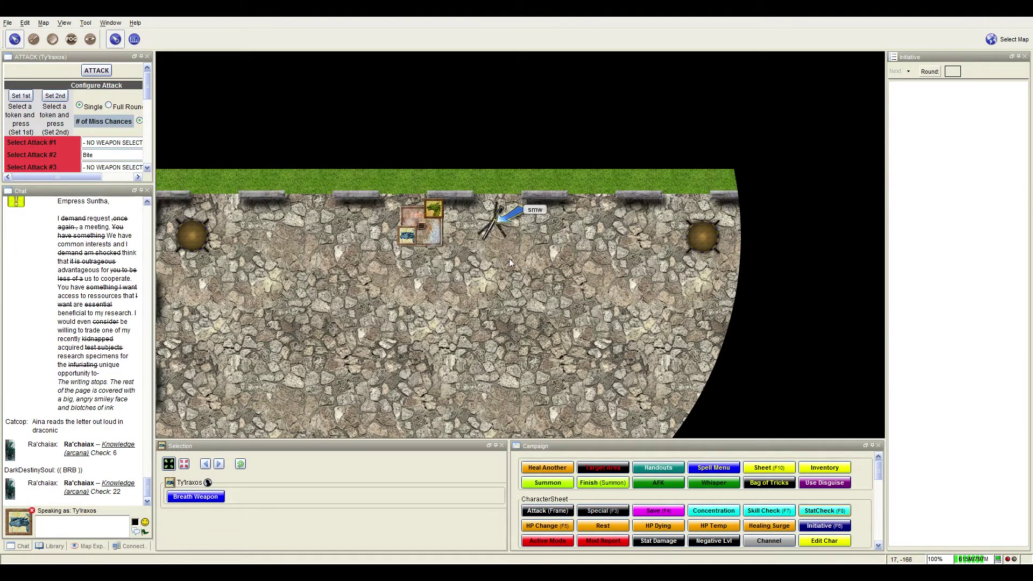
scroll(488, 238, up, 1)
scroll(493, 250, up, 1)
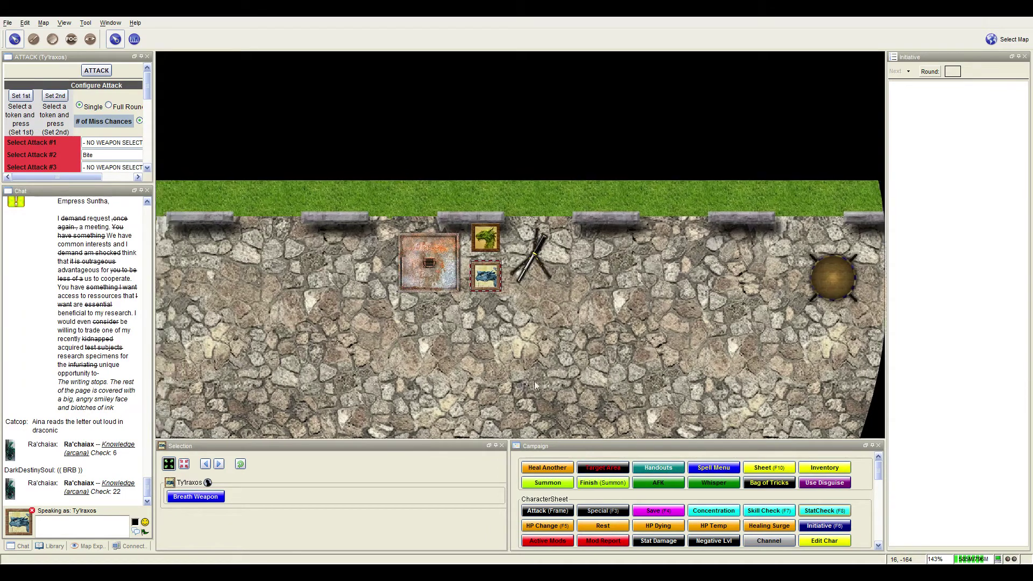
drag(496, 374, 567, 389)
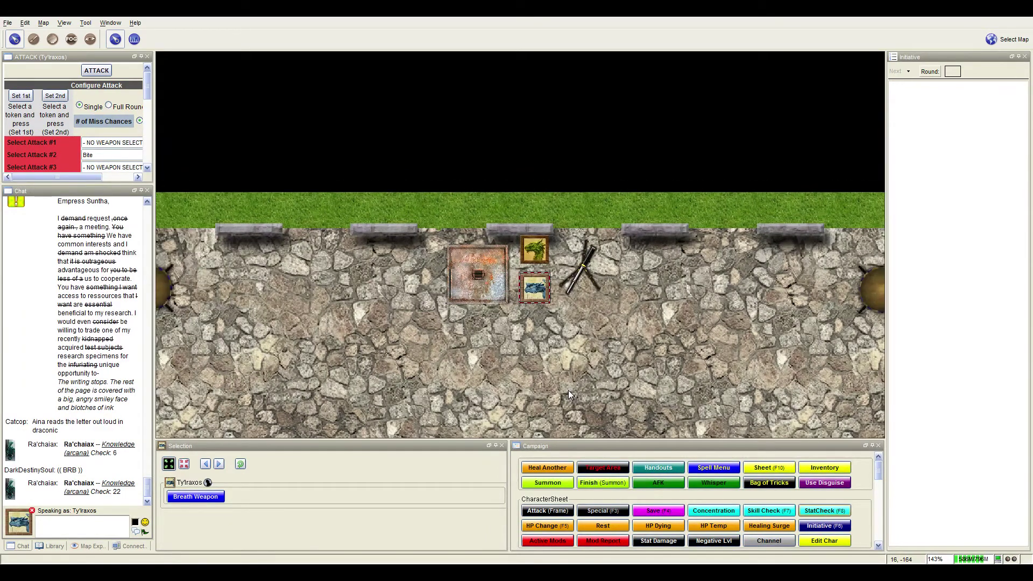
scroll(568, 390, down, 2)
drag(583, 360, 581, 333)
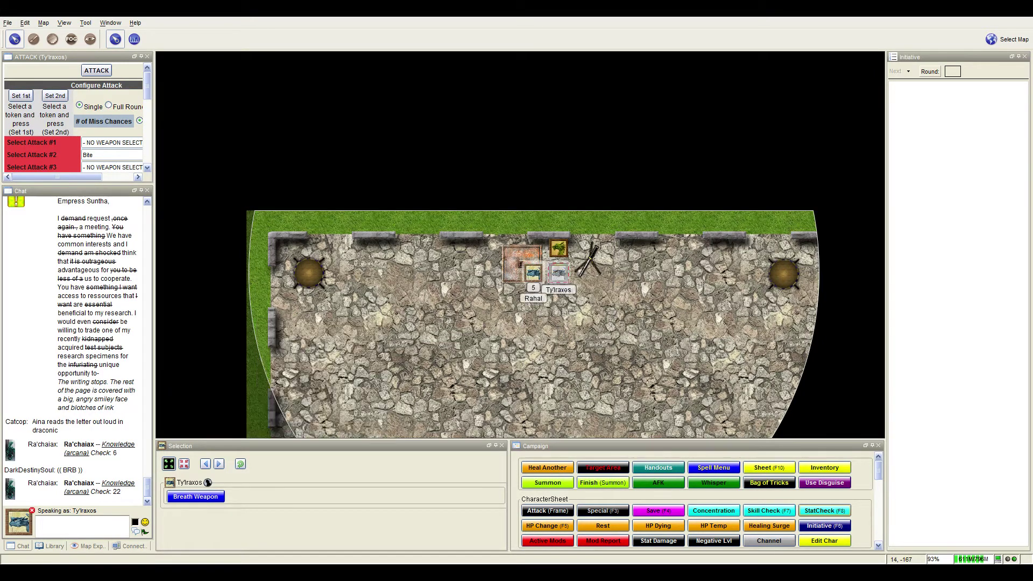
Keep the top wall centred while the party tokens arrive at the trapdoor
drag(661, 379, 639, 266)
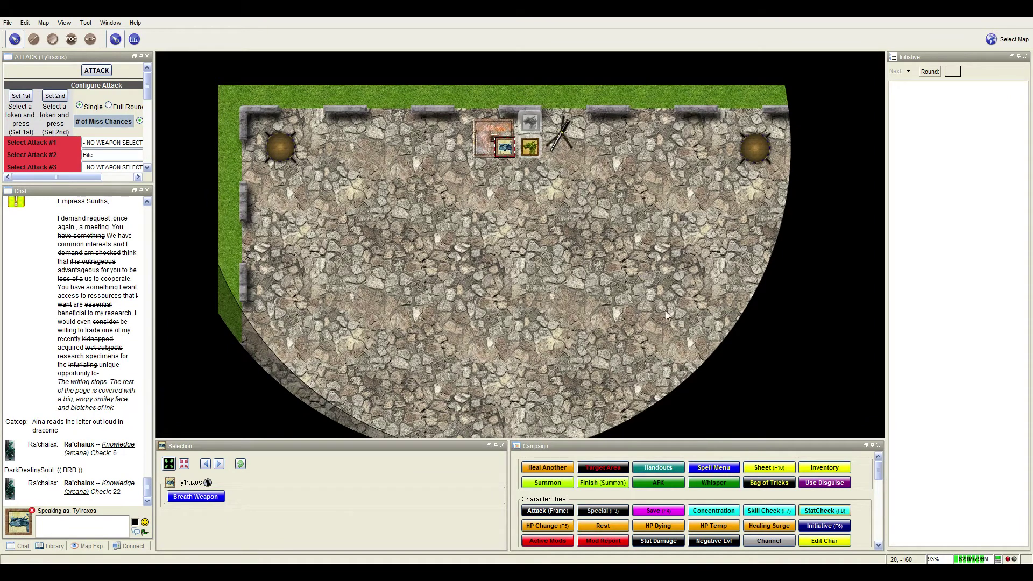
drag(667, 317, 691, 332)
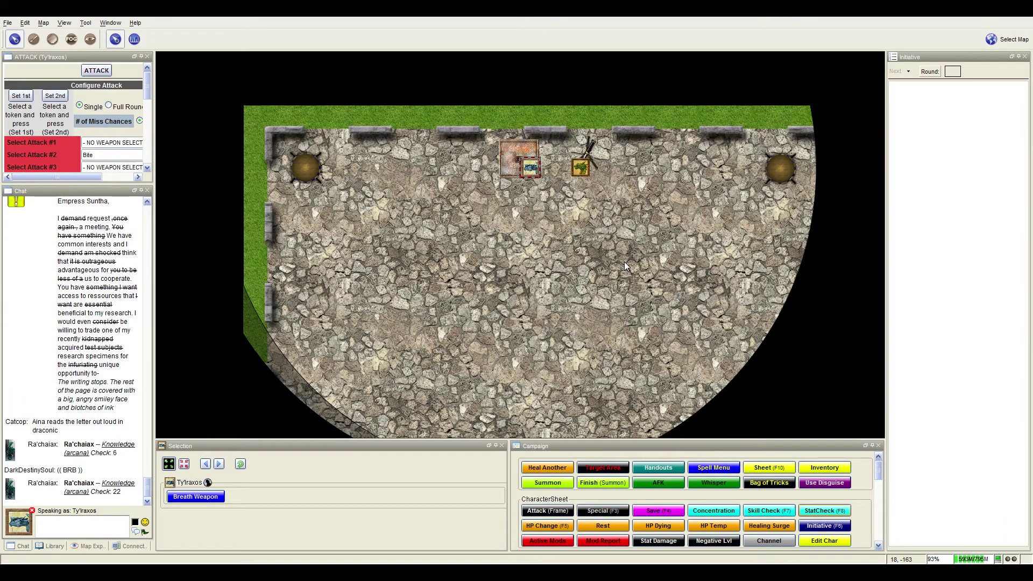
drag(610, 266, 569, 310)
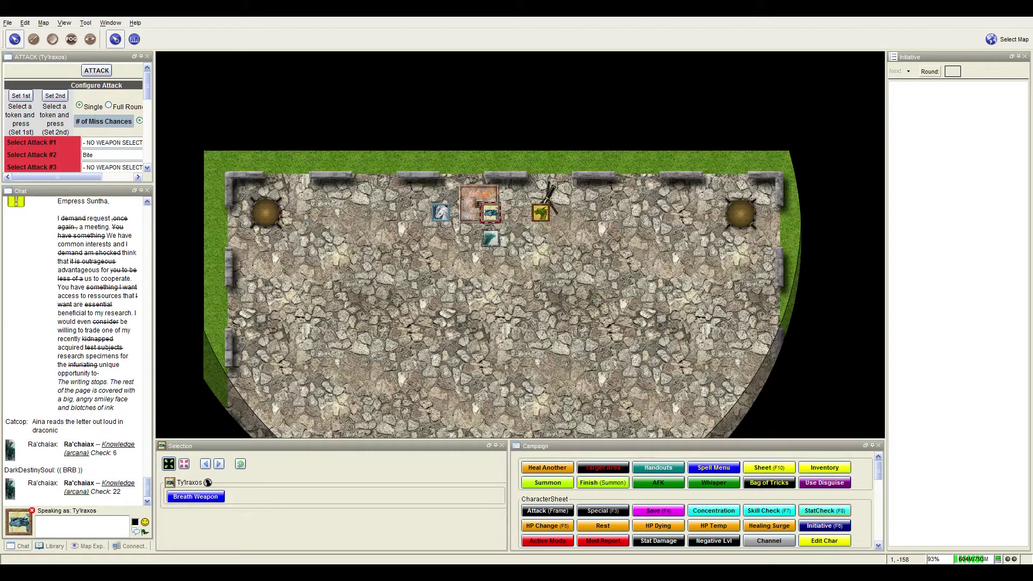
Deselect, then slide Ty'lraxos along the top wall to the square left of the trapdoor
click(871, 326)
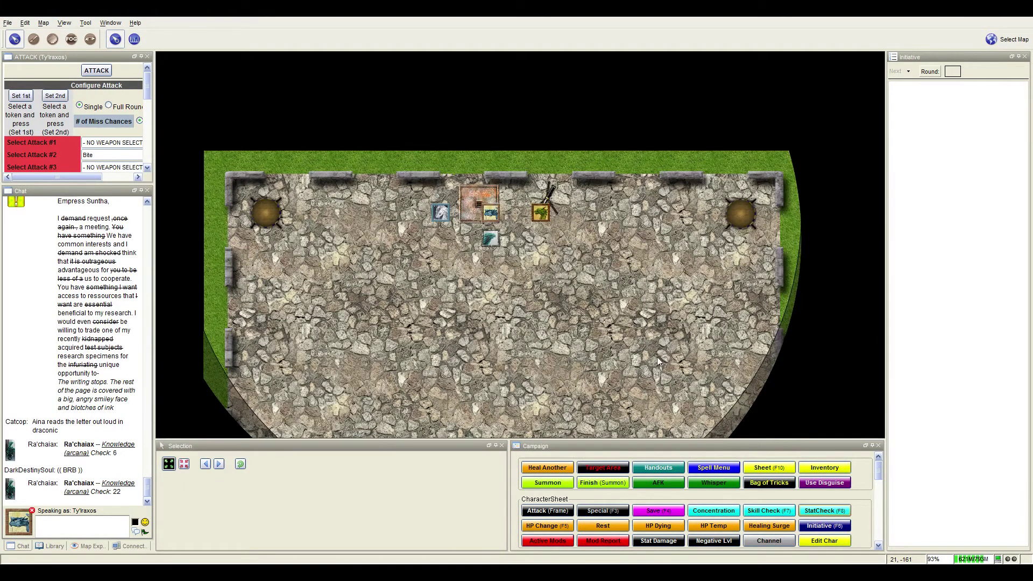
drag(569, 309, 584, 342)
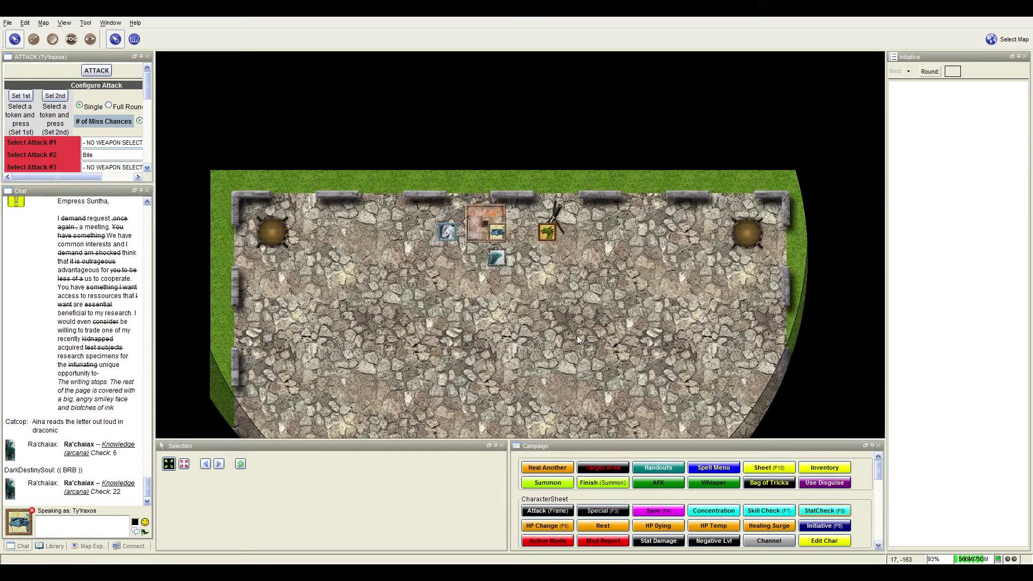
drag(503, 244, 455, 274)
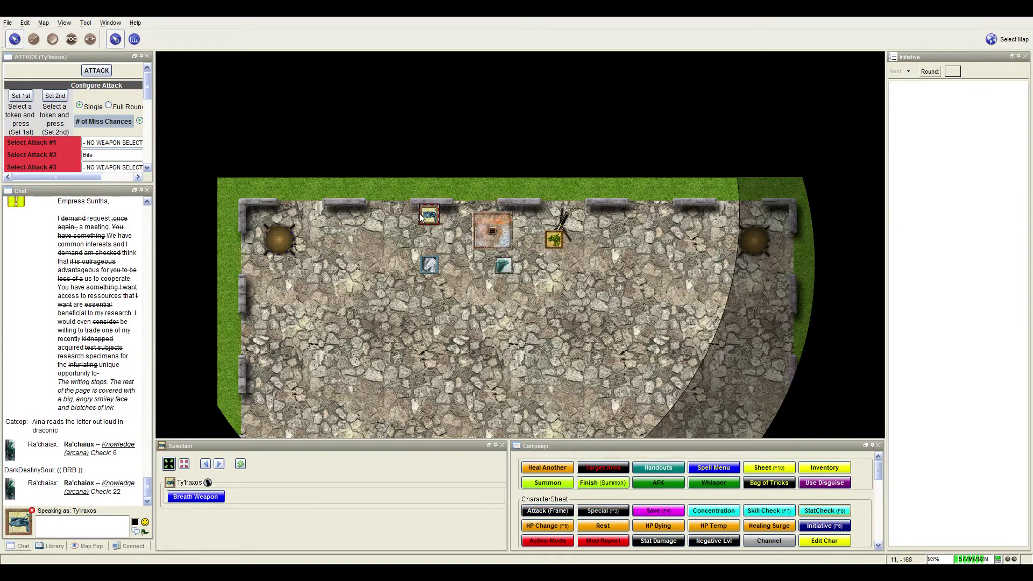
Shift Ty'lraxos beside the trapdoor tile, then down one square
drag(421, 217, 495, 239)
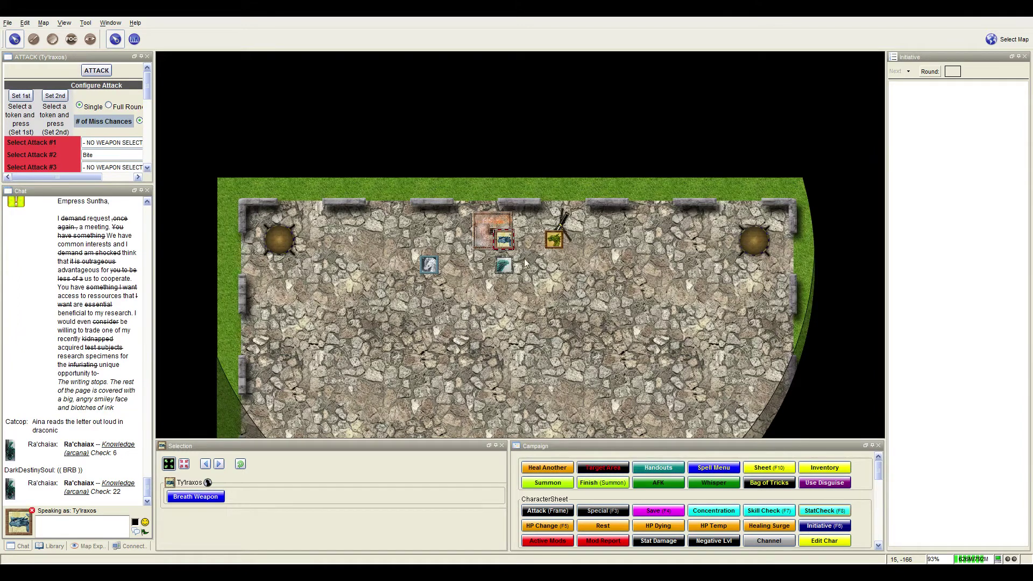
mouse_move(502, 240)
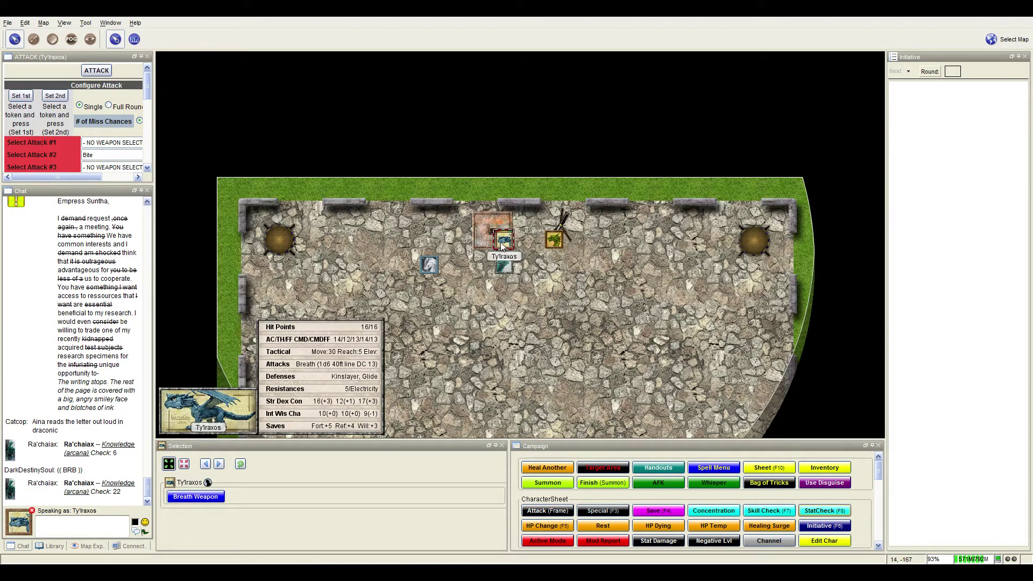
drag(517, 357, 521, 293)
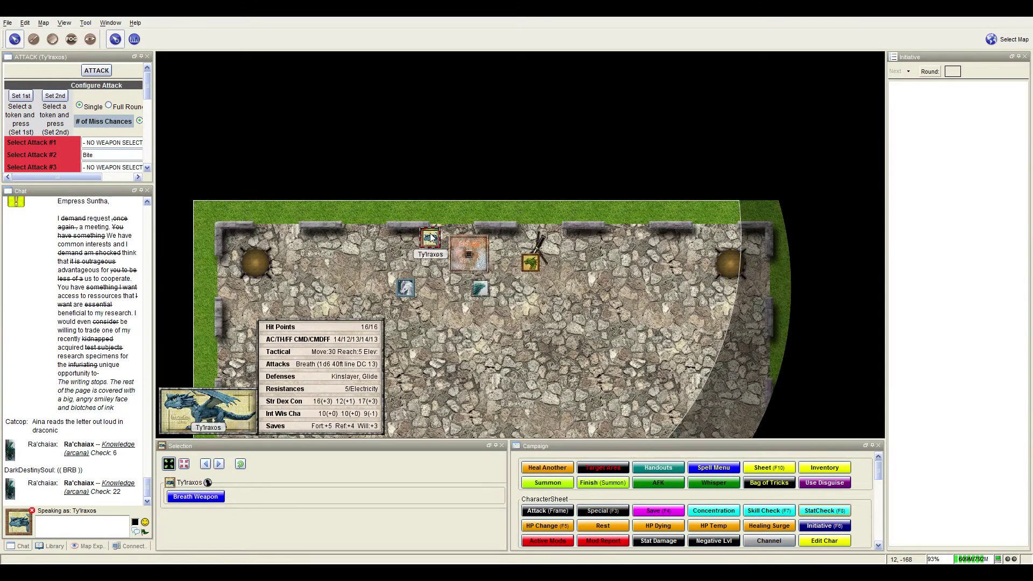
scroll(565, 320, up, 1)
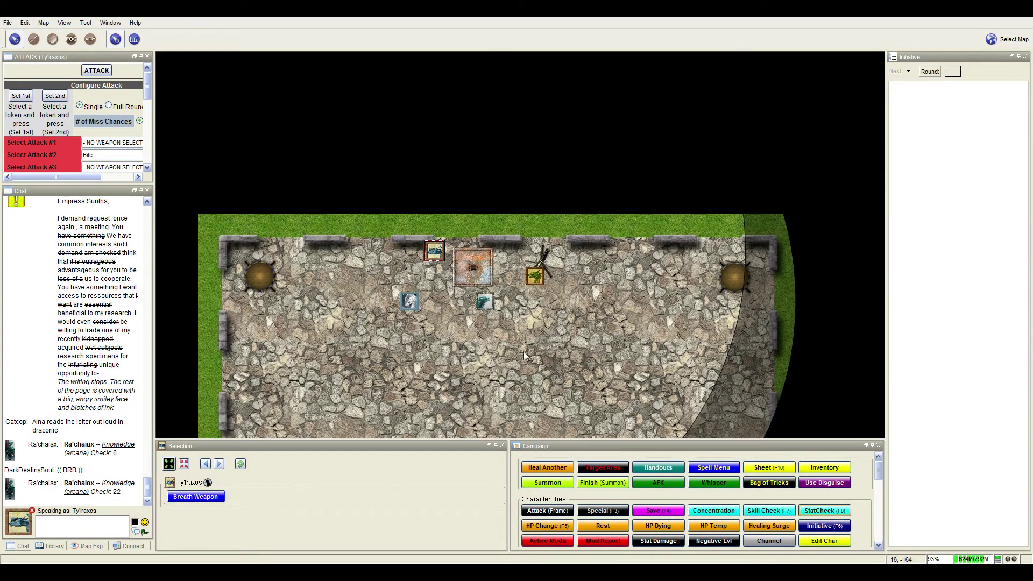
scroll(519, 352, up, 2)
scroll(424, 344, down, 2)
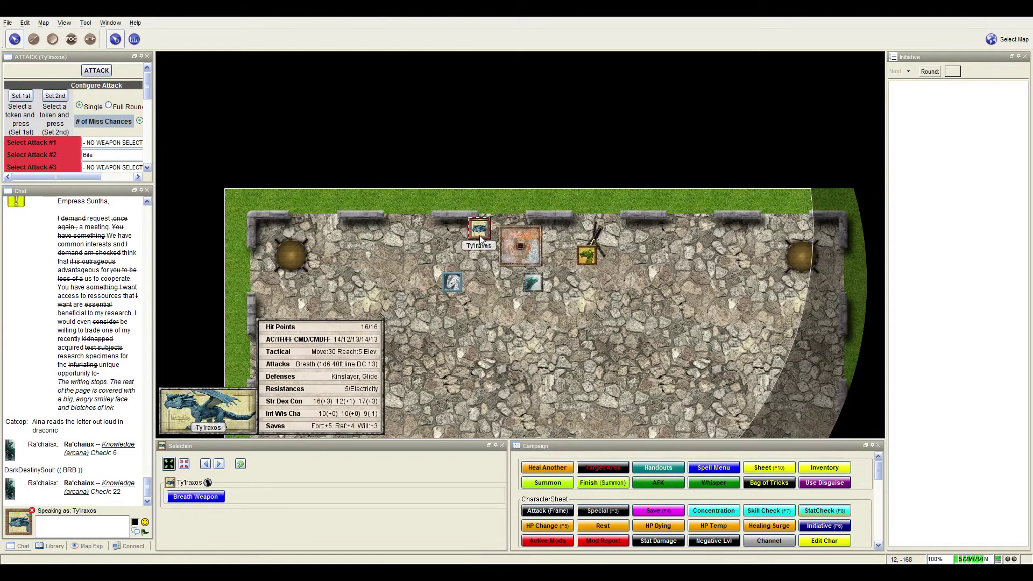
mouse_move(481, 238)
mouse_down()
mouse_move(478, 258)
mouse_move(453, 231)
mouse_up()
scroll(564, 349, up, 1)
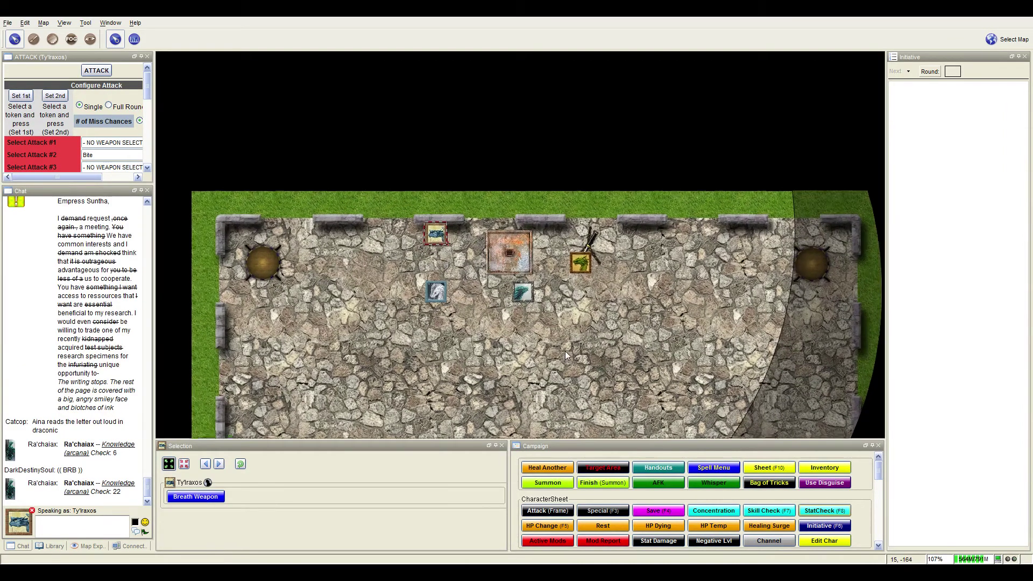
scroll(521, 316, up, 1)
scroll(579, 292, up, 1)
Carry Ty'lraxos down into the courtyard and drop it at Rahal's spot
drag(578, 293, 582, 289)
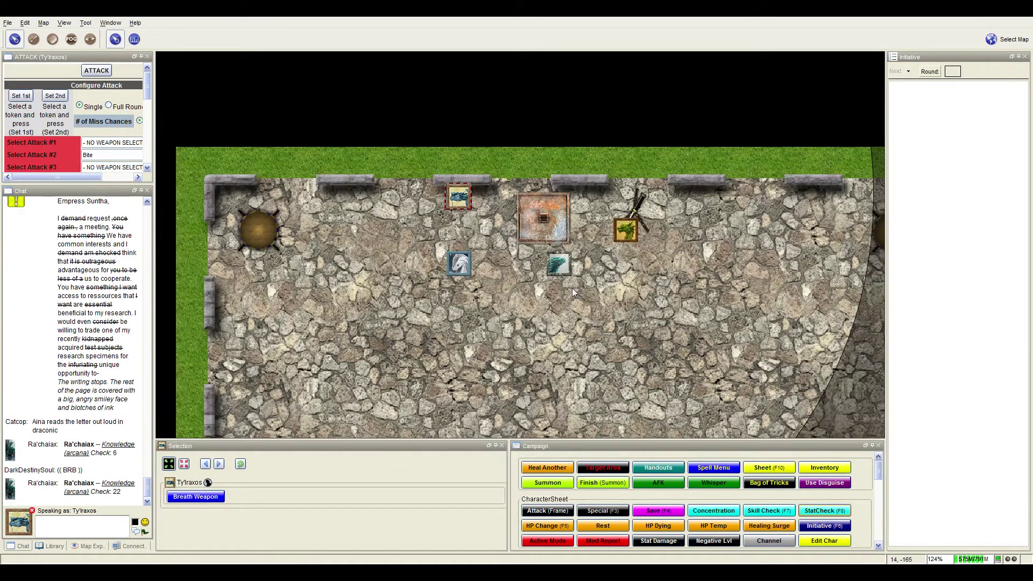
mouse_move(458, 198)
mouse_down()
mouse_move(426, 297)
mouse_move(428, 331)
mouse_up()
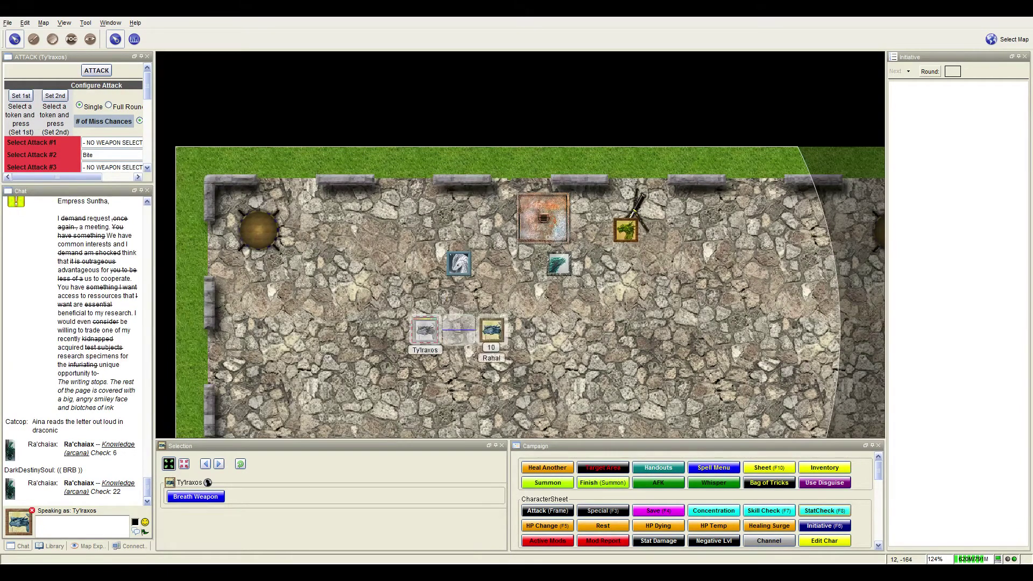
drag(433, 333, 628, 333)
drag(714, 358, 671, 308)
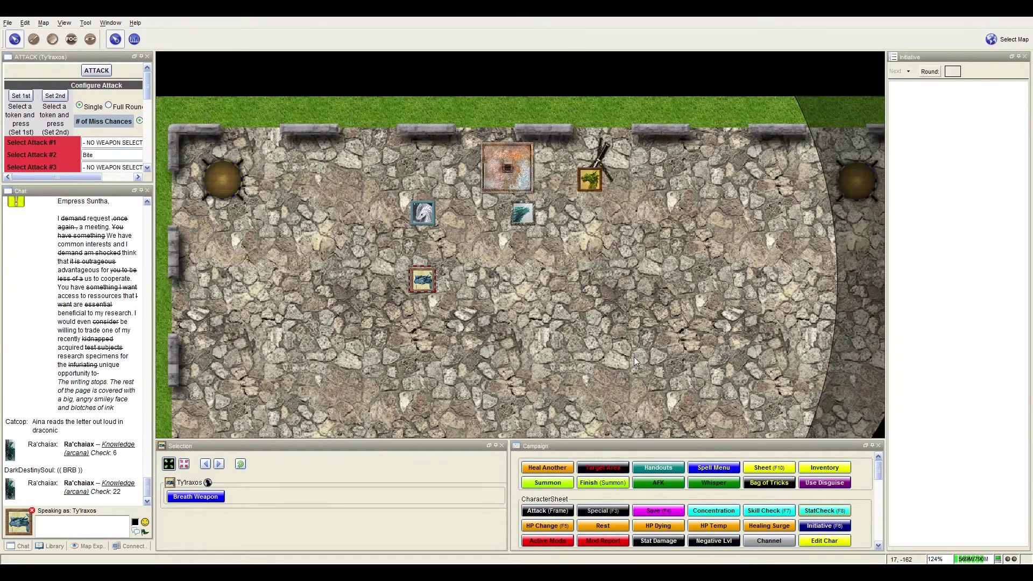
click(839, 543)
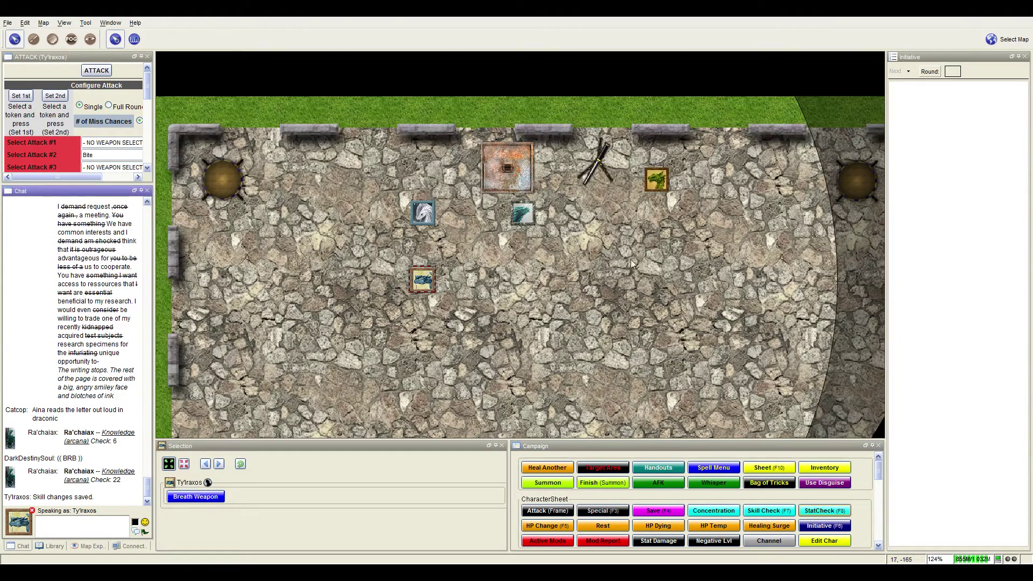
drag(631, 261, 653, 303)
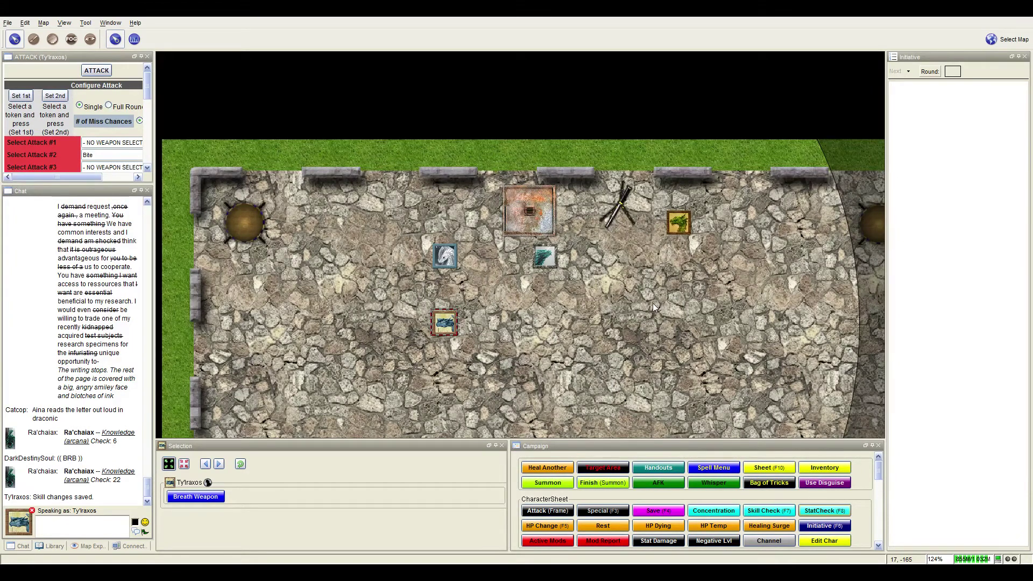
drag(652, 303, 645, 322)
scroll(646, 322, down, 1)
scroll(647, 320, down, 1)
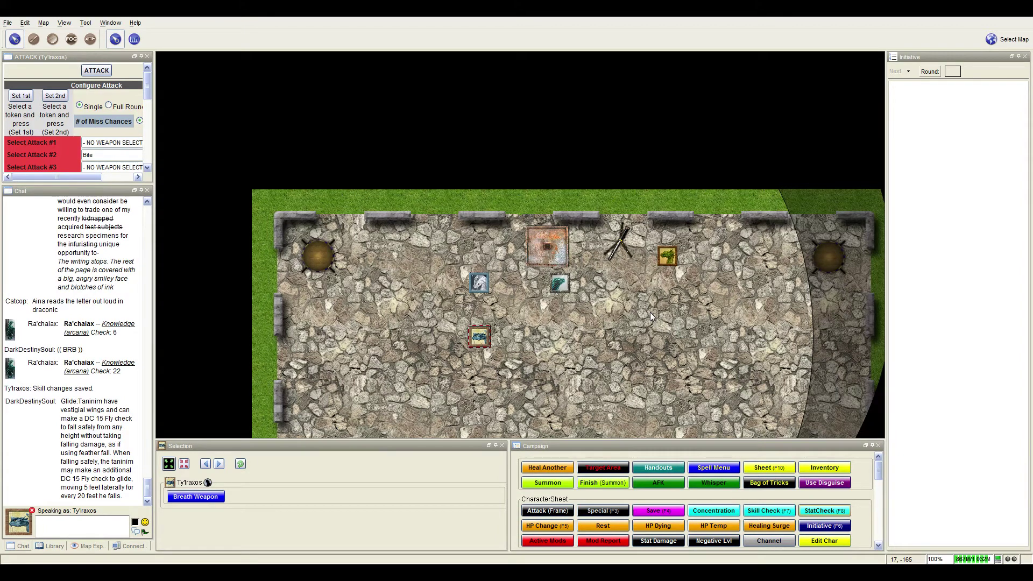
drag(671, 333, 610, 368)
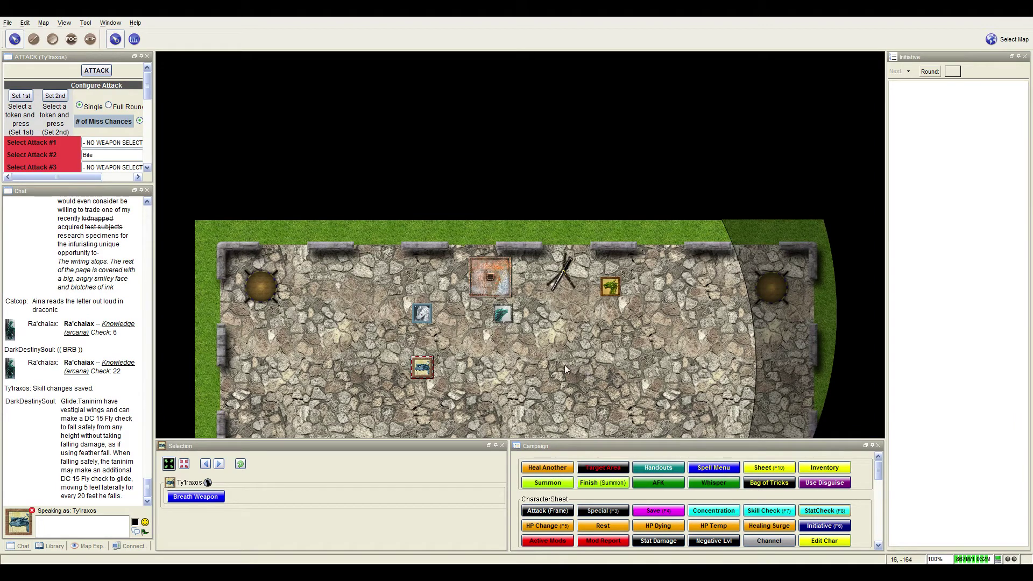
drag(513, 371, 525, 375)
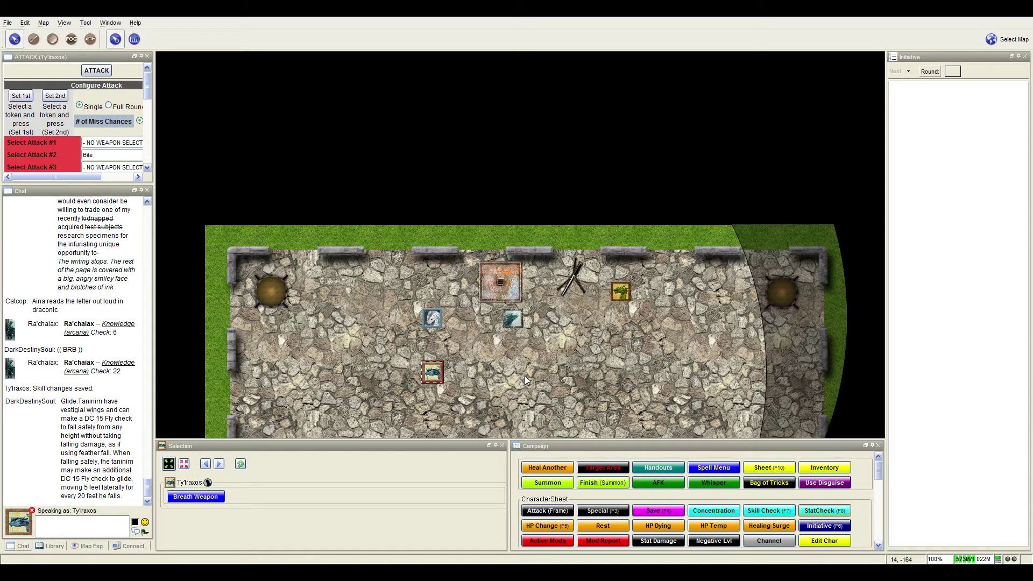
scroll(493, 376, up, 1)
scroll(505, 349, up, 1)
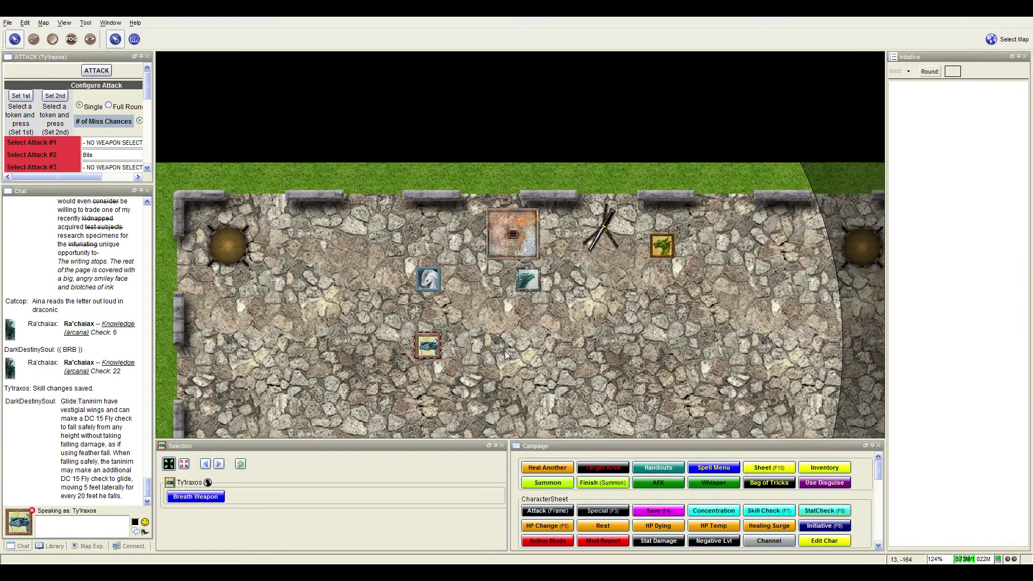
scroll(516, 329, up, 1)
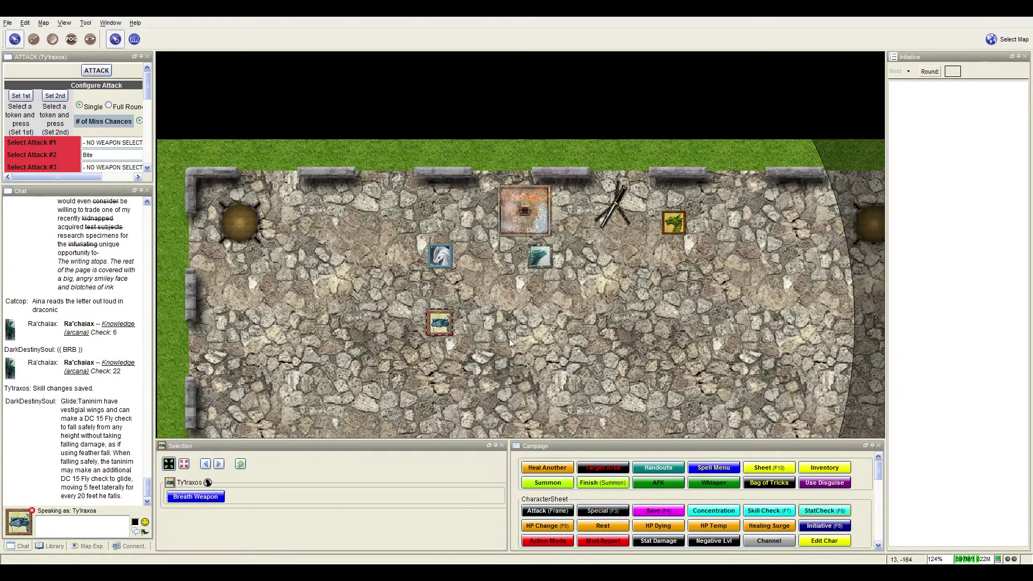
drag(508, 338, 526, 346)
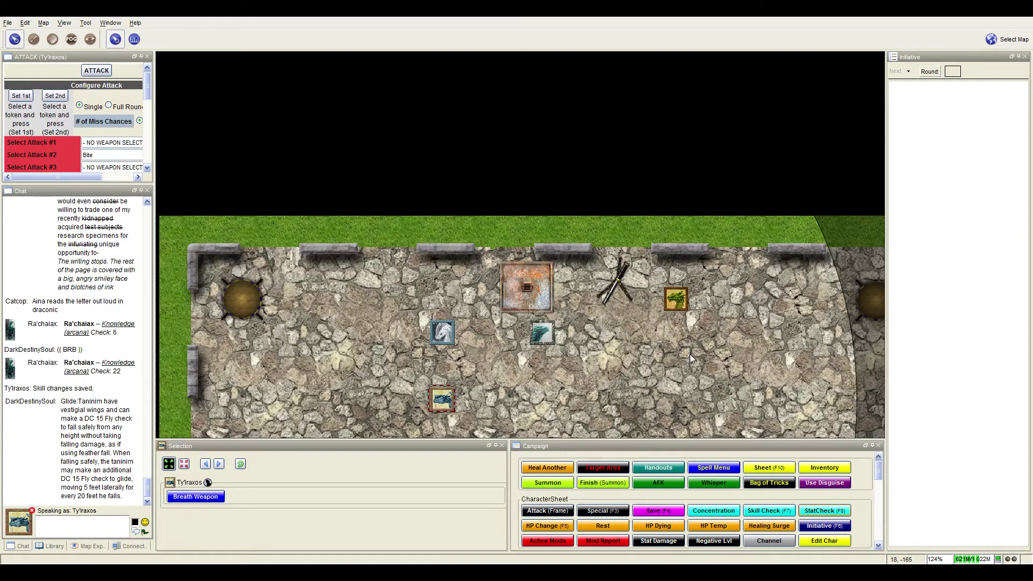
Deselect, reframe the party tokens, and move the red-bordered token toward the north wall
click(530, 288)
key(space)
mouse_move(660, 350)
mouse_down()
mouse_move(667, 363)
mouse_move(488, 298)
mouse_move(587, 245)
mouse_up()
scroll(488, 295, down, 1)
key(space)
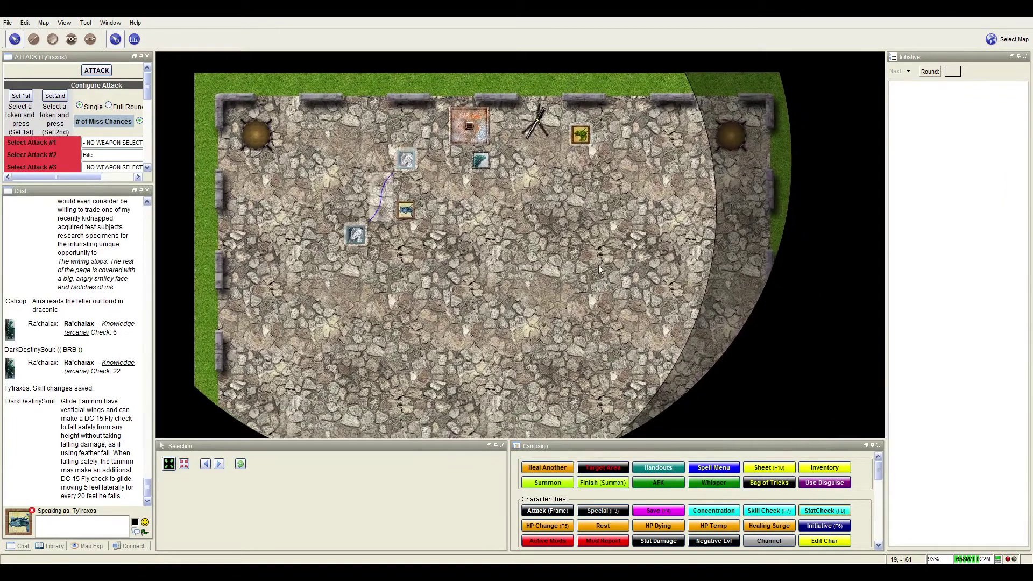
mouse_move(596, 253)
mouse_down()
mouse_move(536, 305)
mouse_move(489, 322)
mouse_move(494, 348)
mouse_move(513, 333)
mouse_move(550, 349)
mouse_move(581, 395)
mouse_up()
drag(384, 322, 358, 248)
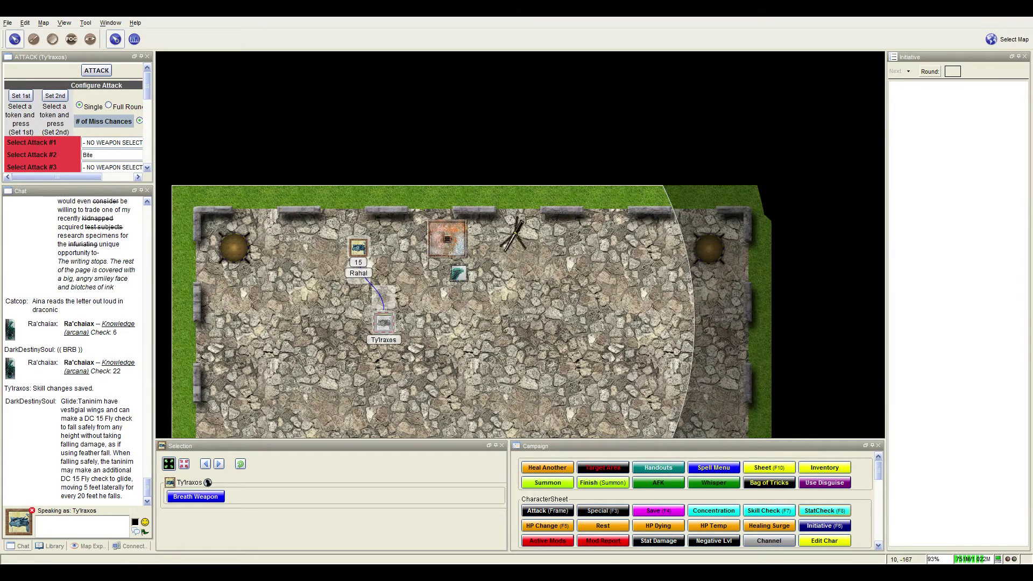
Place the red-bordered token against the north wall beside the trapdoor and recentre
mouse_move(525, 372)
mouse_down()
mouse_move(566, 231)
mouse_move(621, 347)
mouse_move(565, 344)
mouse_move(563, 365)
mouse_up()
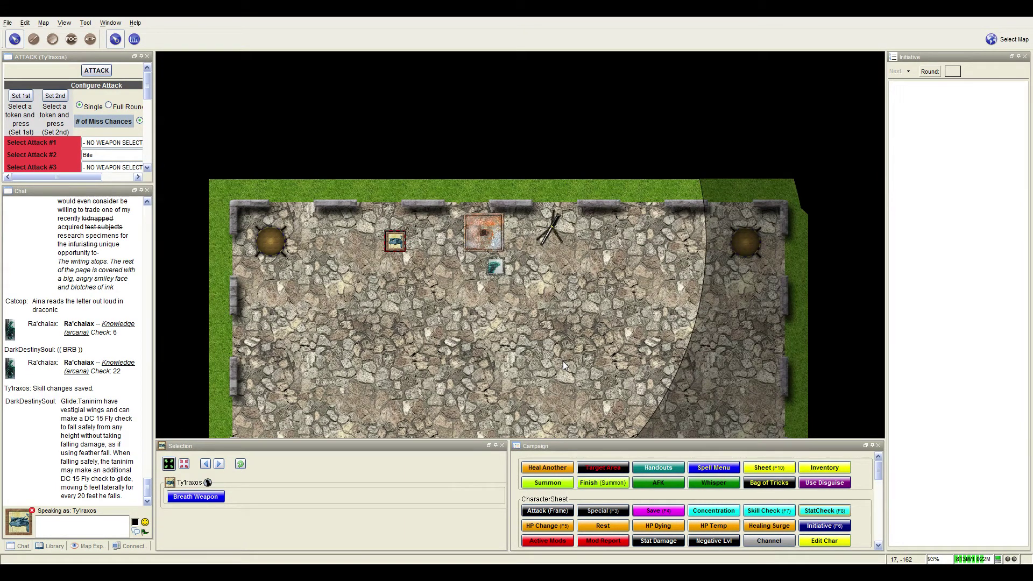
drag(562, 360, 566, 273)
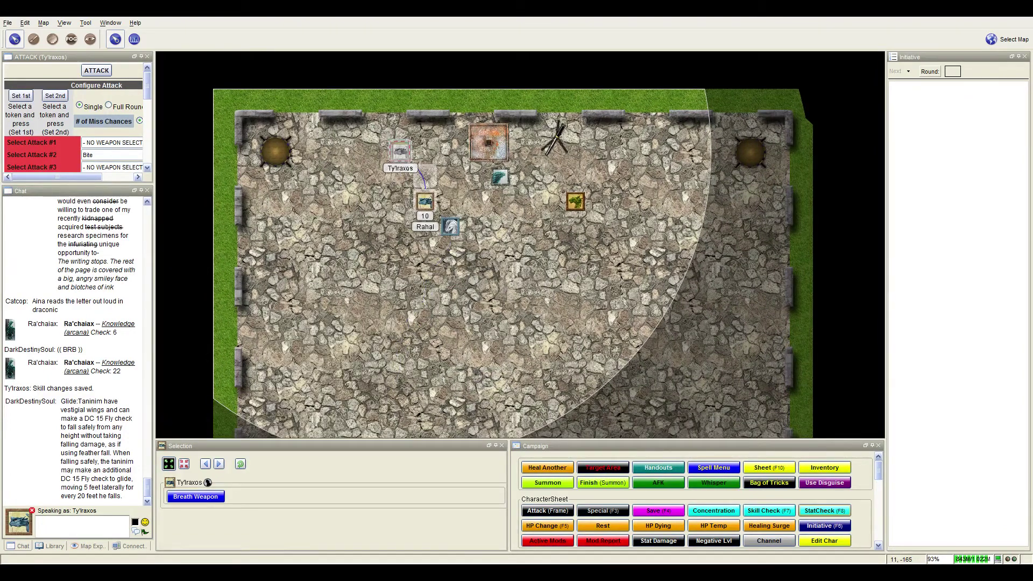
drag(400, 152, 425, 202)
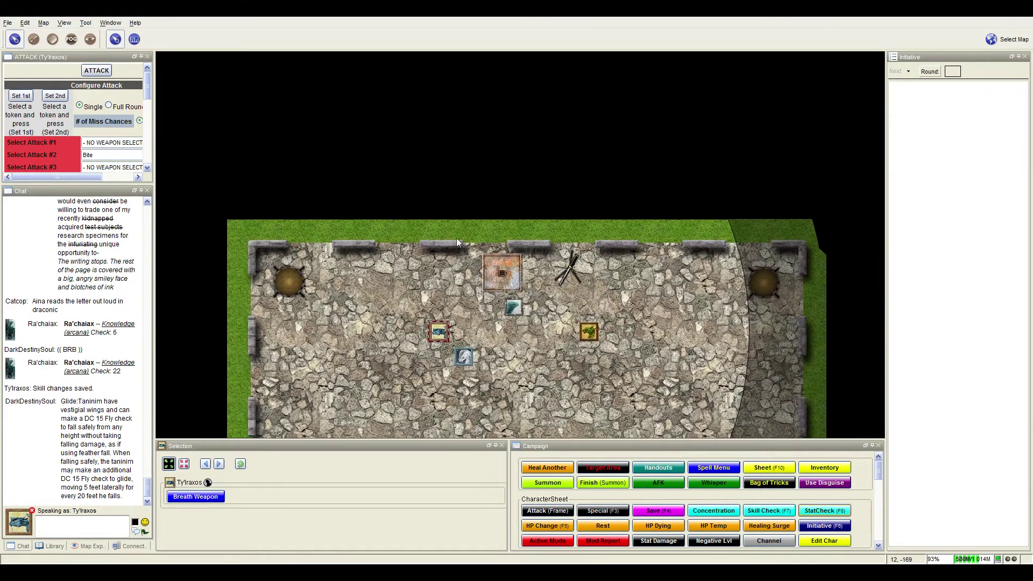
scroll(530, 360, up, 1)
scroll(530, 360, up, 2)
drag(529, 365, 561, 372)
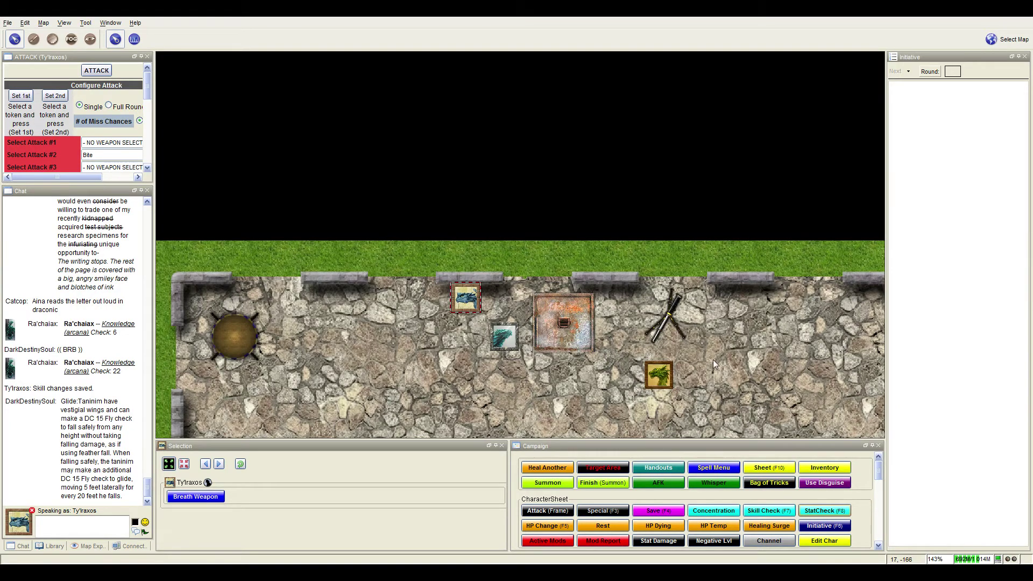
At 115% zoom, lift the red-bordered token one square over the north wall
drag(719, 366, 680, 350)
scroll(681, 296, down, 2)
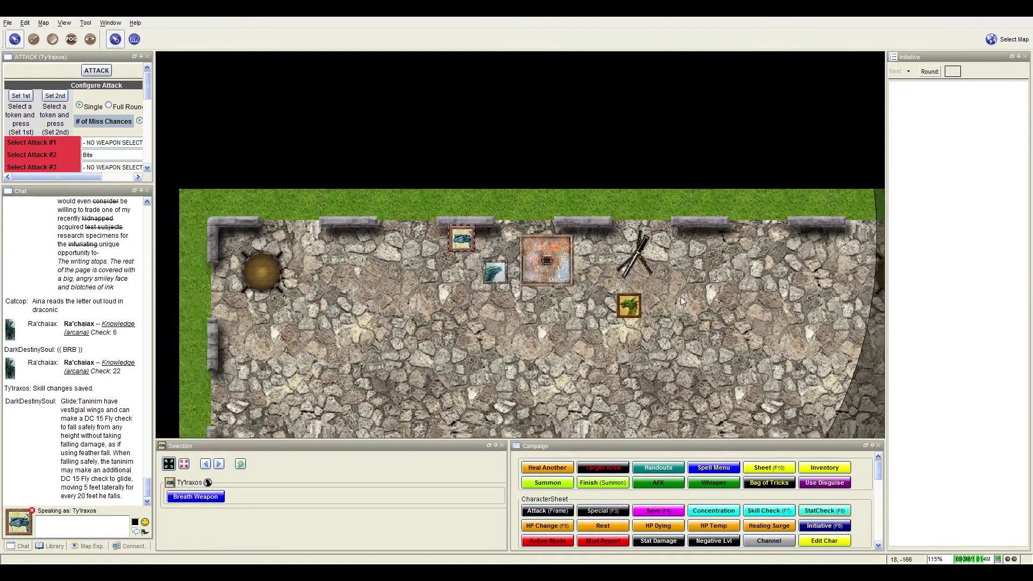
drag(682, 281, 642, 295)
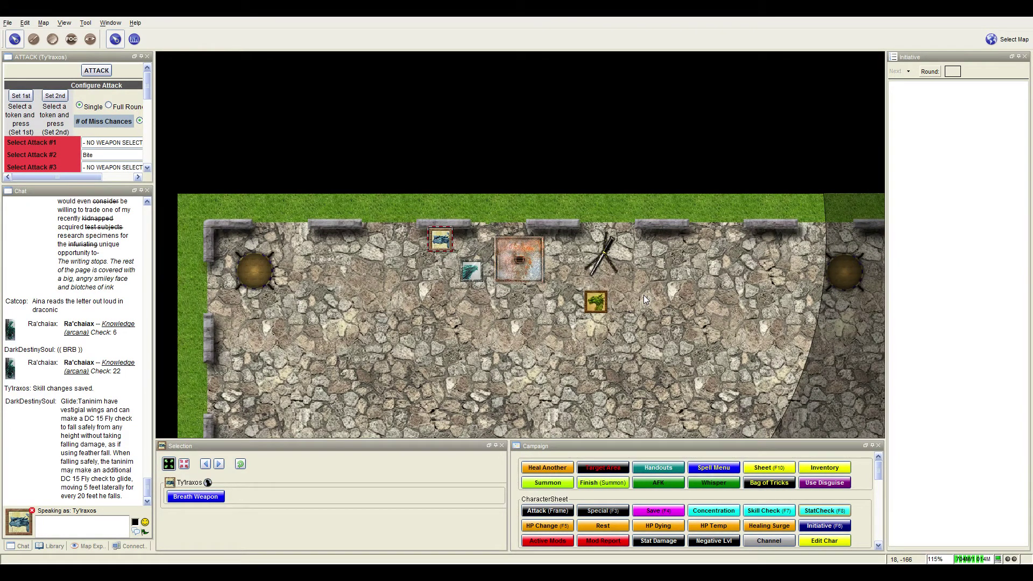
drag(587, 262, 594, 273)
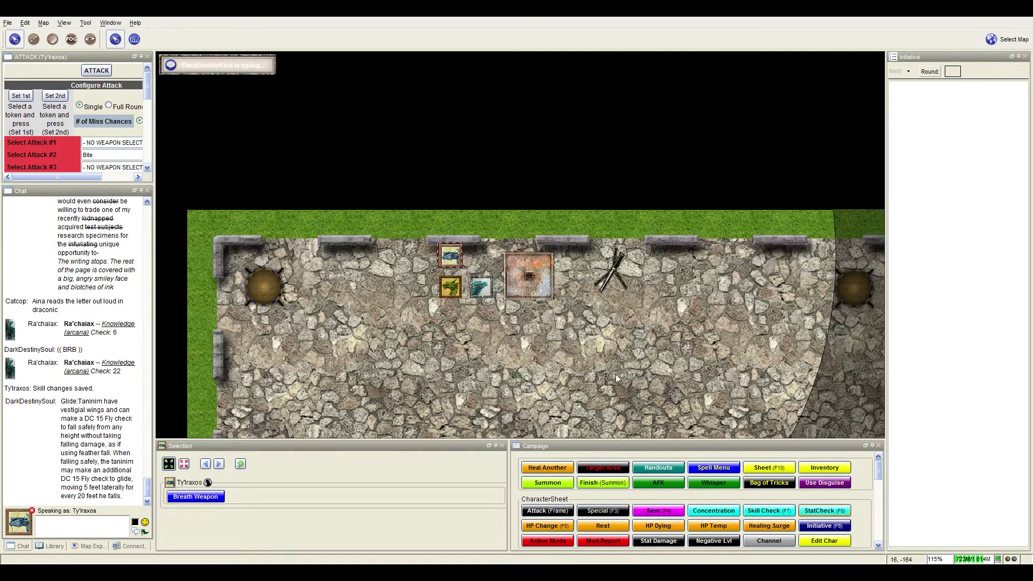
drag(464, 284, 461, 253)
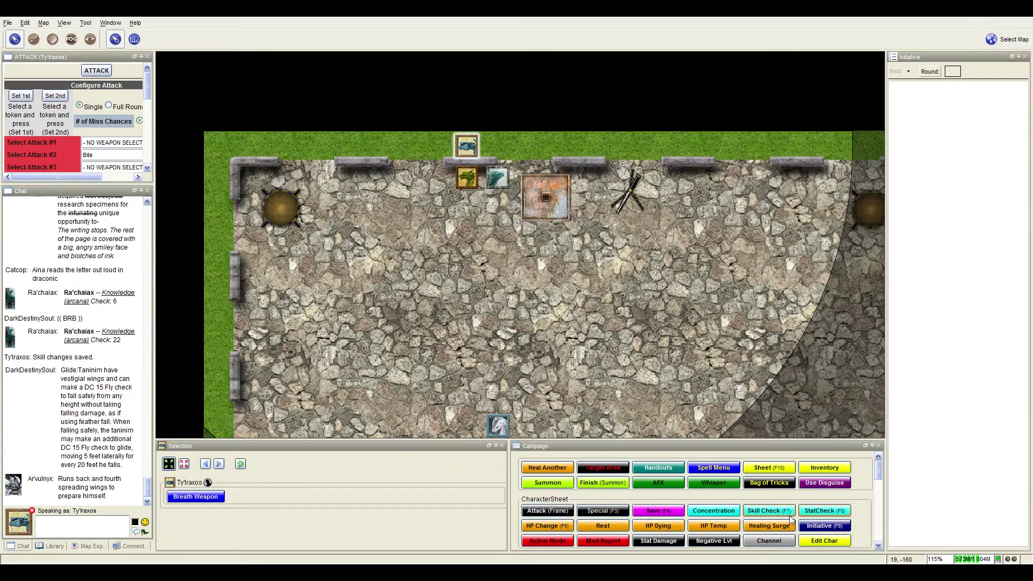
Send a Climb check roll to chat, then follow the wall-top tokens toward the door
click(772, 515)
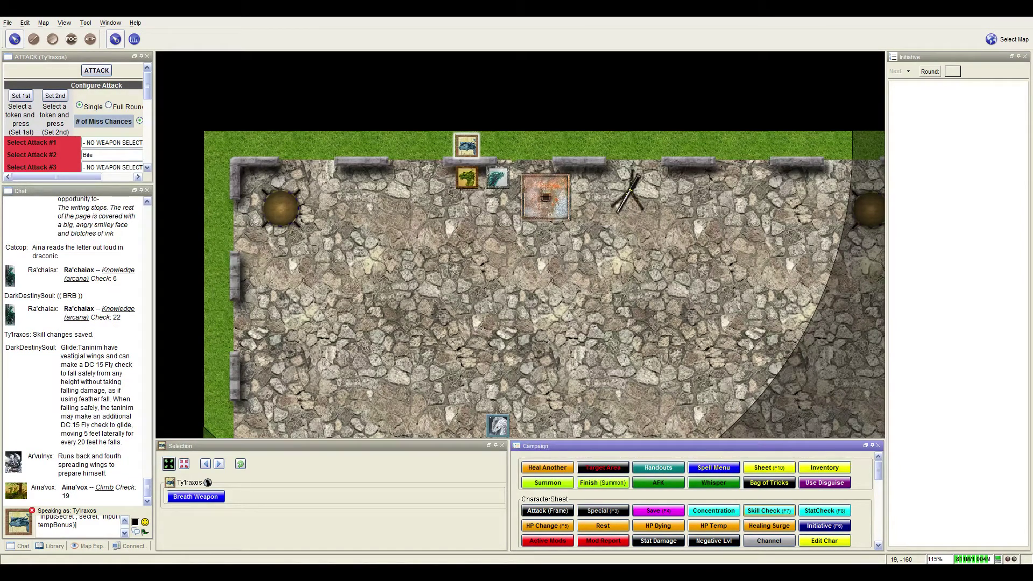
key(Return)
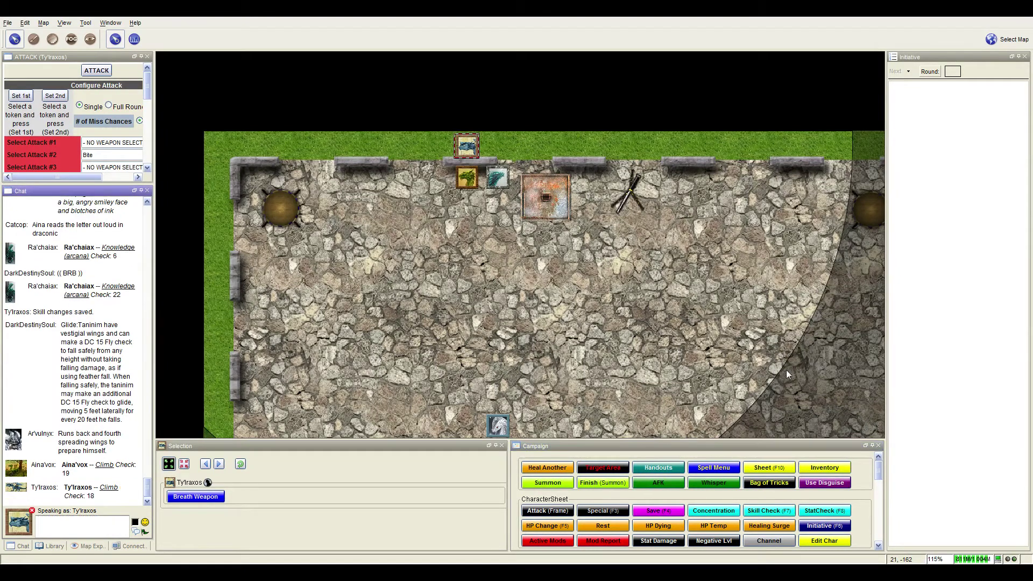
drag(706, 318, 717, 387)
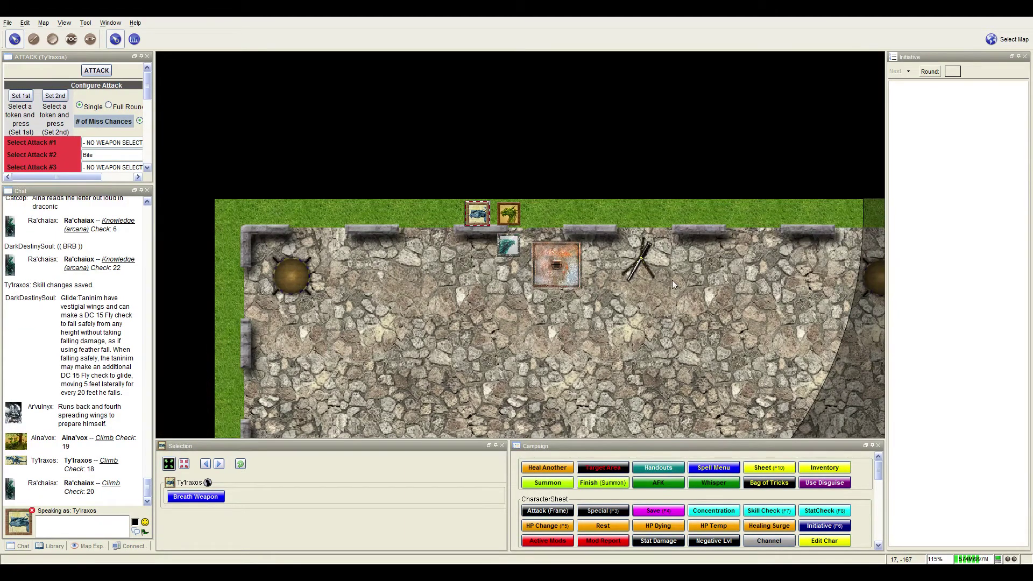
drag(673, 280, 695, 344)
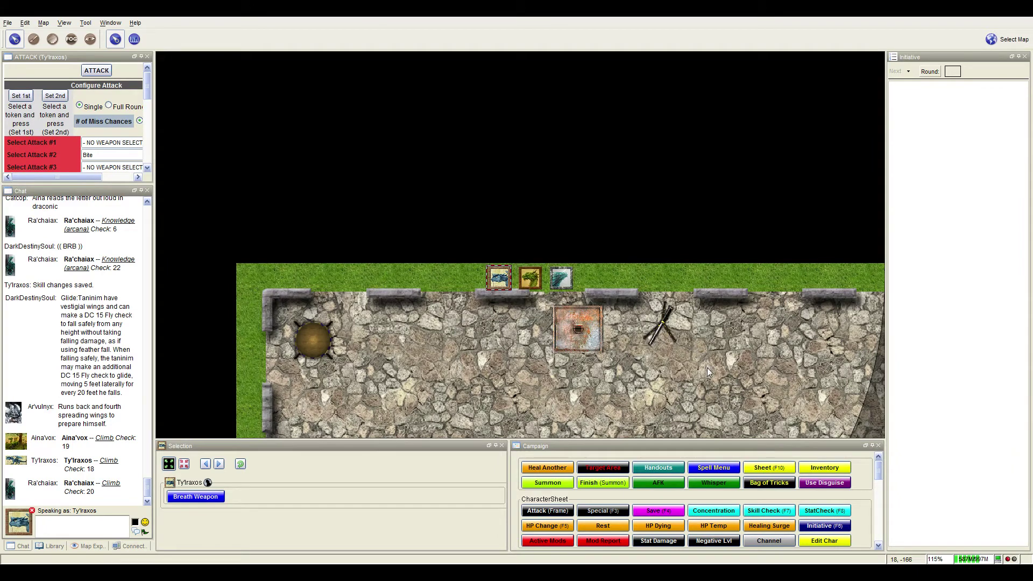
drag(707, 368, 701, 254)
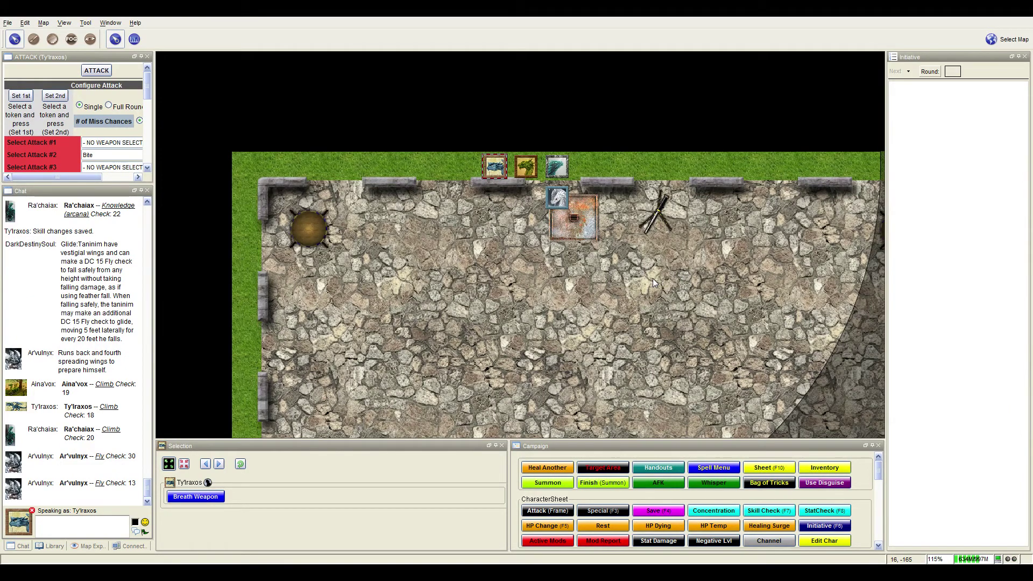
mouse_move(653, 279)
mouse_down()
mouse_move(628, 400)
mouse_move(604, 404)
mouse_up()
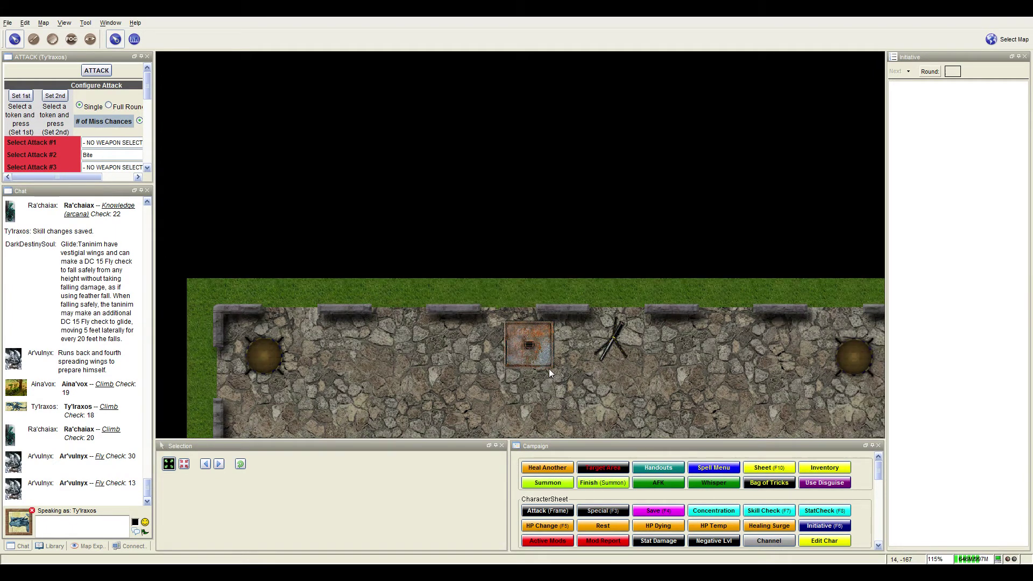
Zoom into the grassy courtyard and move Ty'lraxos up from the wall strip onto the grass
drag(549, 369, 236, 362)
scroll(530, 245, down, 2)
scroll(529, 159, down, 2)
scroll(520, 150, down, 1)
scroll(449, 169, down, 1)
scroll(449, 169, down, 2)
scroll(464, 171, down, 1)
scroll(454, 156, down, 1)
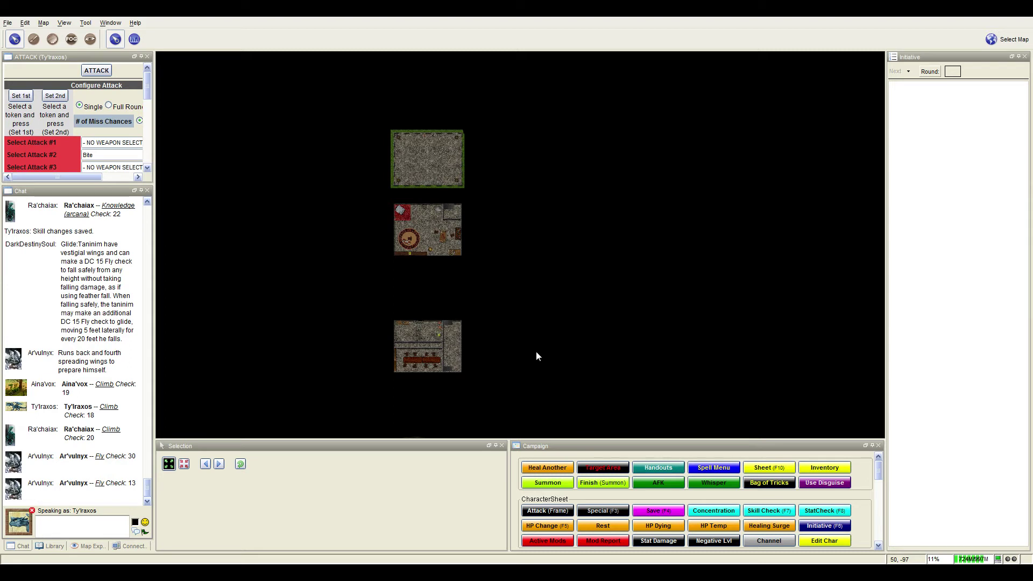
drag(507, 340, 540, 173)
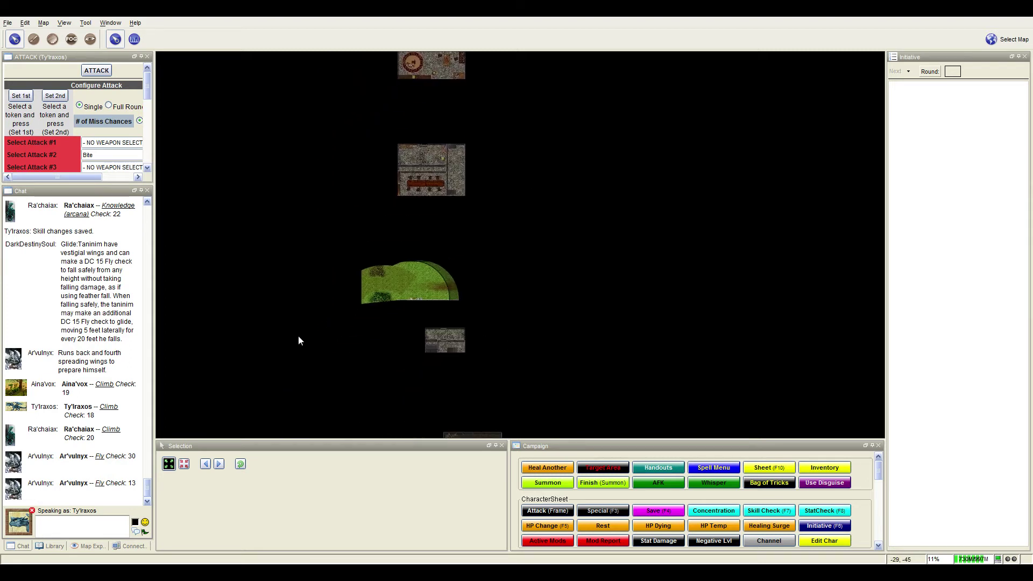
scroll(412, 291, up, 3)
scroll(495, 255, up, 1)
scroll(495, 256, up, 2)
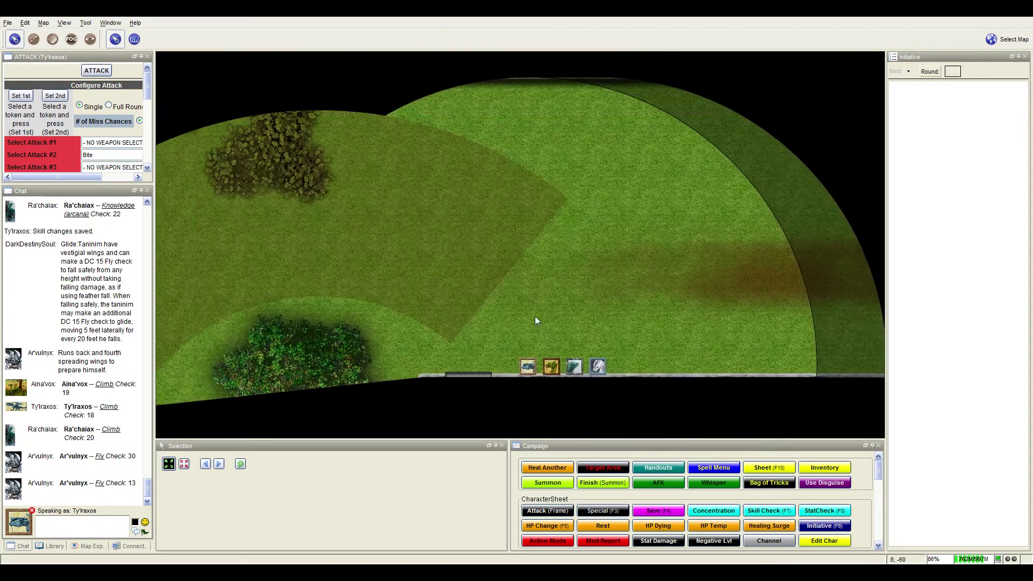
scroll(536, 331, down, 2)
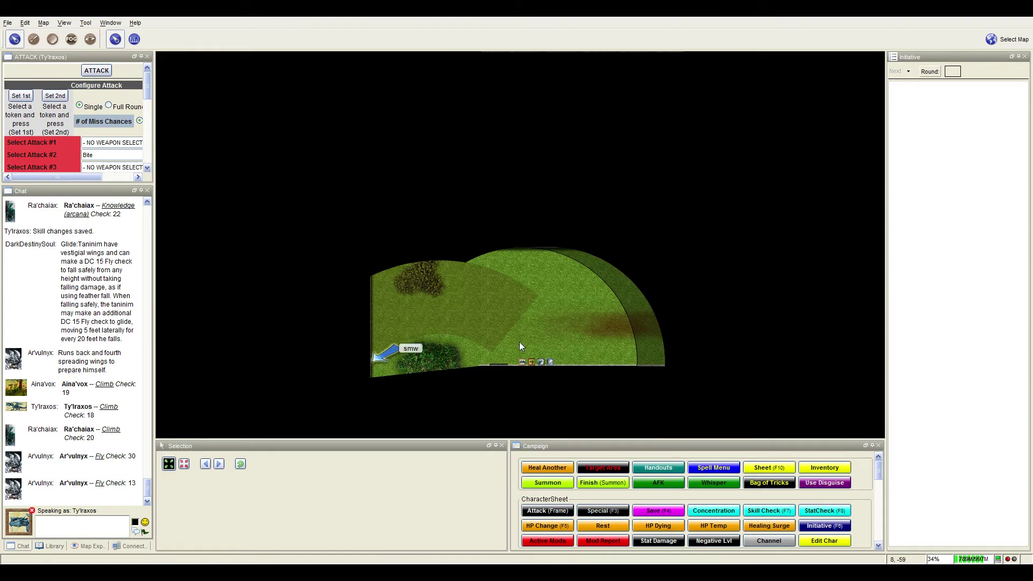
scroll(499, 333, up, 2)
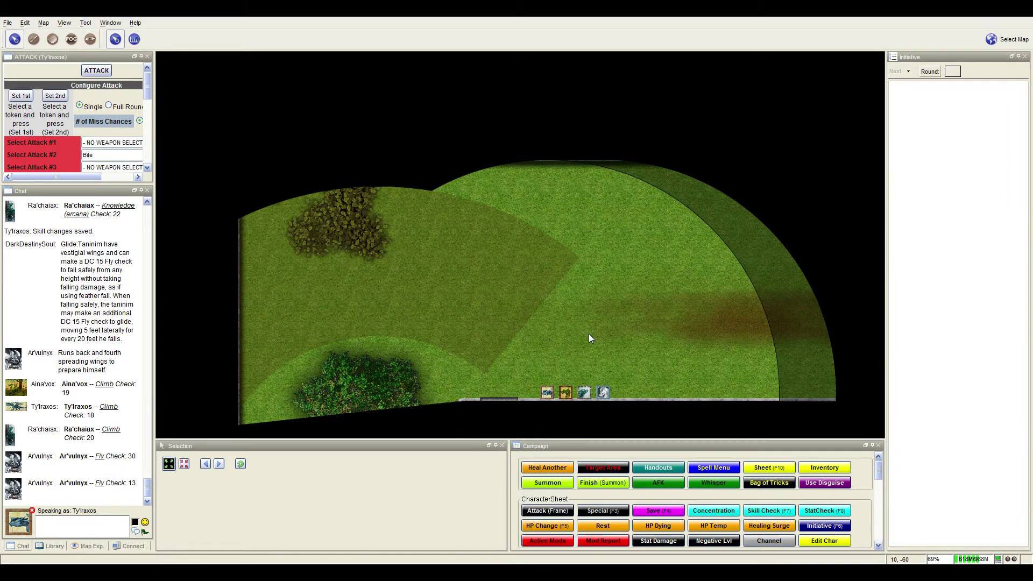
mouse_move(551, 383)
mouse_down()
mouse_move(603, 243)
mouse_move(490, 187)
mouse_up()
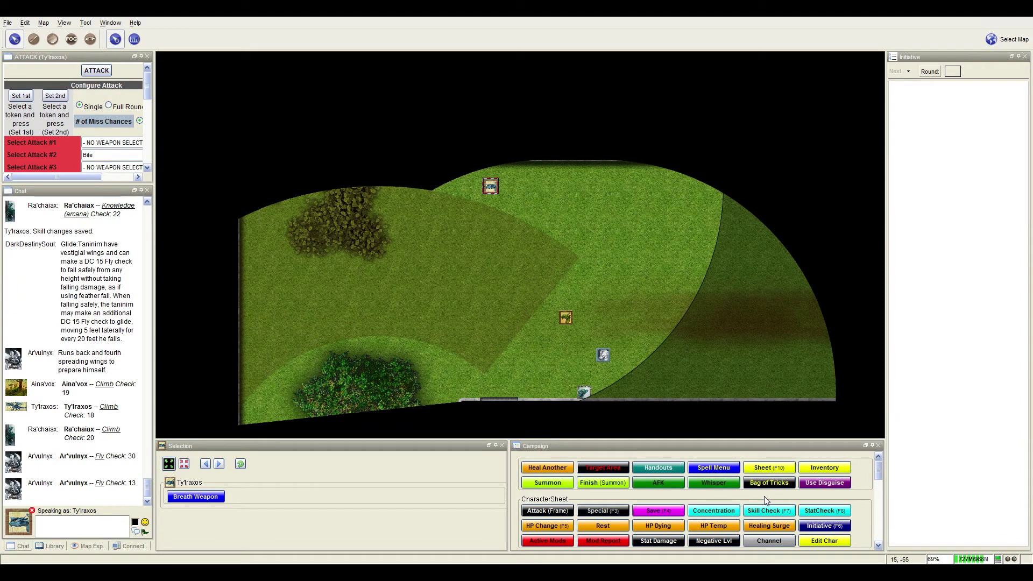
Roll a Stealth skill check for Ty'lraxos, posting a result of 10 to chat
click(766, 510)
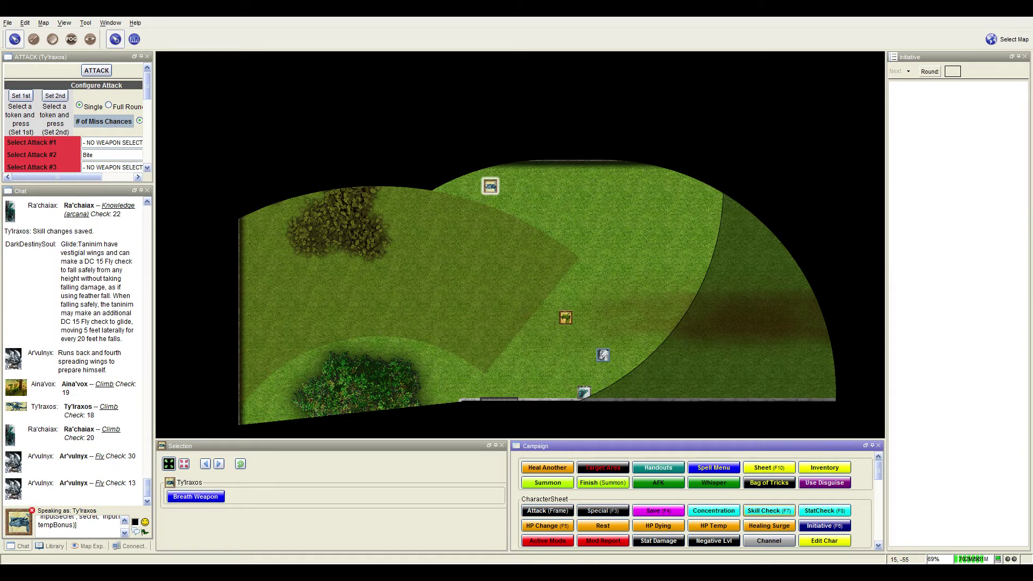
key(Return)
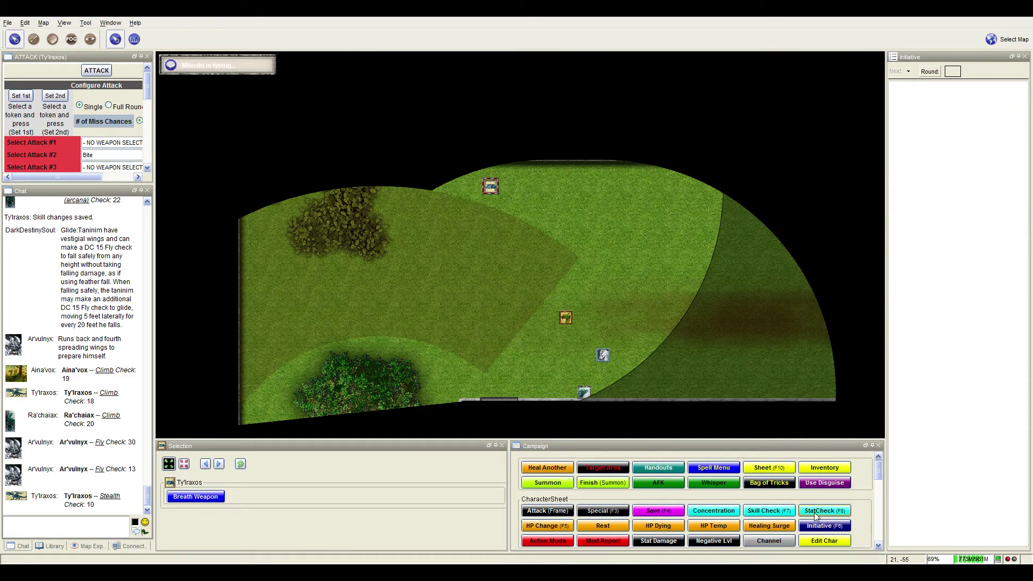
click(783, 517)
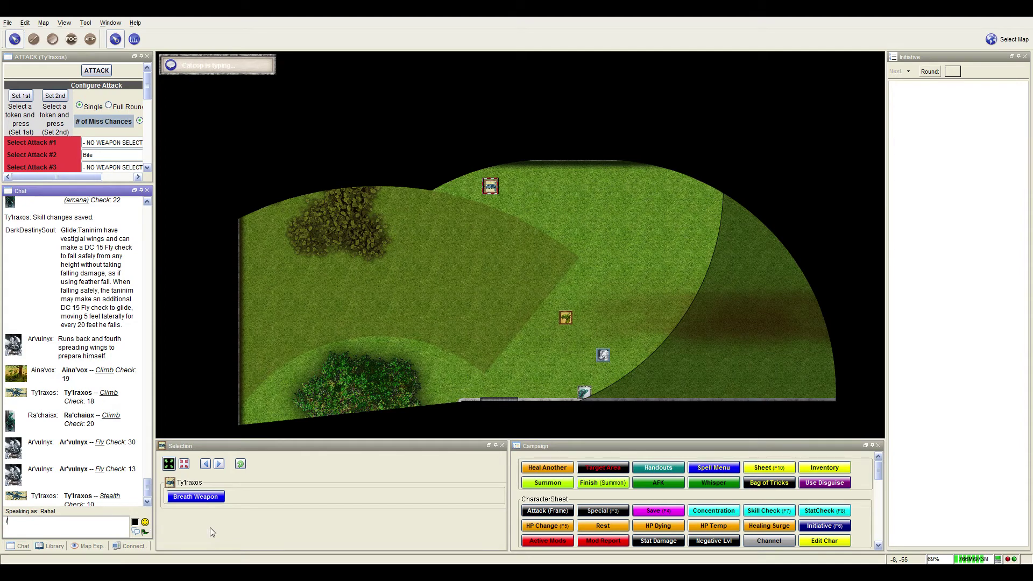
text(roll)
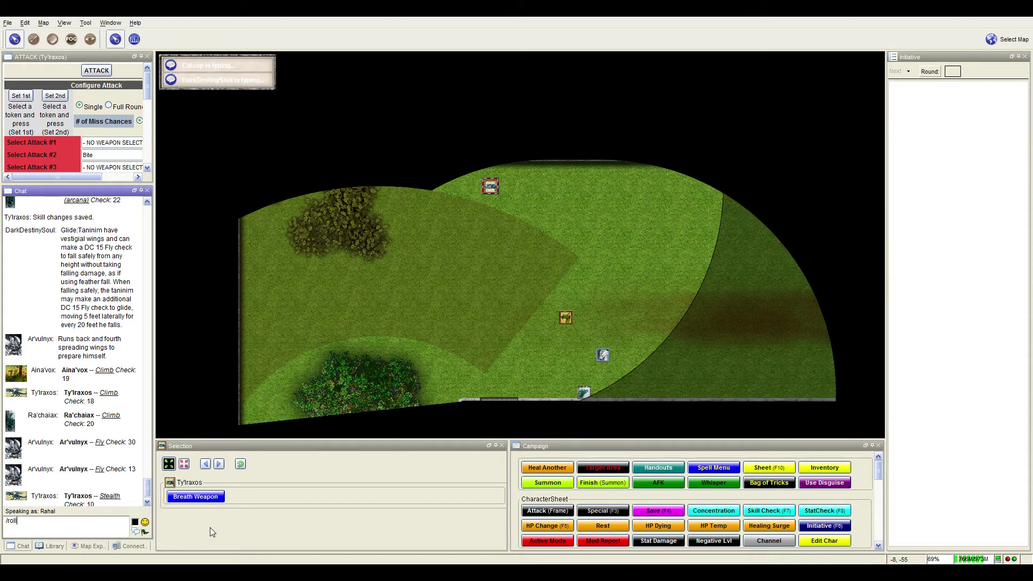
text(gm)
text( 1)
Send a secret 1d20+9 roll to the GMs, then reroll Ty'lraxos's Stealth for 16
key(BackSpace)
key(BackSpace)
key(BackSpace)
key(BackSpace)
text(ecret)
text( 1d)
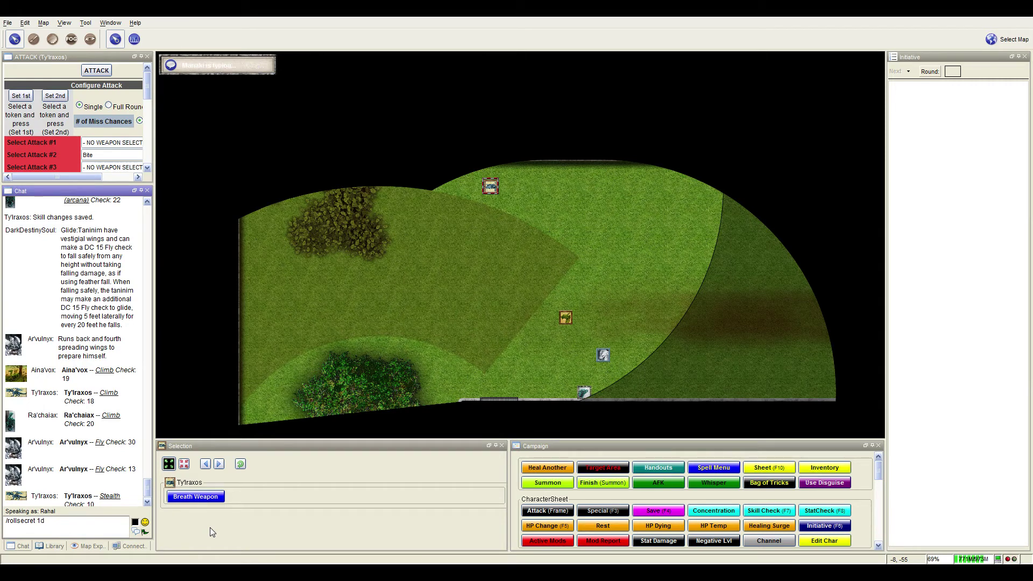
text(20+9)
key(Return)
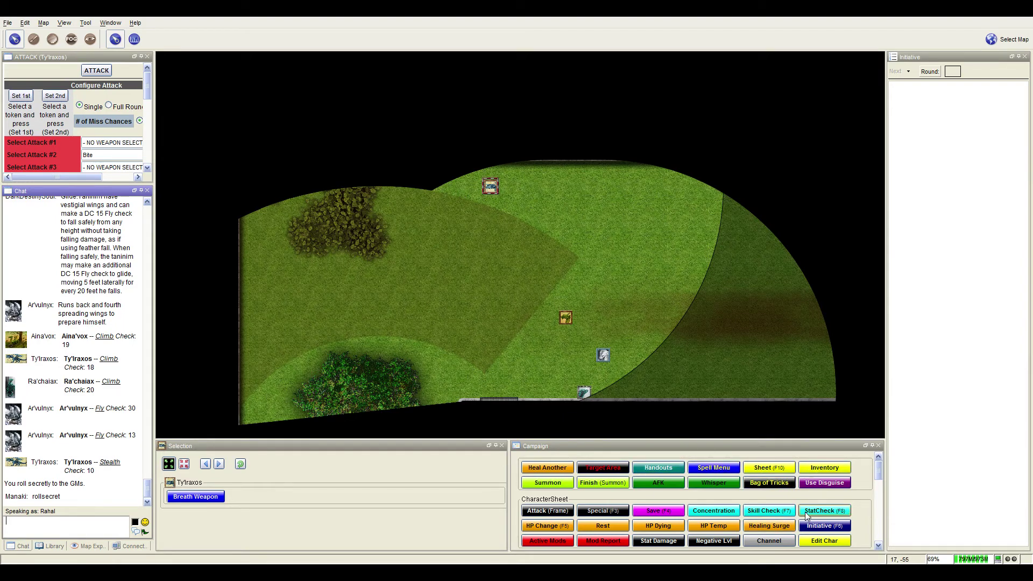
click(771, 509)
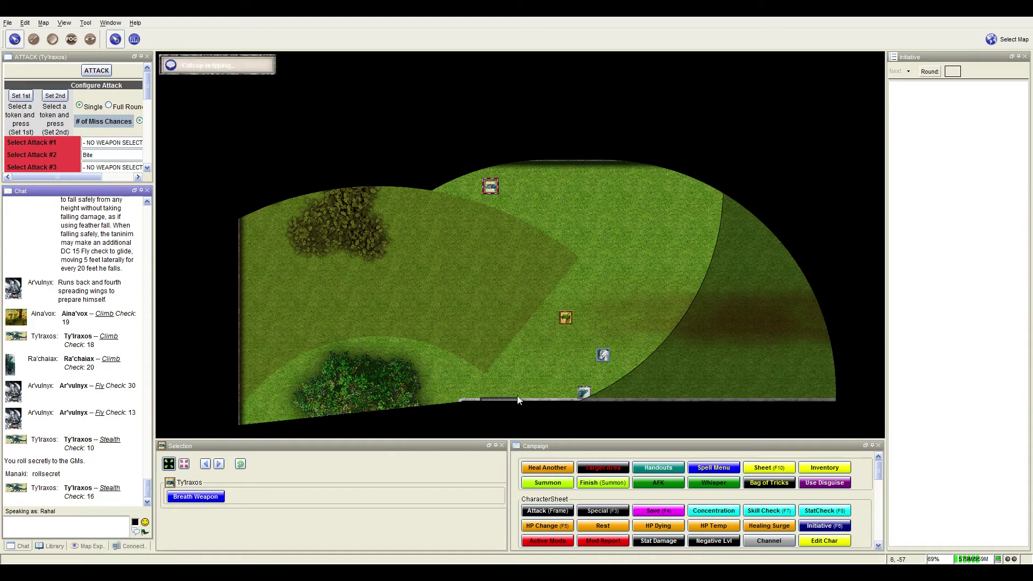
click(517, 298)
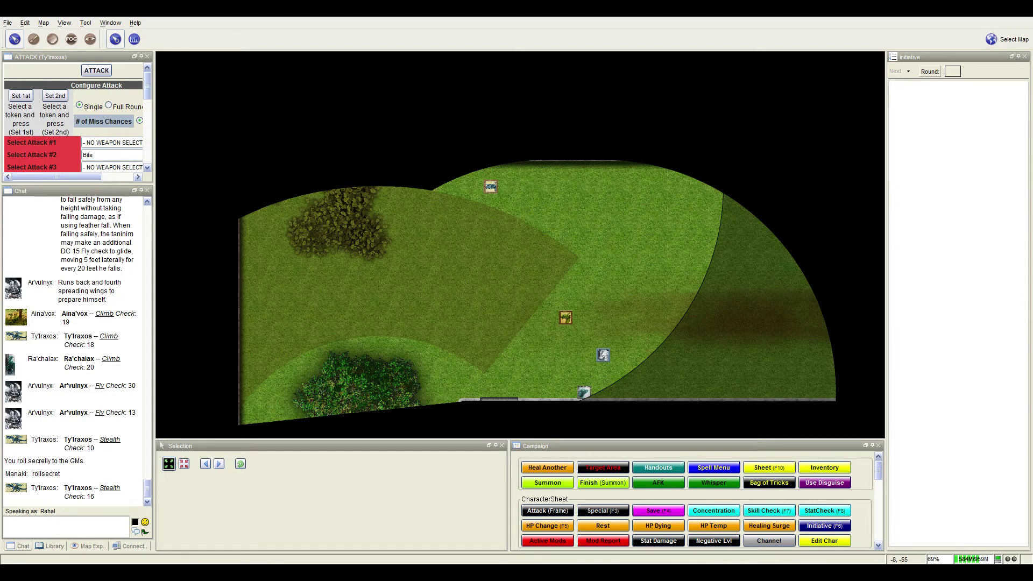
Drag the party tokens up the courtyard to the top wall and point out a spot
drag(603, 356, 584, 298)
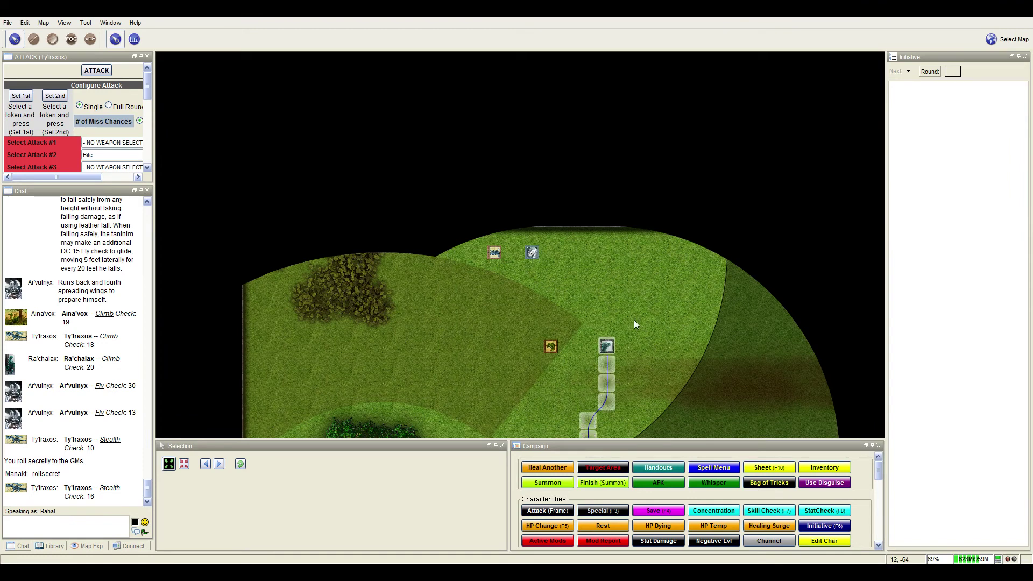
drag(633, 319, 673, 306)
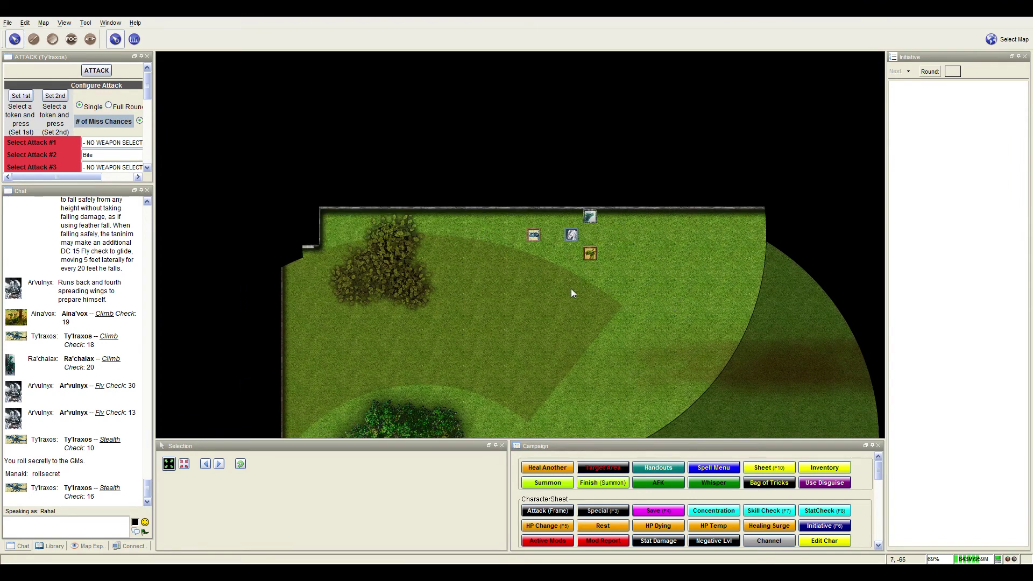
key(space)
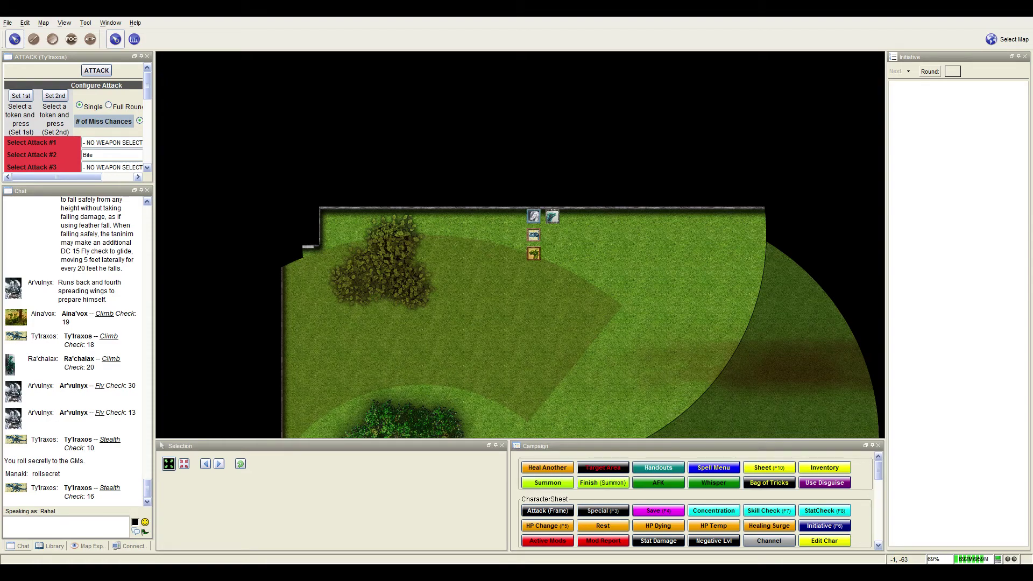
mouse_move(686, 315)
mouse_down()
mouse_move(685, 113)
mouse_move(684, 211)
mouse_up()
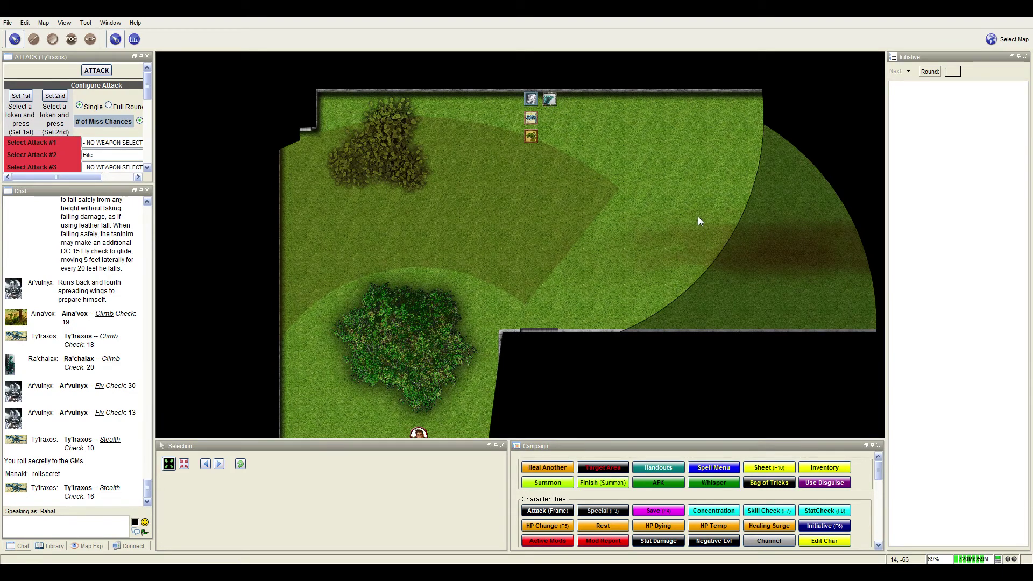
mouse_move(632, 202)
mouse_down()
mouse_move(636, 215)
mouse_move(610, 215)
mouse_up()
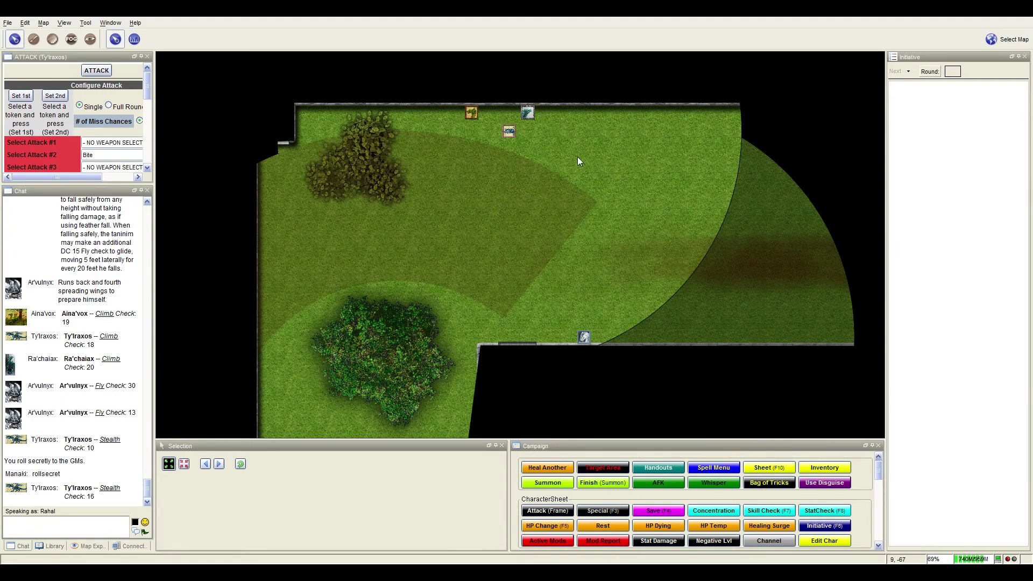
Slide Ty'lraxos's token left along the top wall, then deselect it
mouse_move(509, 130)
mouse_down()
mouse_move(532, 184)
mouse_move(395, 163)
mouse_up()
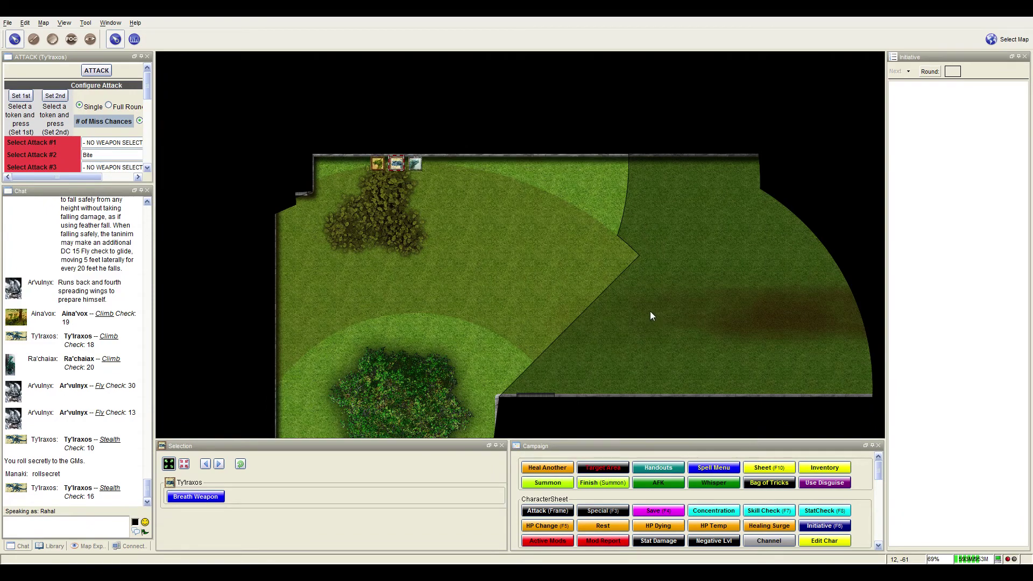
drag(650, 314, 629, 232)
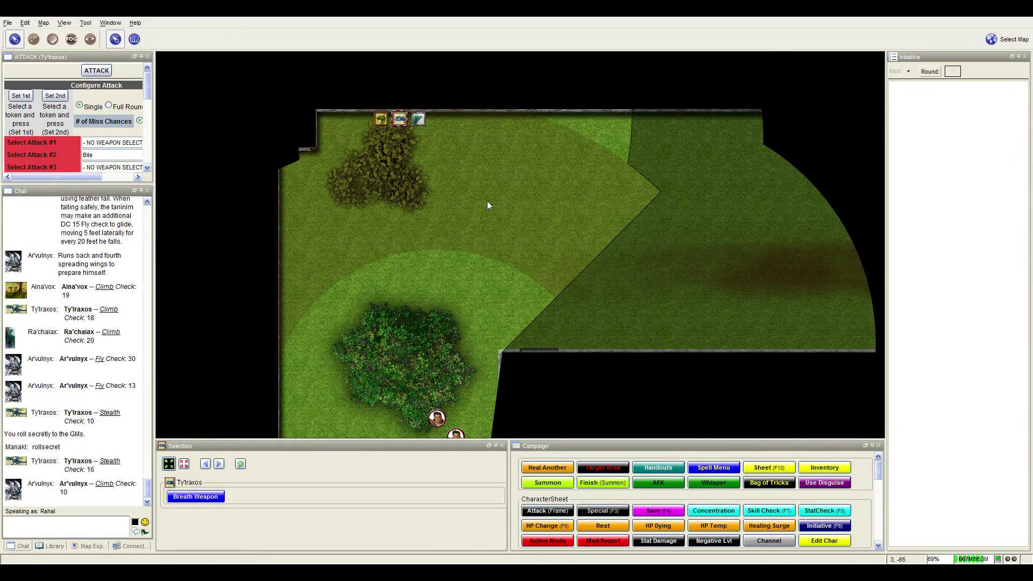
drag(486, 205, 508, 238)
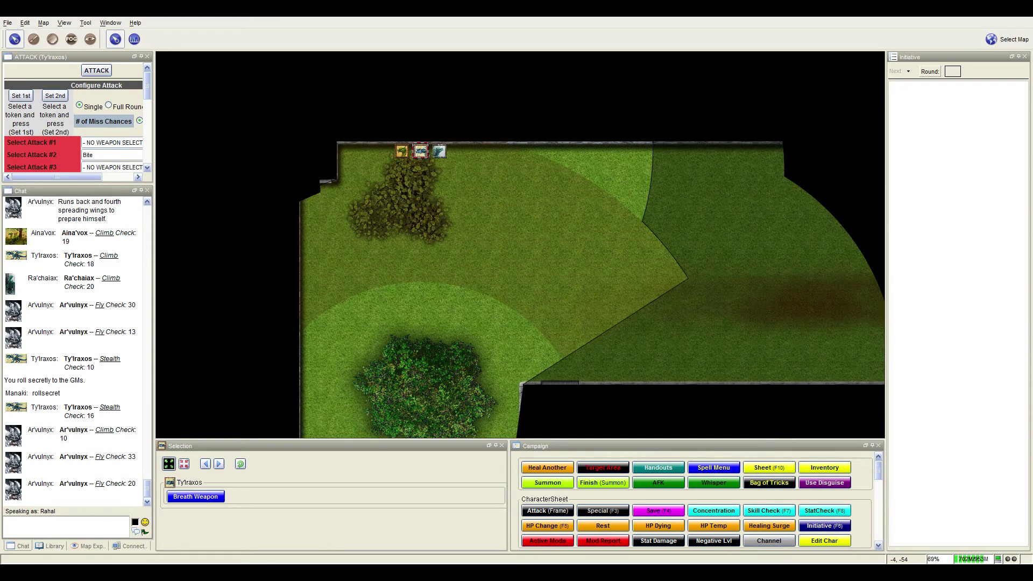
click(601, 311)
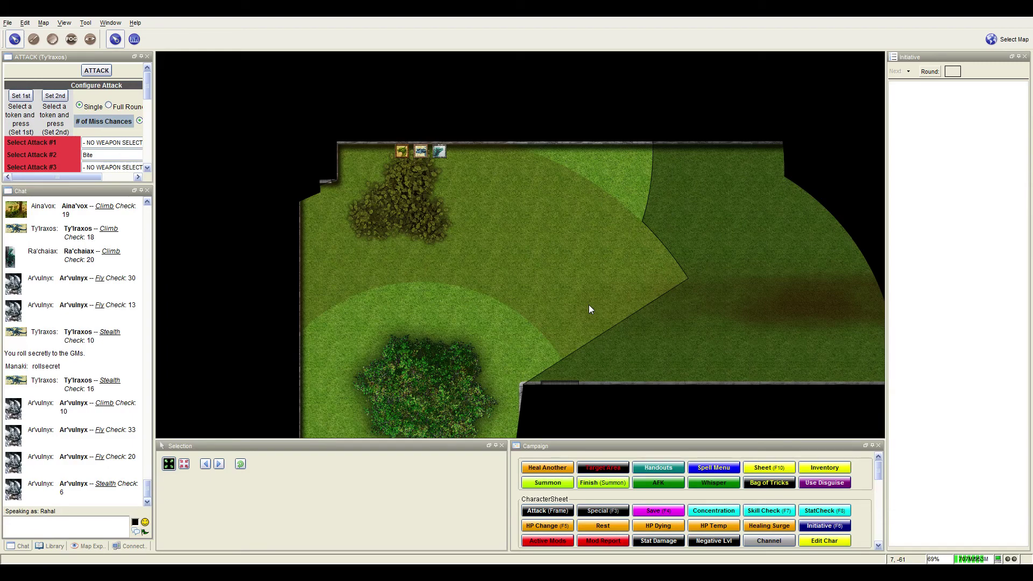
scroll(606, 298, down, 2)
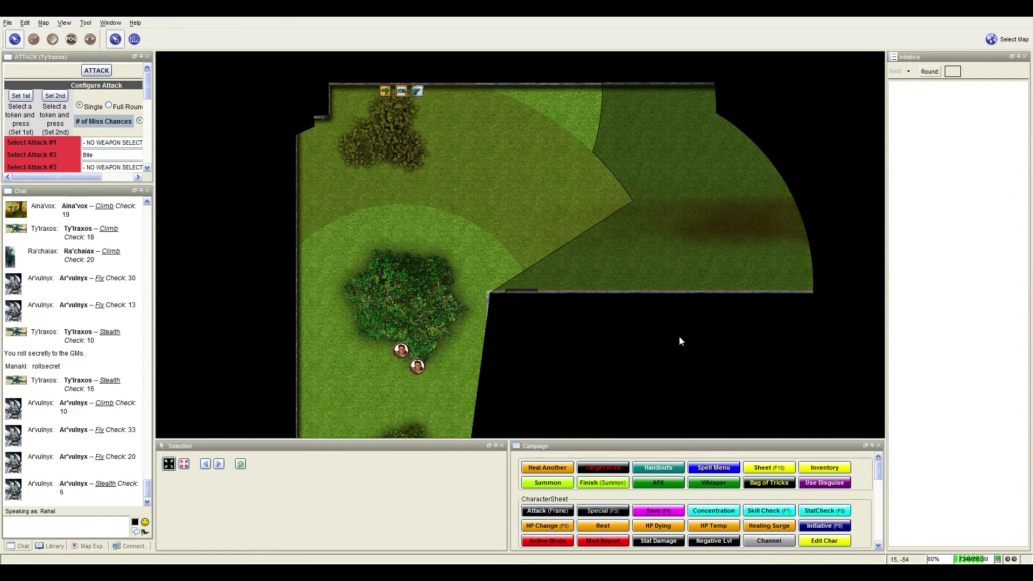
Bring the top wall's three tokens into view and check the dragon token's stats
drag(678, 336, 636, 243)
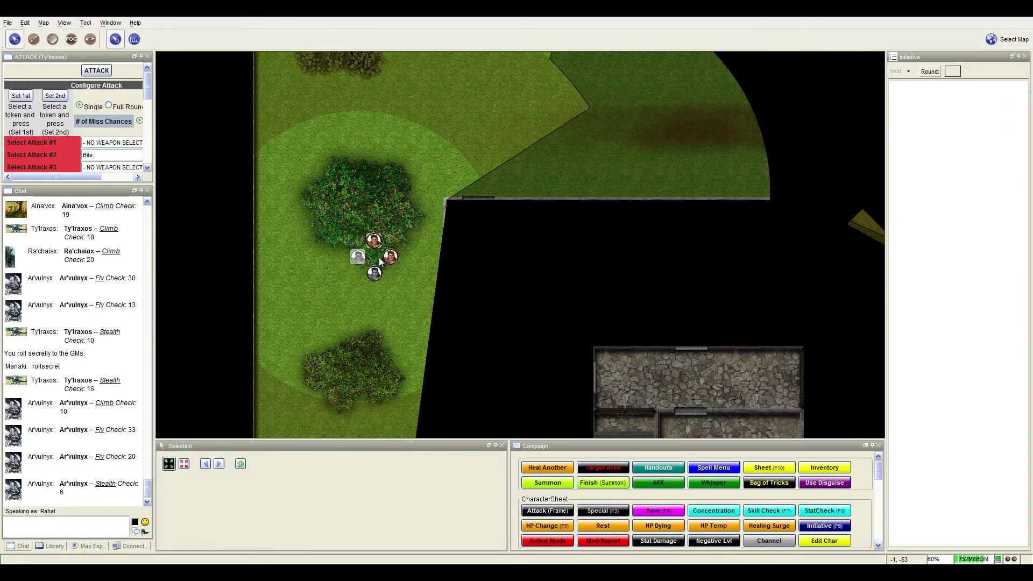
drag(509, 137, 506, 276)
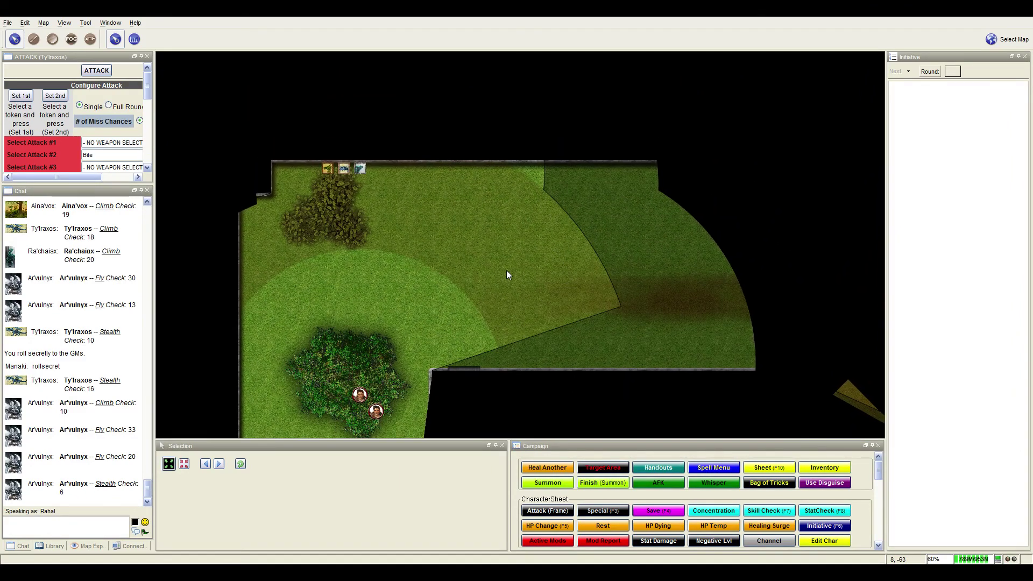
click(342, 172)
mouse_move(327, 169)
click(327, 186)
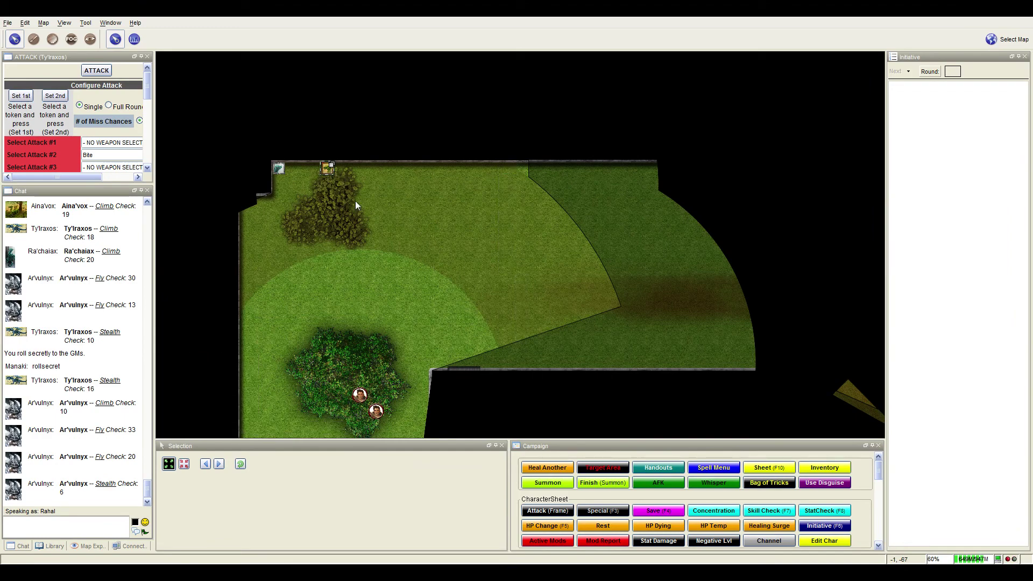
mouse_move(471, 200)
mouse_down()
mouse_move(498, 280)
mouse_move(519, 230)
mouse_up()
scroll(497, 287, up, 2)
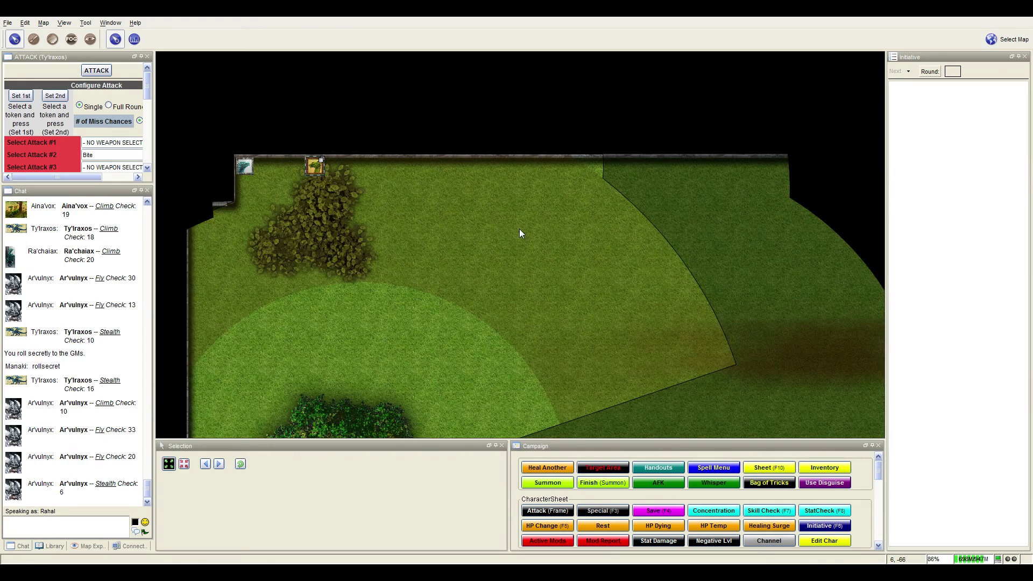
scroll(519, 233, down, 5)
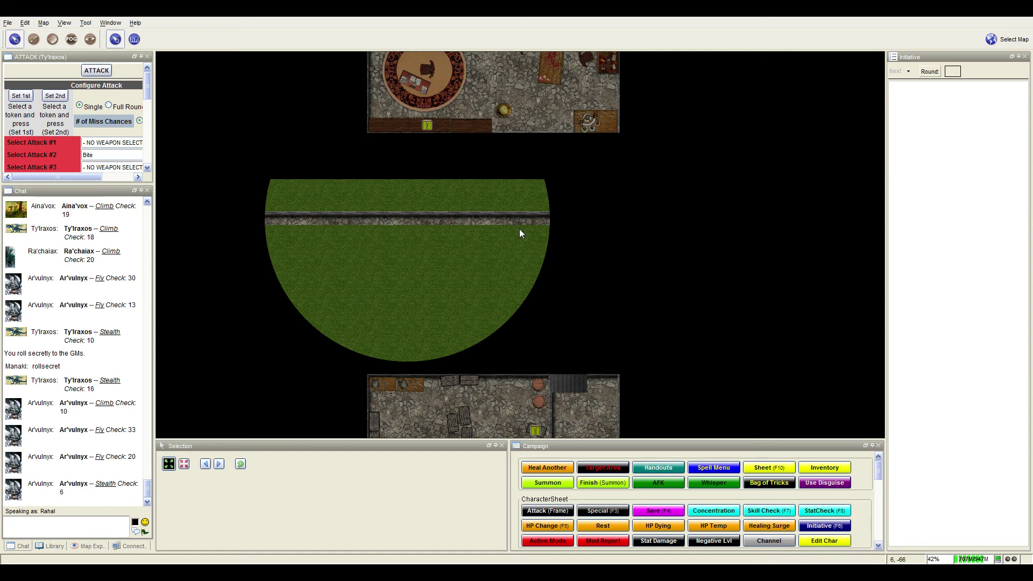
scroll(518, 227, down, 2)
scroll(591, 266, down, 2)
scroll(579, 328, down, 1)
Pan the courtyard view to the two party tokens beside the bush
drag(550, 306, 583, 119)
scroll(545, 317, up, 3)
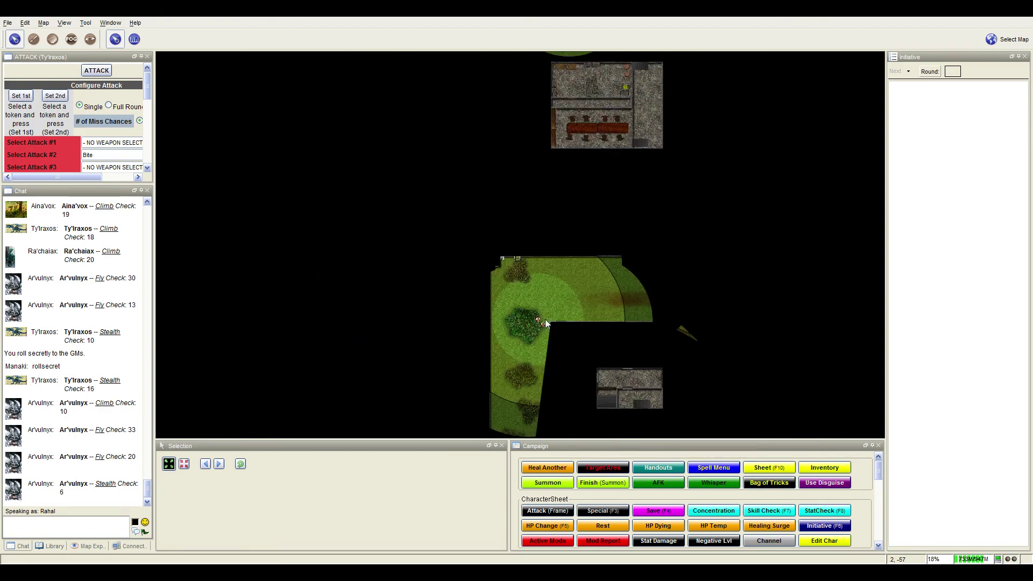
scroll(508, 237, up, 4)
scroll(464, 201, up, 3)
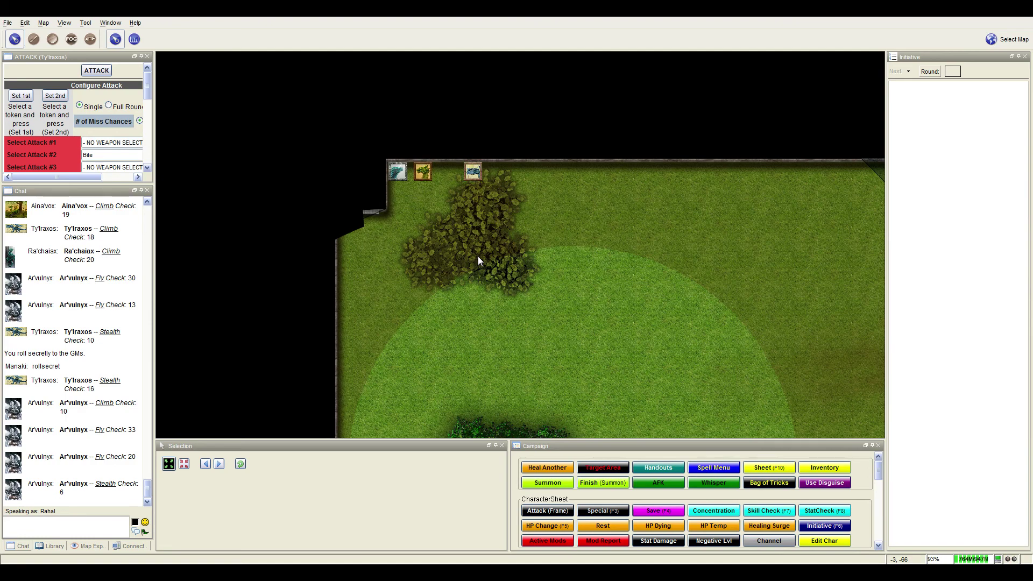
mouse_move(477, 256)
mouse_down()
mouse_move(499, 195)
mouse_move(503, 220)
mouse_up()
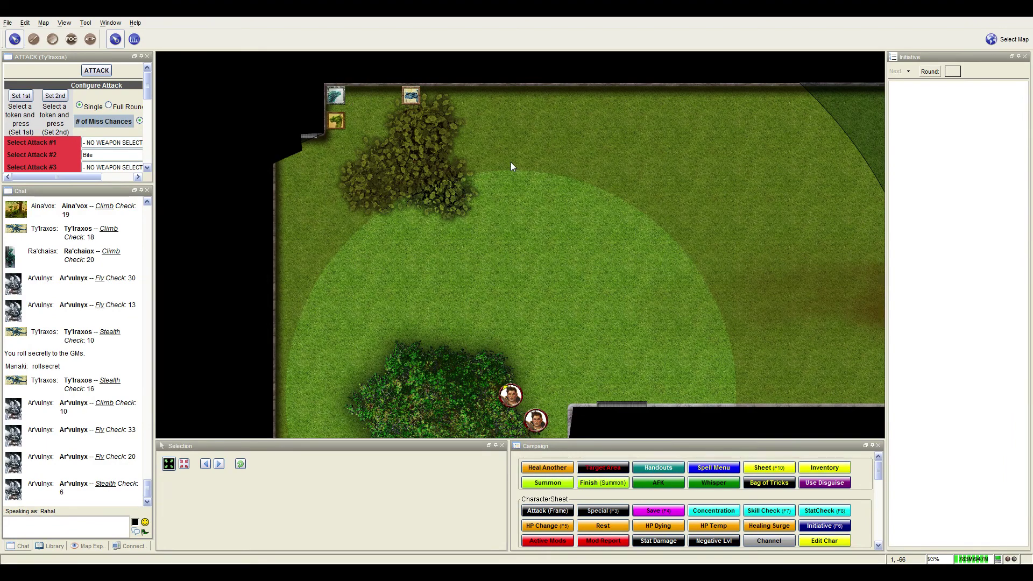
drag(510, 166, 514, 190)
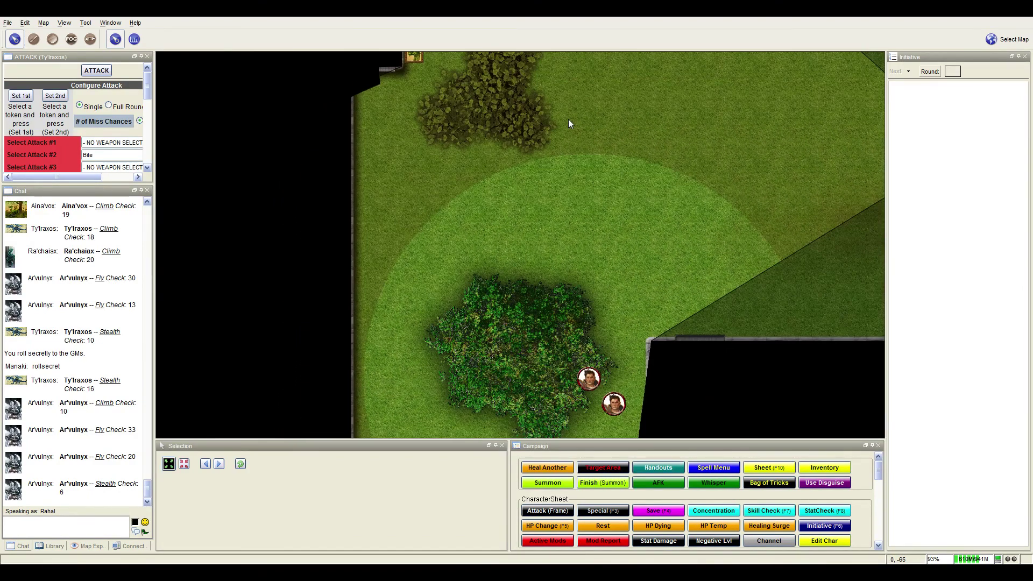
scroll(568, 119, down, 6)
scroll(542, 114, down, 3)
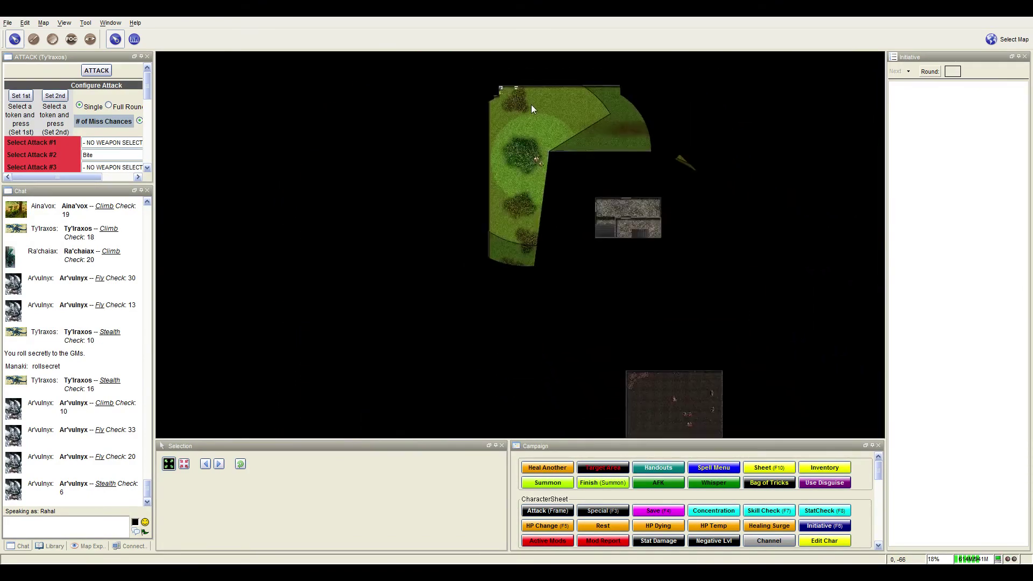
scroll(530, 102, down, 3)
scroll(528, 100, down, 3)
scroll(527, 101, down, 2)
scroll(508, 307, down, 2)
scroll(509, 307, up, 2)
scroll(508, 305, up, 4)
scroll(508, 305, up, 4)
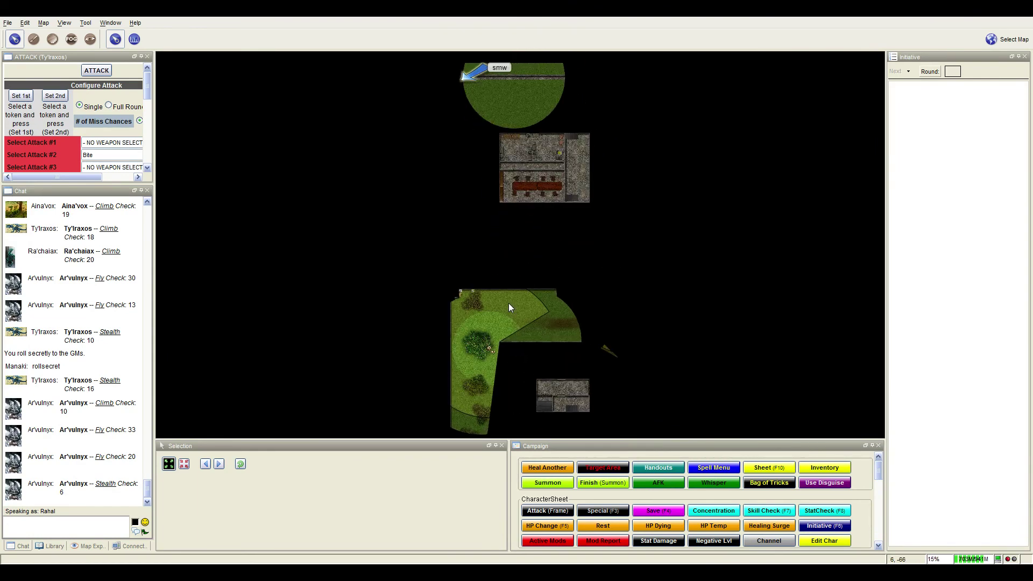
Pan from the round green area up to the courtyard's top-left corner
drag(505, 163, 538, 223)
scroll(536, 237, up, 3)
scroll(517, 227, up, 3)
mouse_move(428, 404)
mouse_down()
mouse_move(498, 212)
mouse_move(557, 218)
mouse_move(576, 111)
mouse_up()
drag(568, 336, 569, 167)
scroll(552, 264, up, 3)
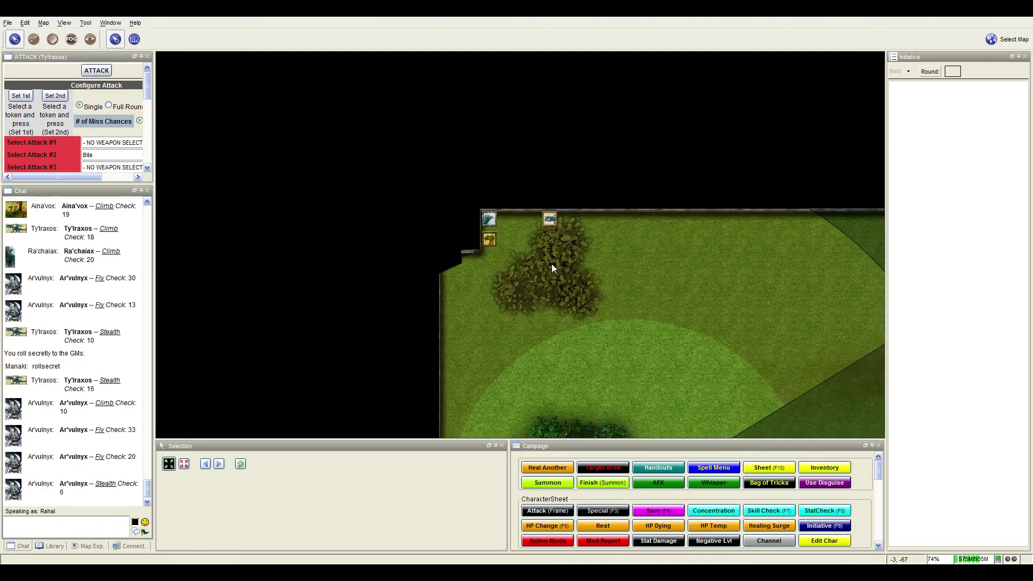
scroll(551, 264, up, 1)
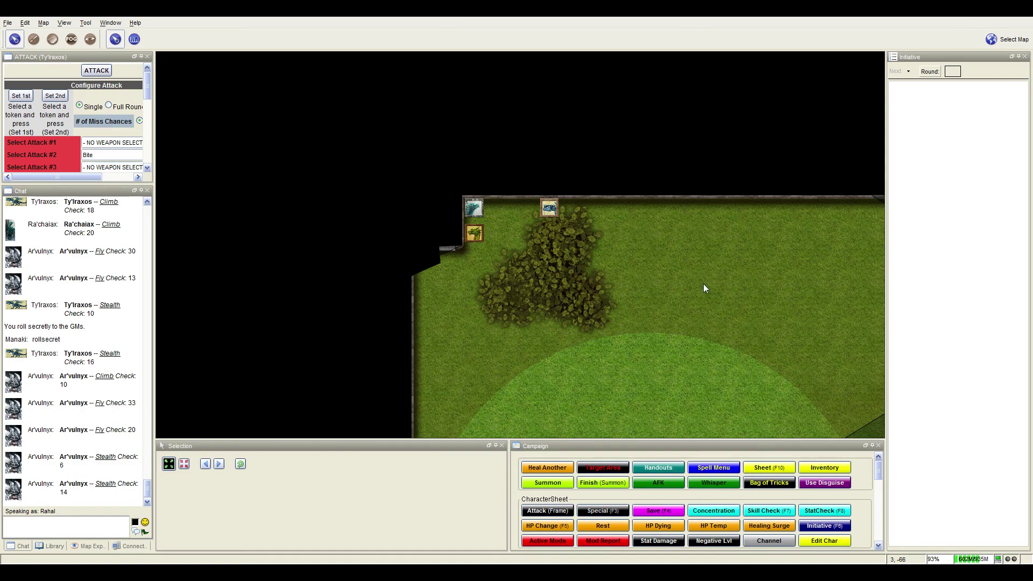
Move Ty'lraxos two squares left along the tower wall and one square down
mouse_move(702, 284)
mouse_down()
mouse_move(511, 148)
mouse_move(538, 251)
mouse_move(587, 169)
mouse_move(578, 122)
mouse_up()
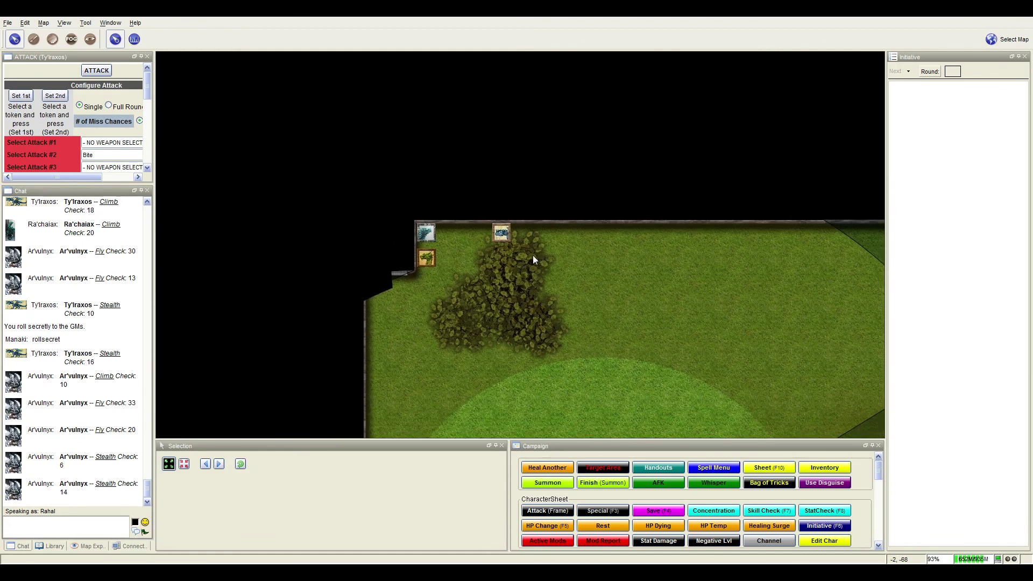
drag(496, 239, 471, 239)
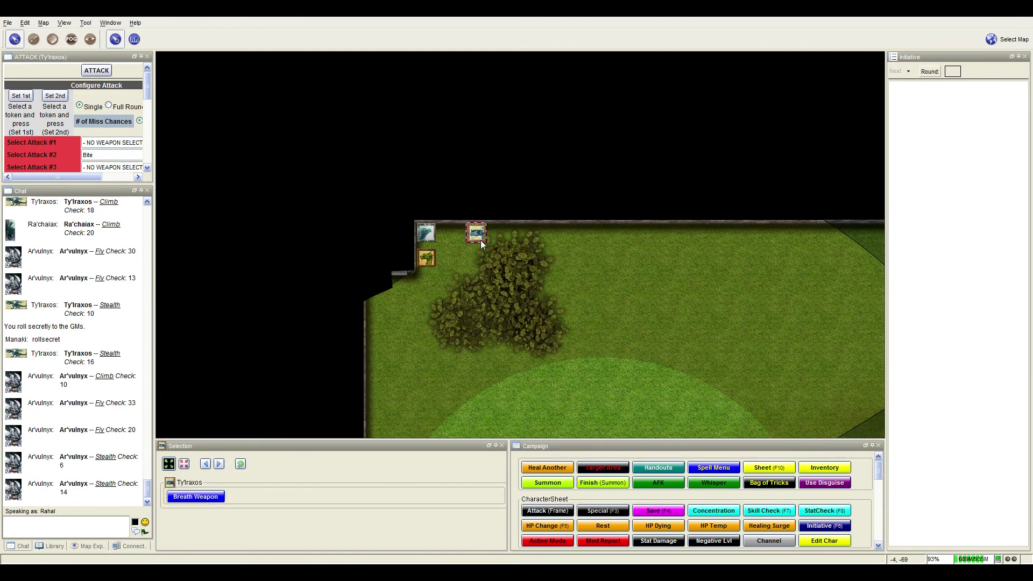
mouse_move(501, 233)
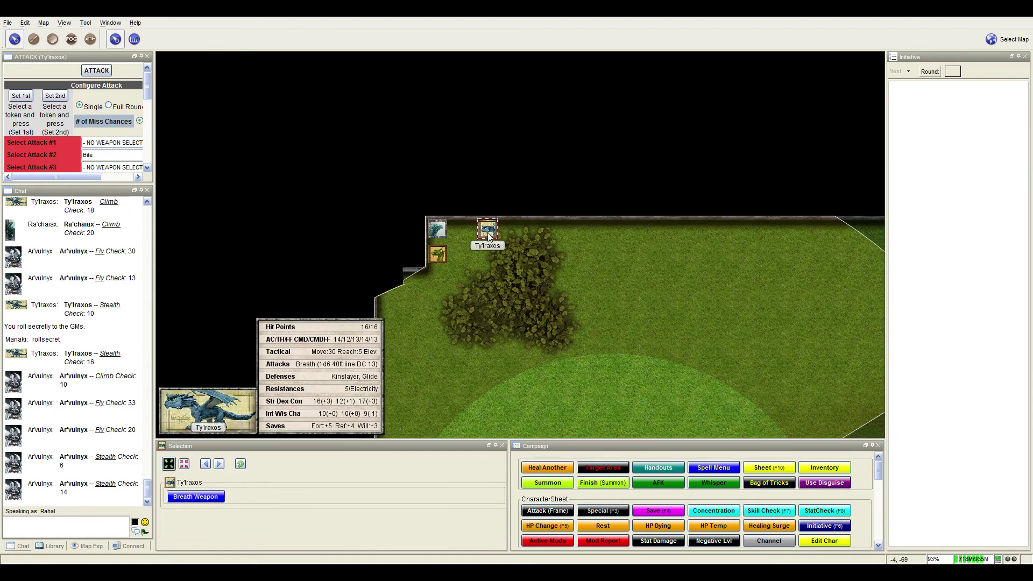
drag(489, 237, 469, 235)
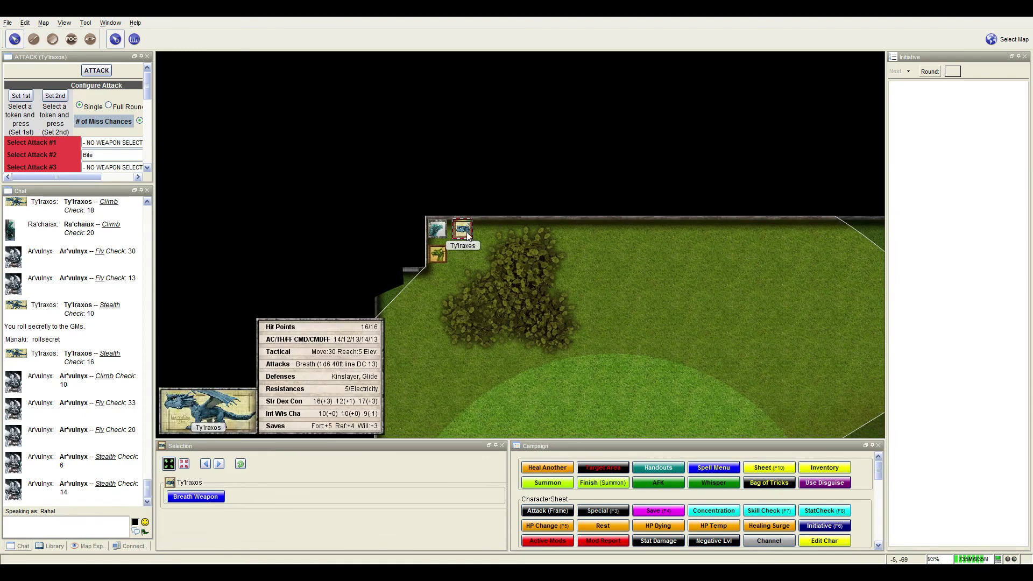
drag(462, 265, 461, 263)
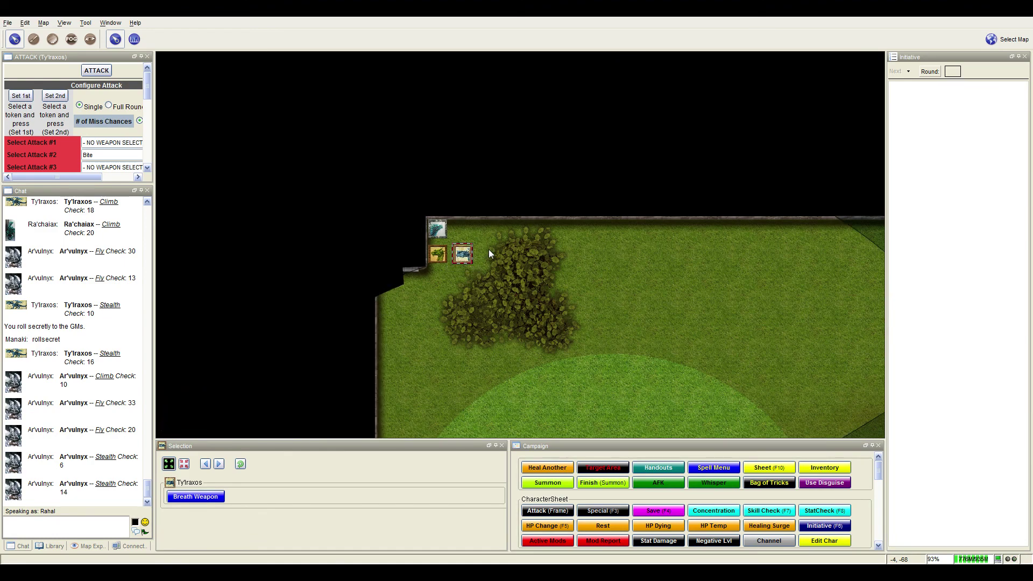
drag(518, 256, 511, 305)
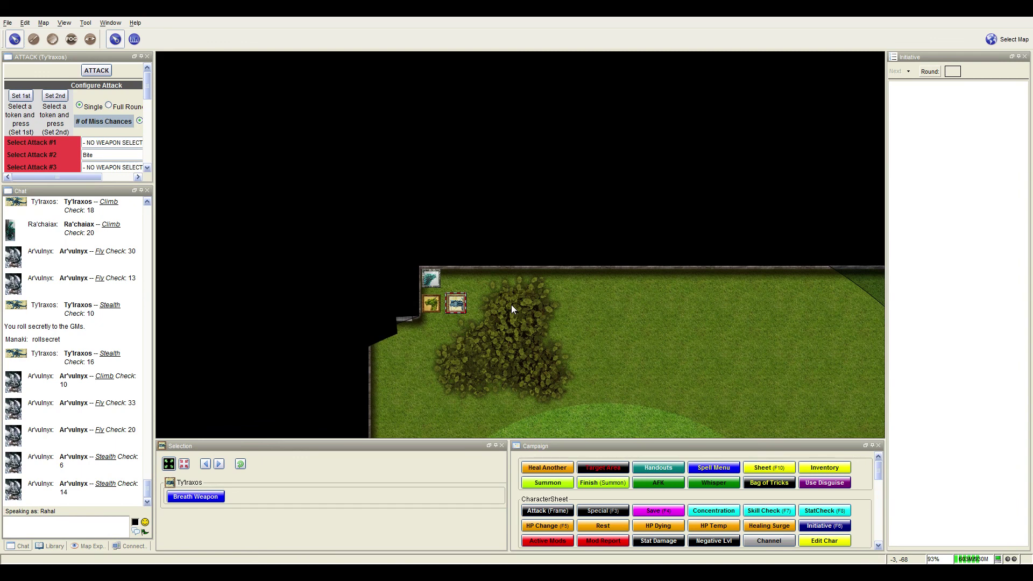
scroll(510, 304, down, 4)
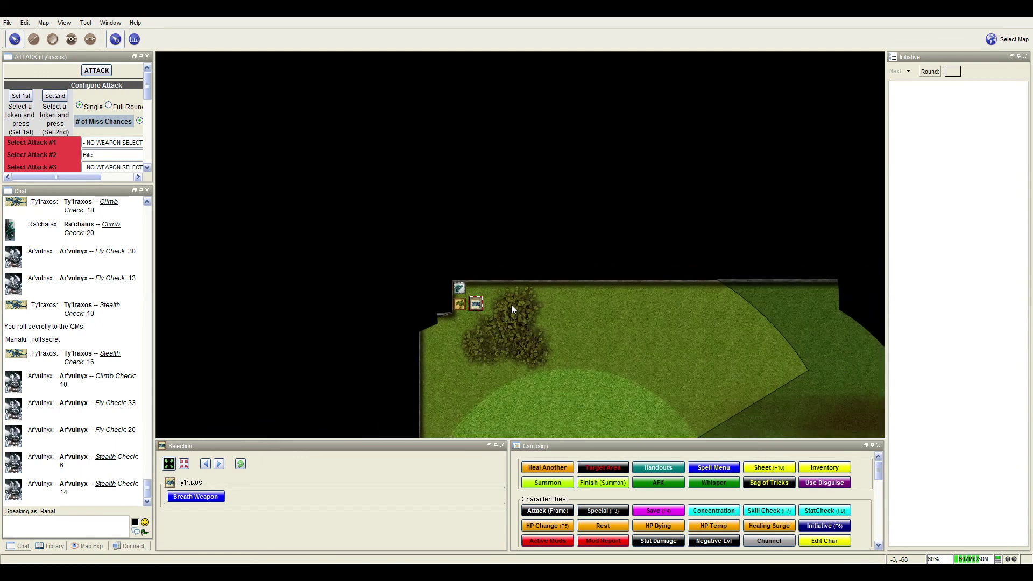